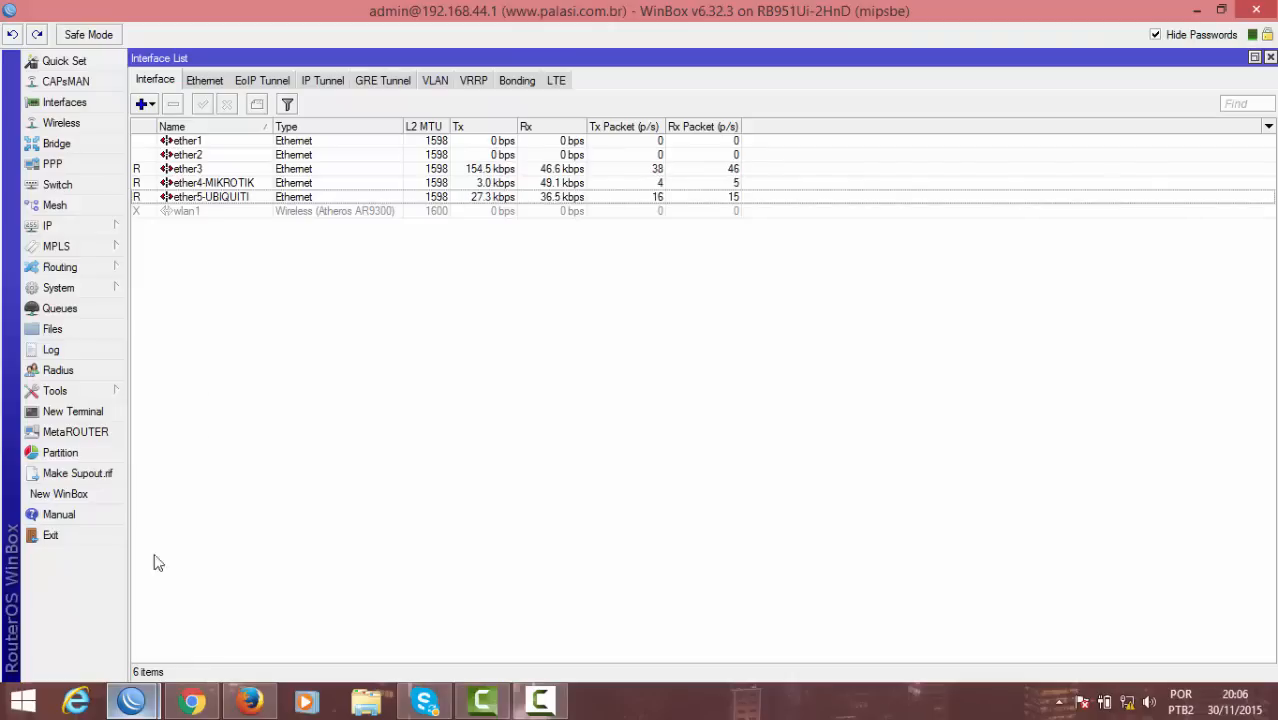
Switch to the WinBox session of the RB941-2nD and examine its wlan1 and ether1 interfaces
mouse_move(131, 700)
left_click(337, 622)
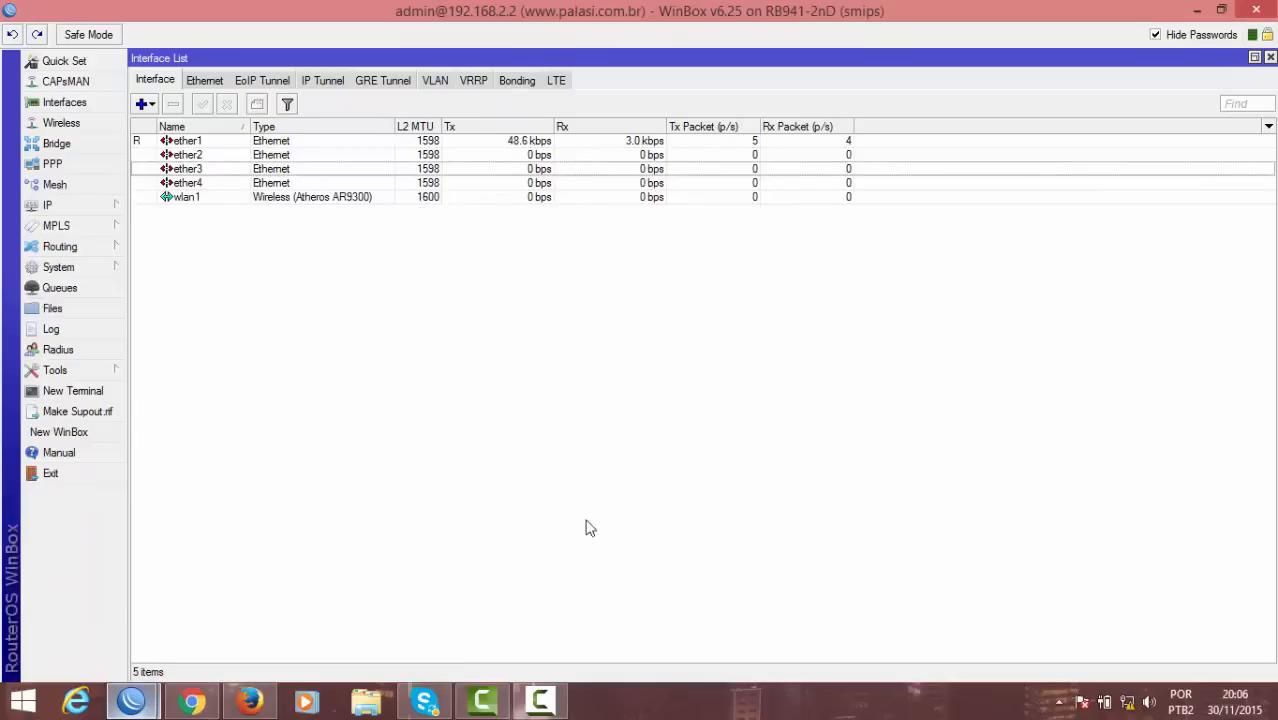
left_click(203, 198)
left_click(205, 148)
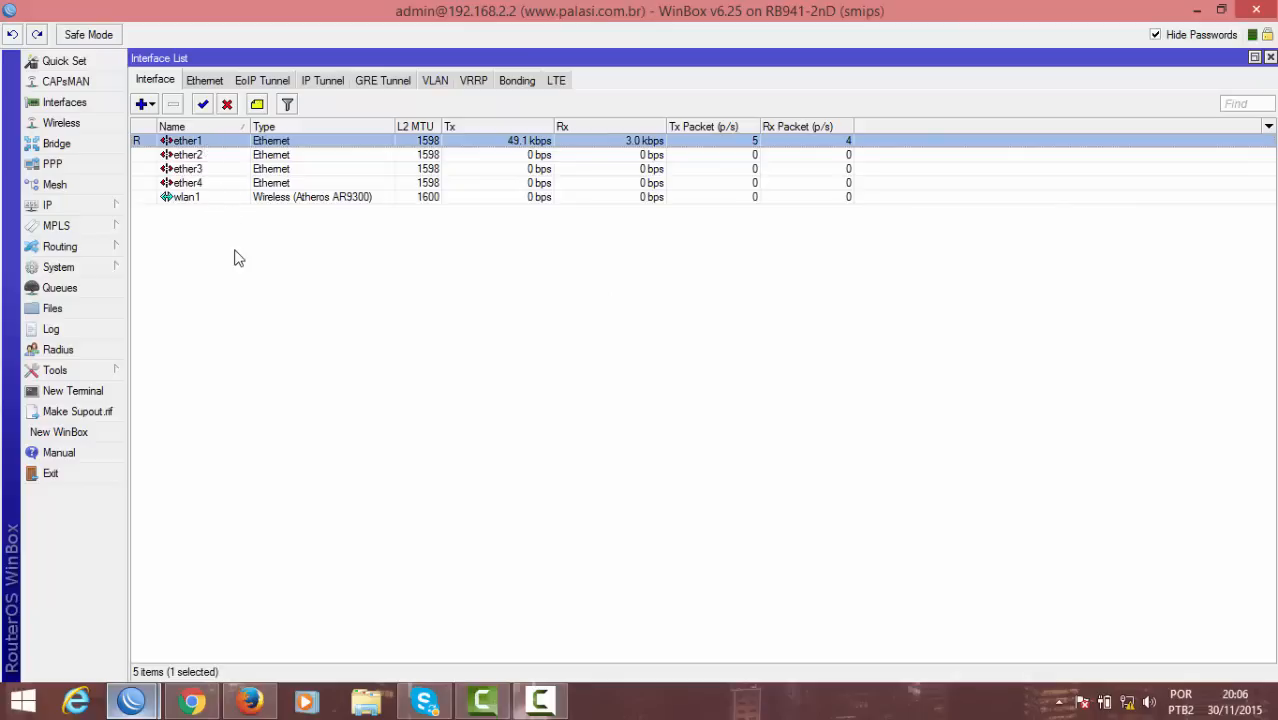
left_click(236, 252)
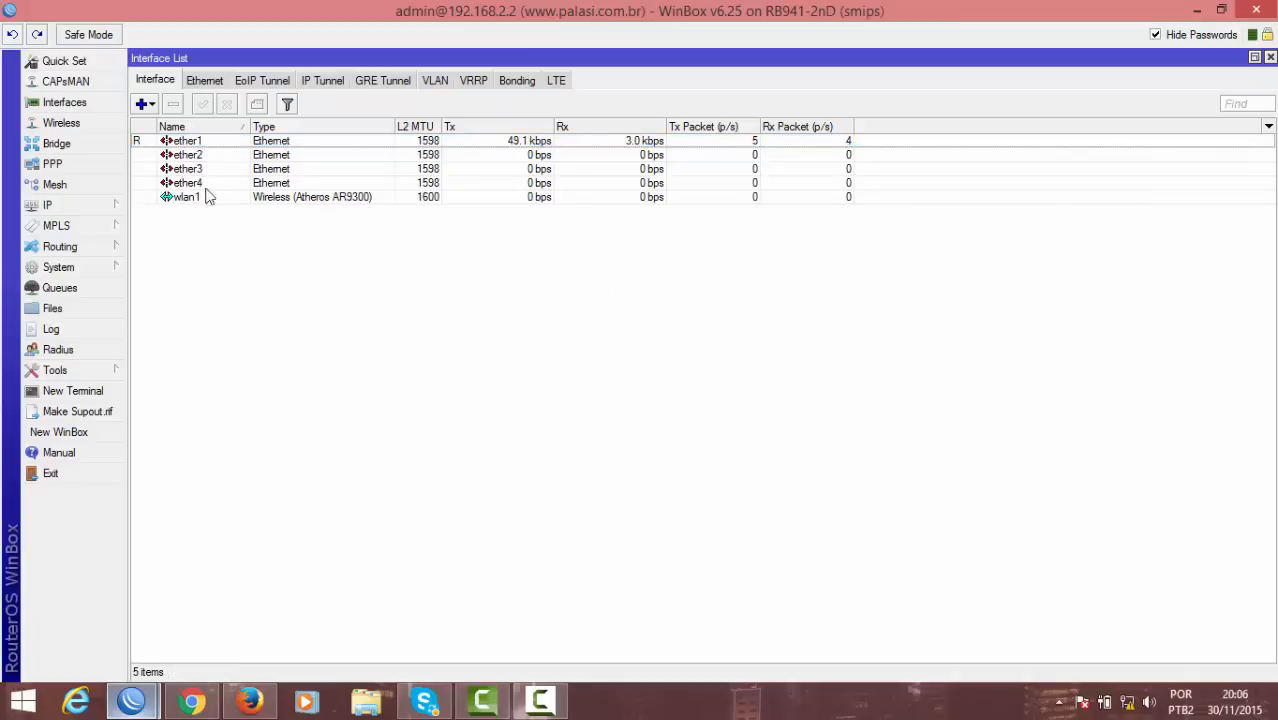
Switch to the AirGrid M5 HP's airOS page in Chrome and dismiss the default administrator password notice
left_click(140, 704)
left_click(191, 702)
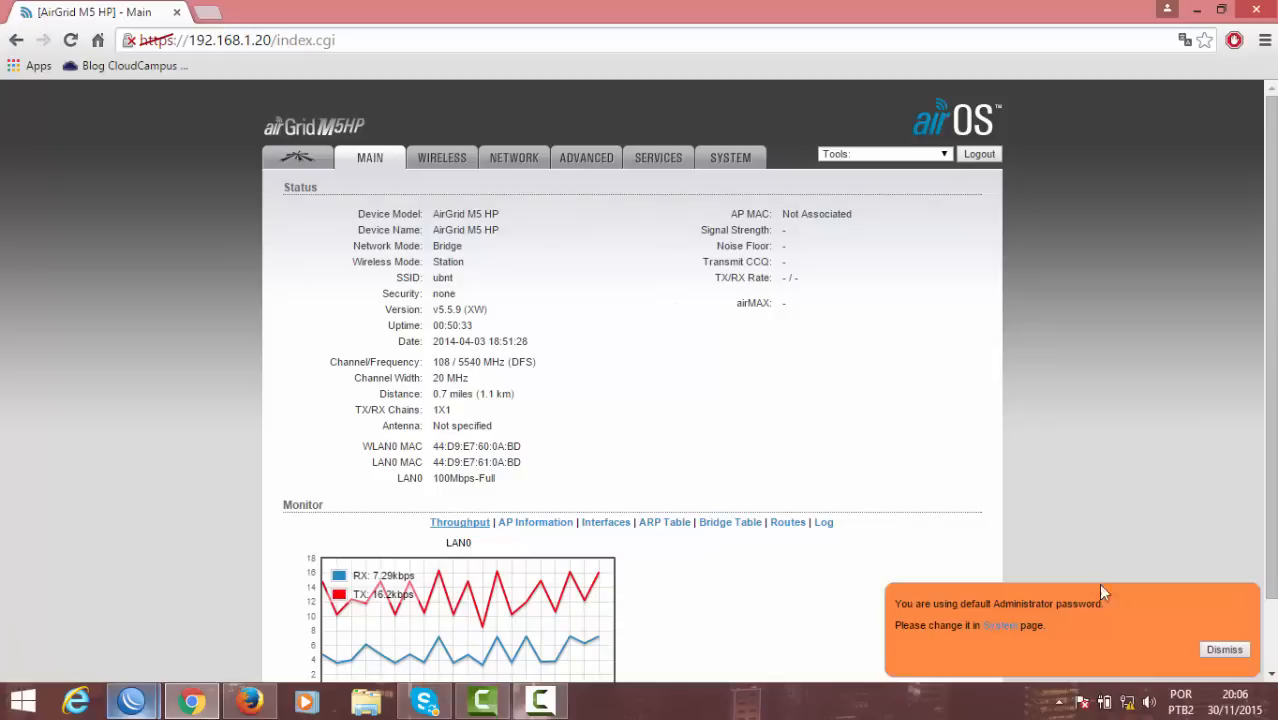
left_click(1216, 650)
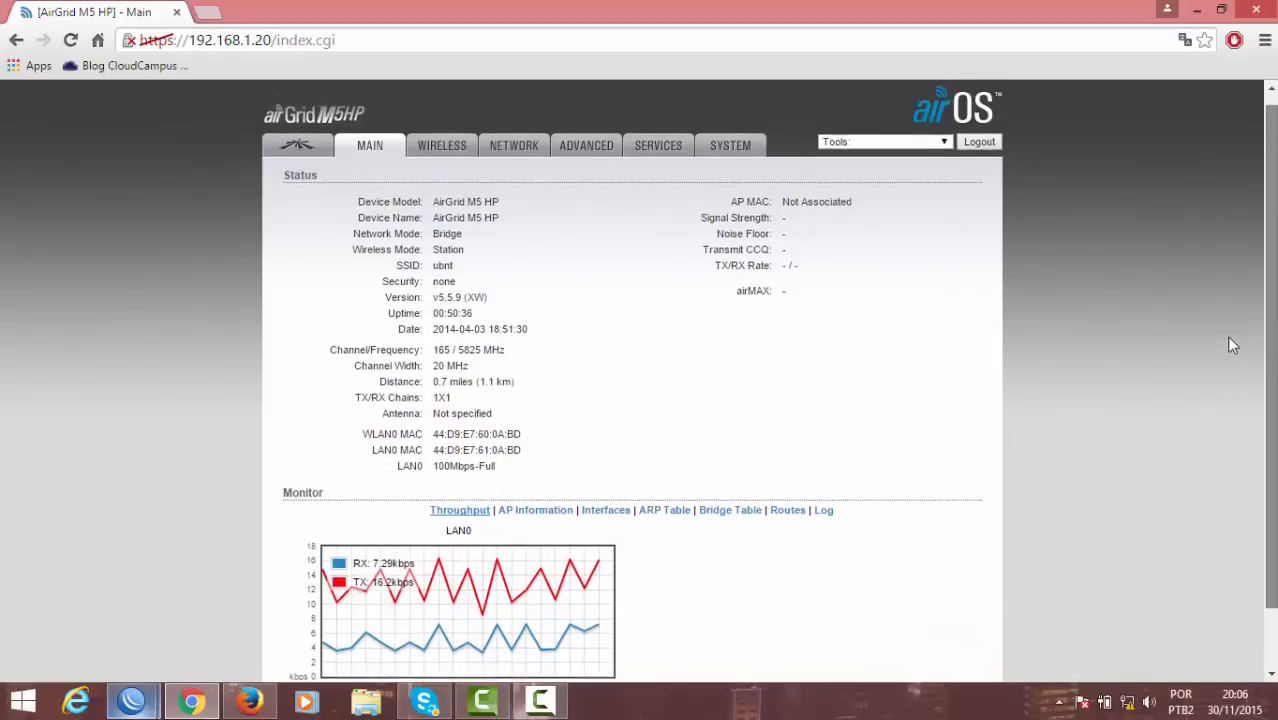
Set the Configuration Mode to Advanced in the AirGrid's network settings
left_click(528, 163)
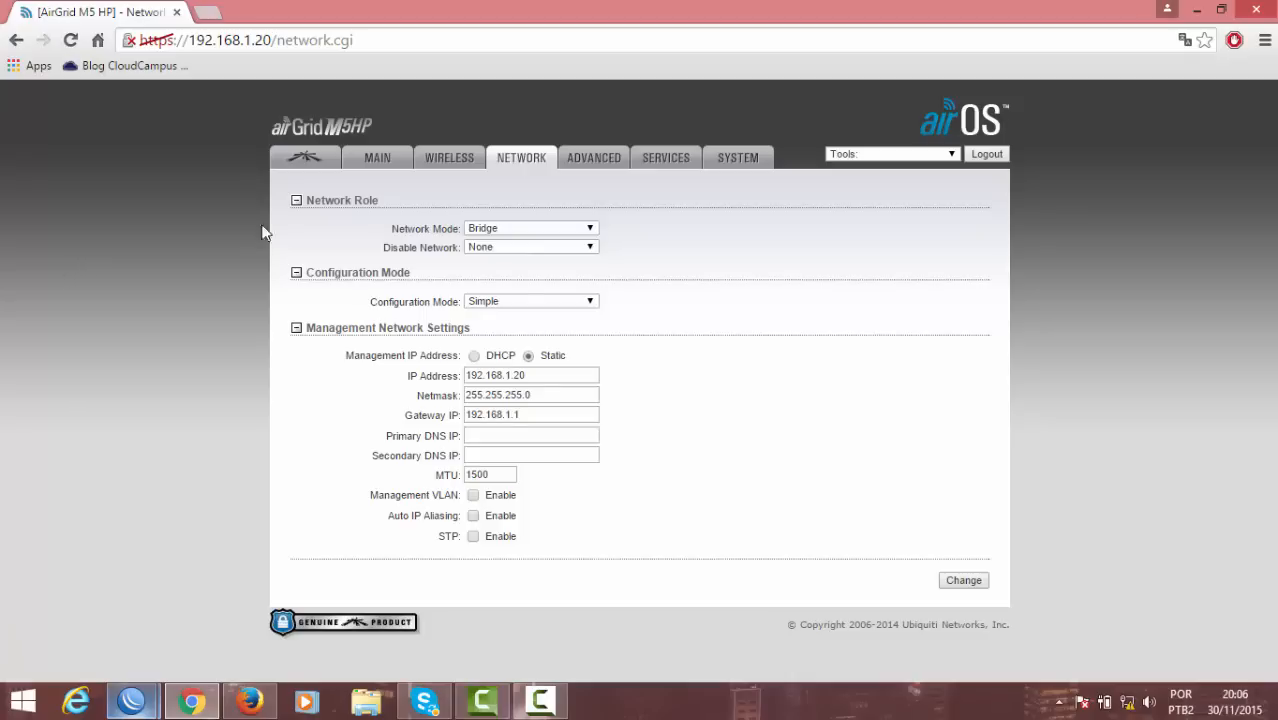
left_click(553, 300)
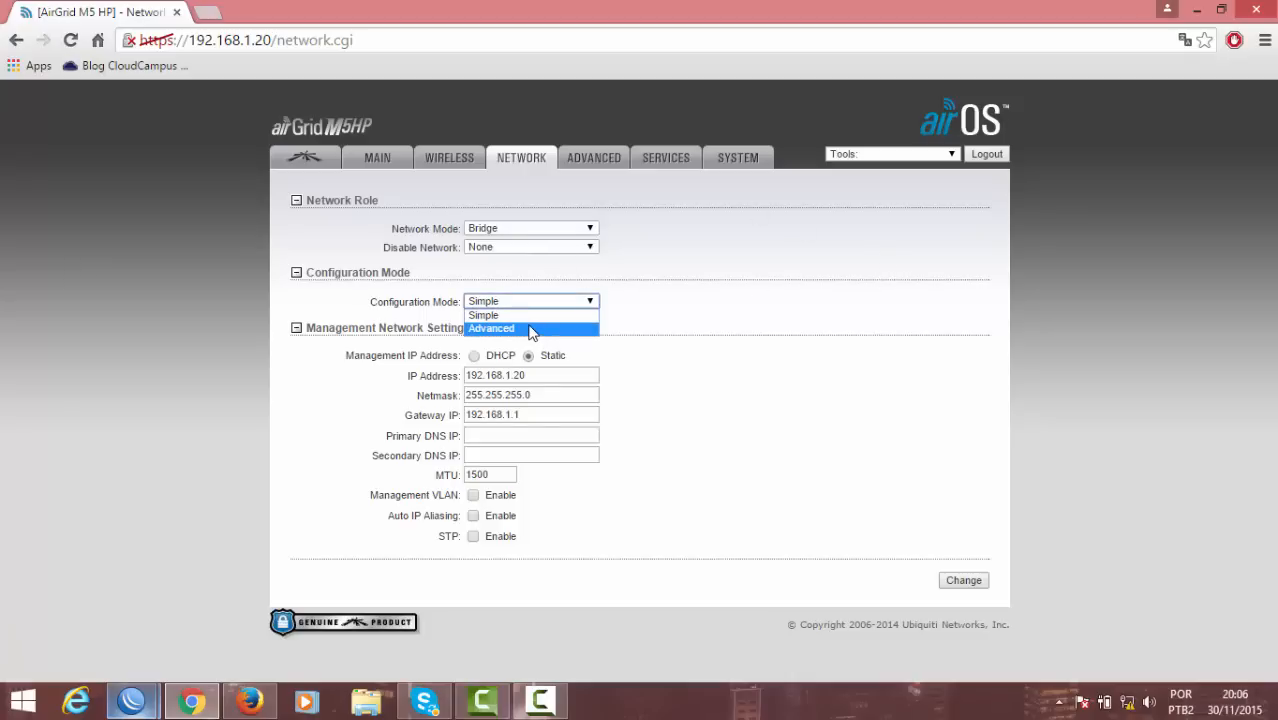
left_click(530, 328)
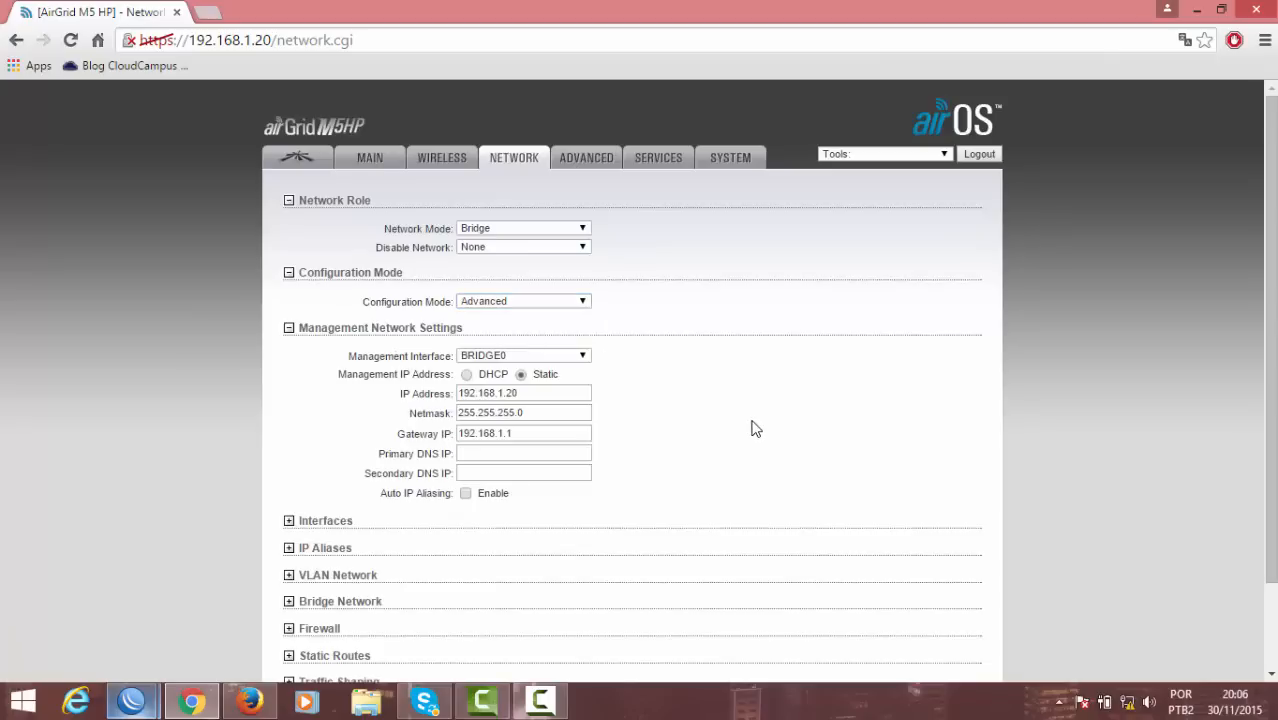
Add a VLAN with ID 2 on the LAN0 interface, leaving the comment empty
scroll(750, 428, "down", 2)
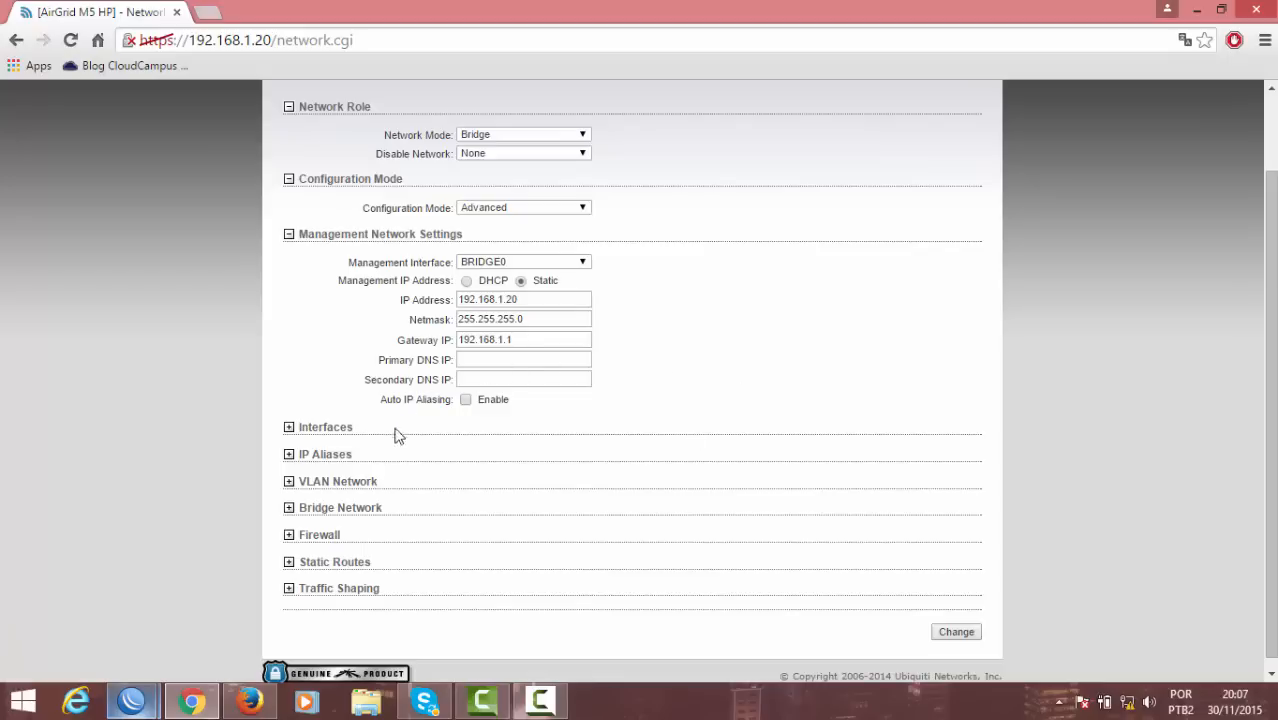
left_click(330, 482)
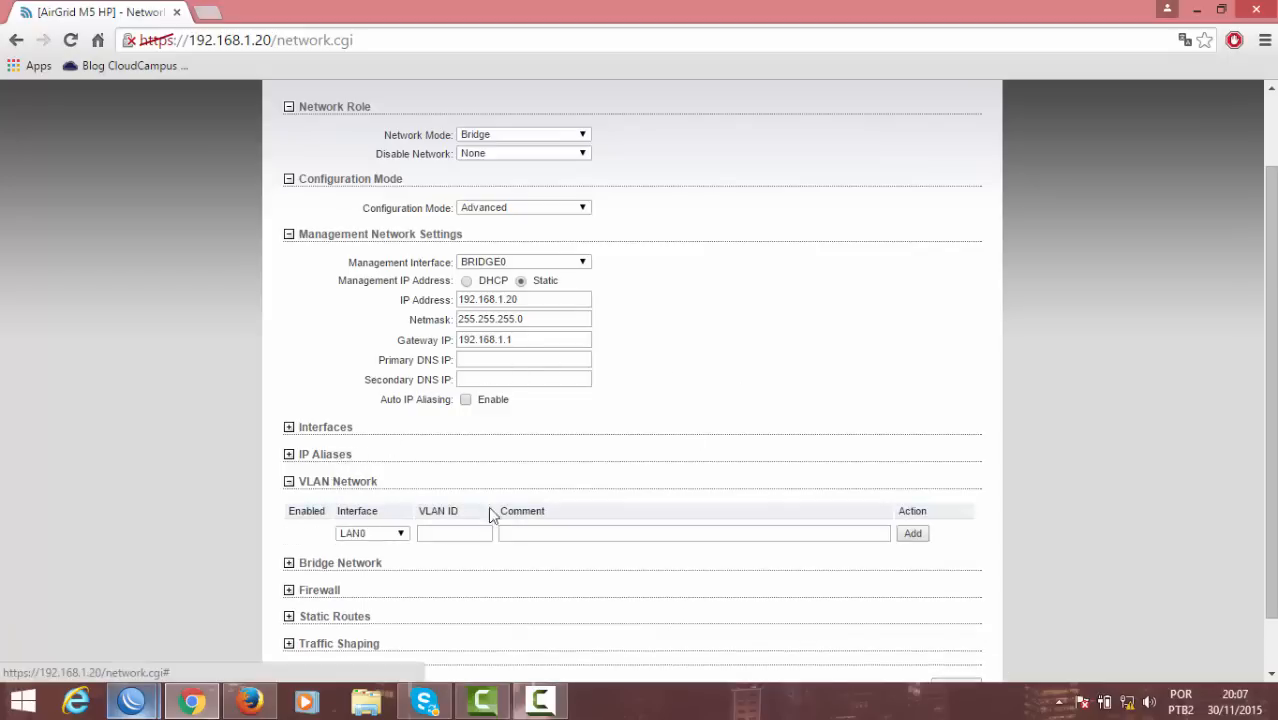
left_click(465, 532)
left_click(400, 534)
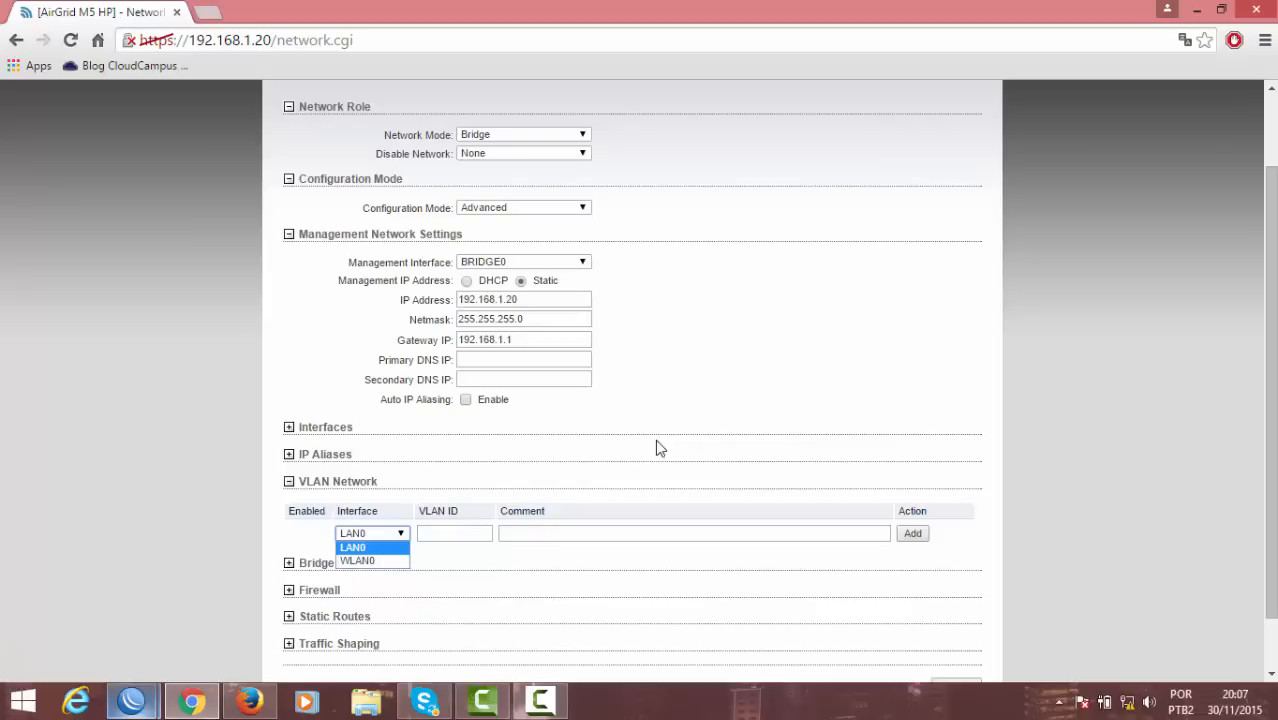
left_click(437, 534)
left_click(437, 534)
type("2")
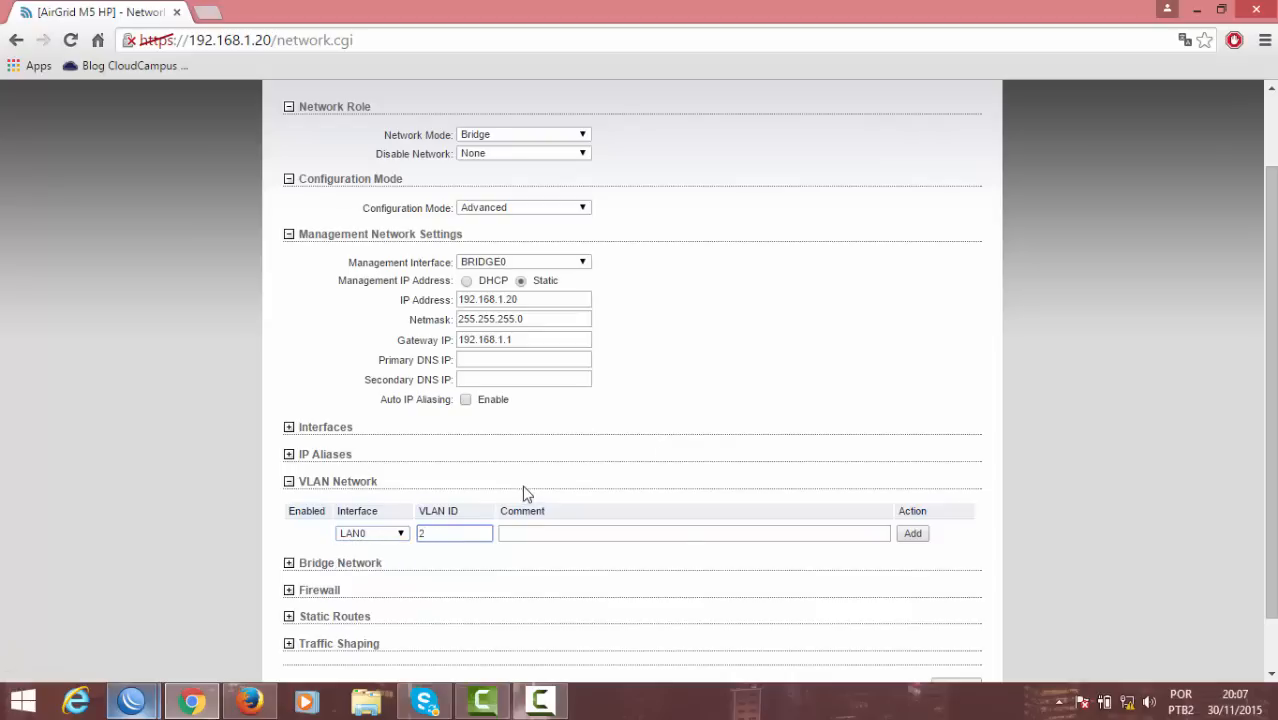
left_click(548, 530)
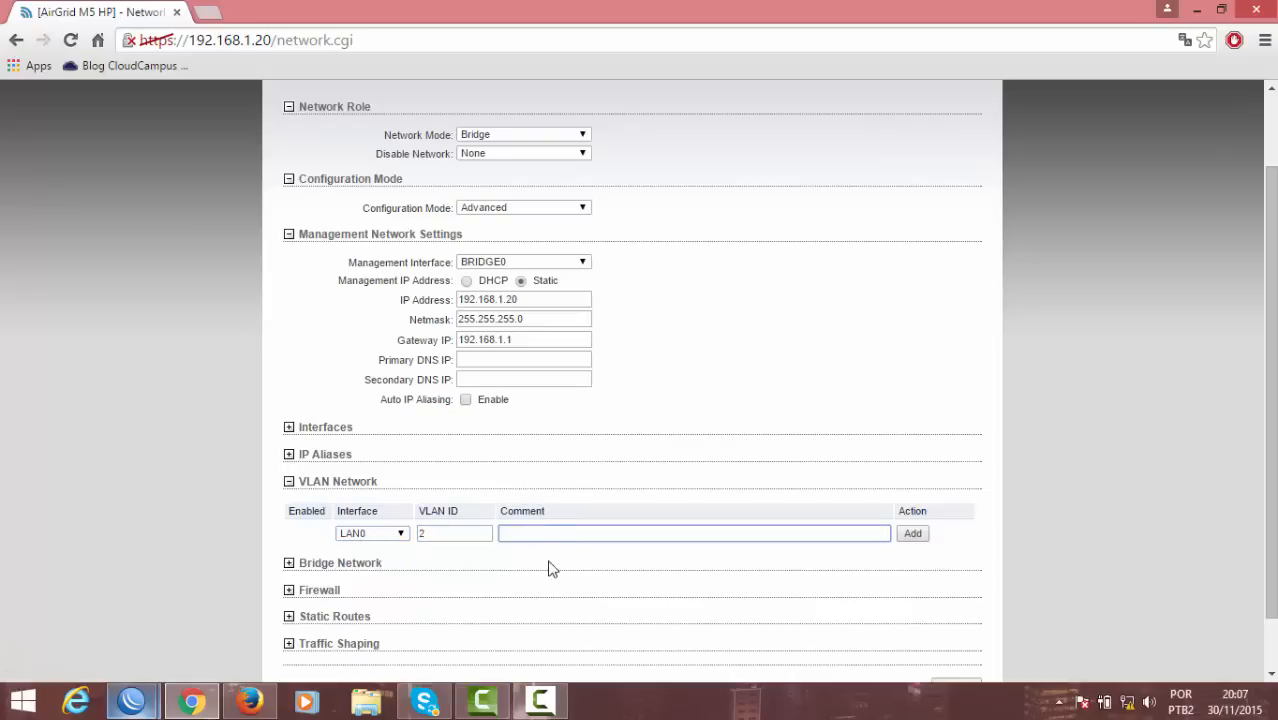
left_click(912, 536)
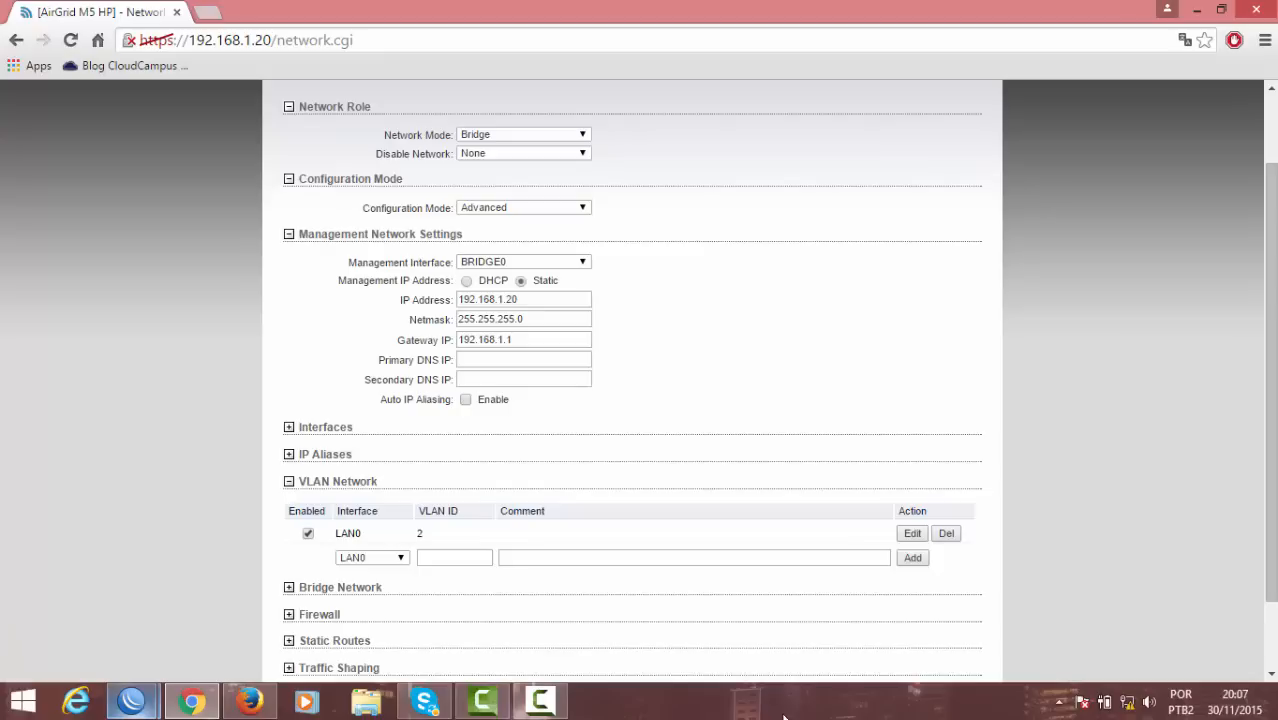
Remove the WLAN0 port from BRIDGE0 in the bridge network settings
scroll(760, 470, "down", 1)
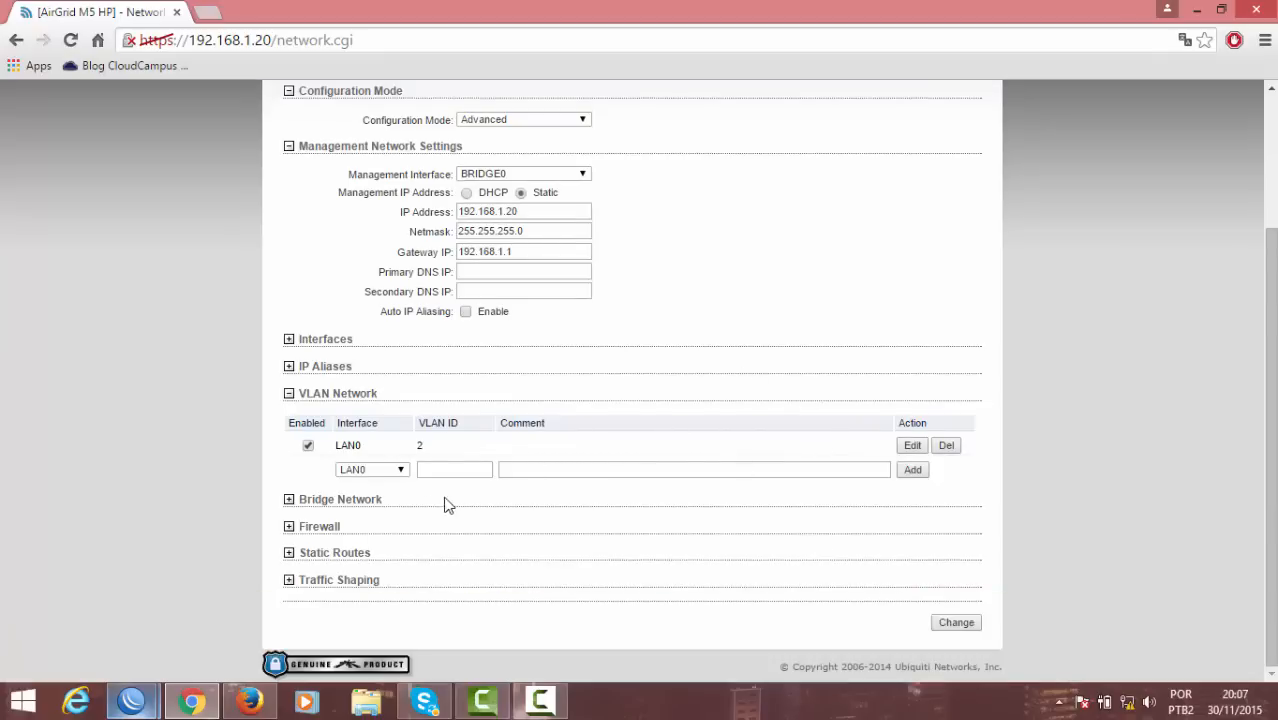
left_click(378, 505)
scroll(15, 440, "down", 1)
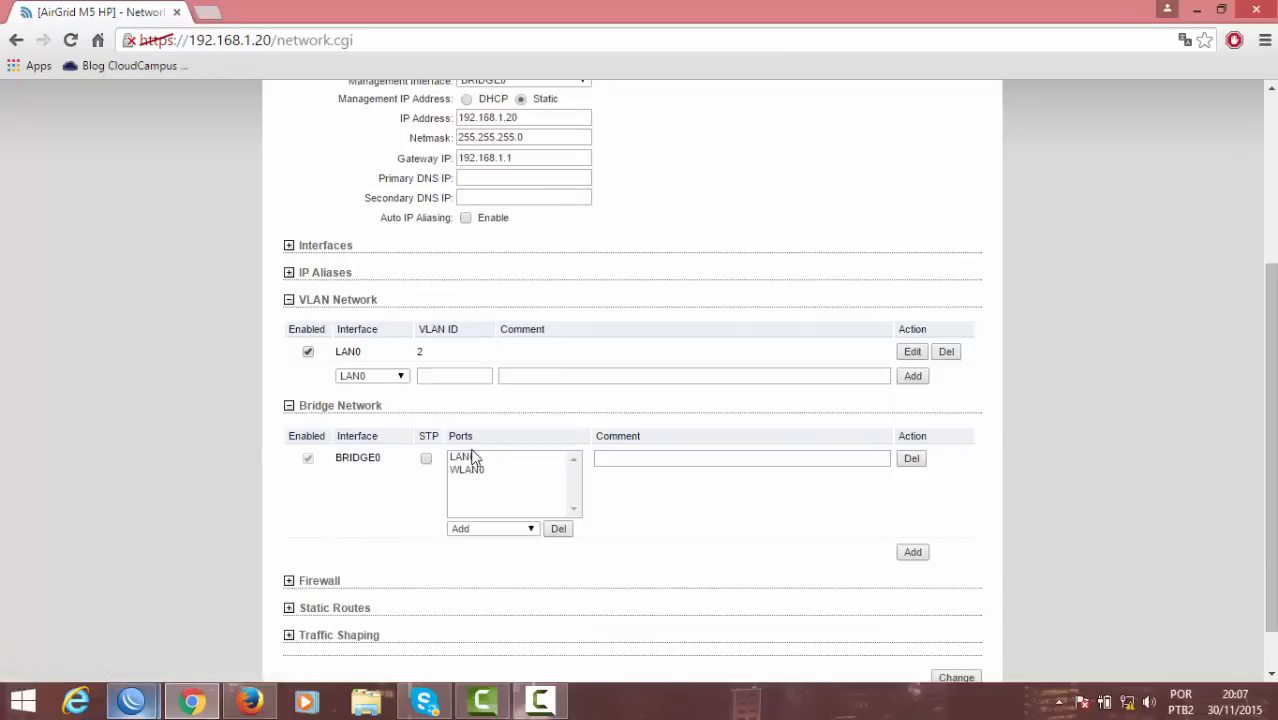
scroll(470, 468, "up", 1)
scroll(459, 453, "down", 1)
left_click(464, 460)
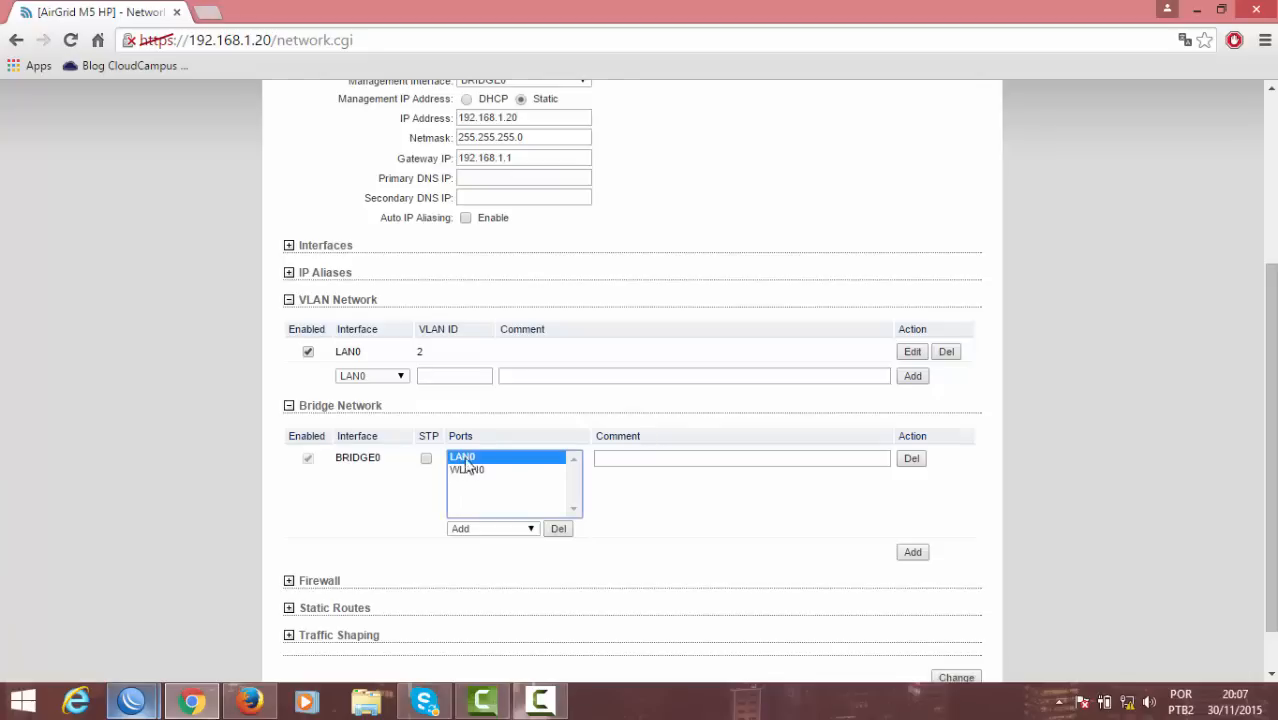
left_click(472, 472)
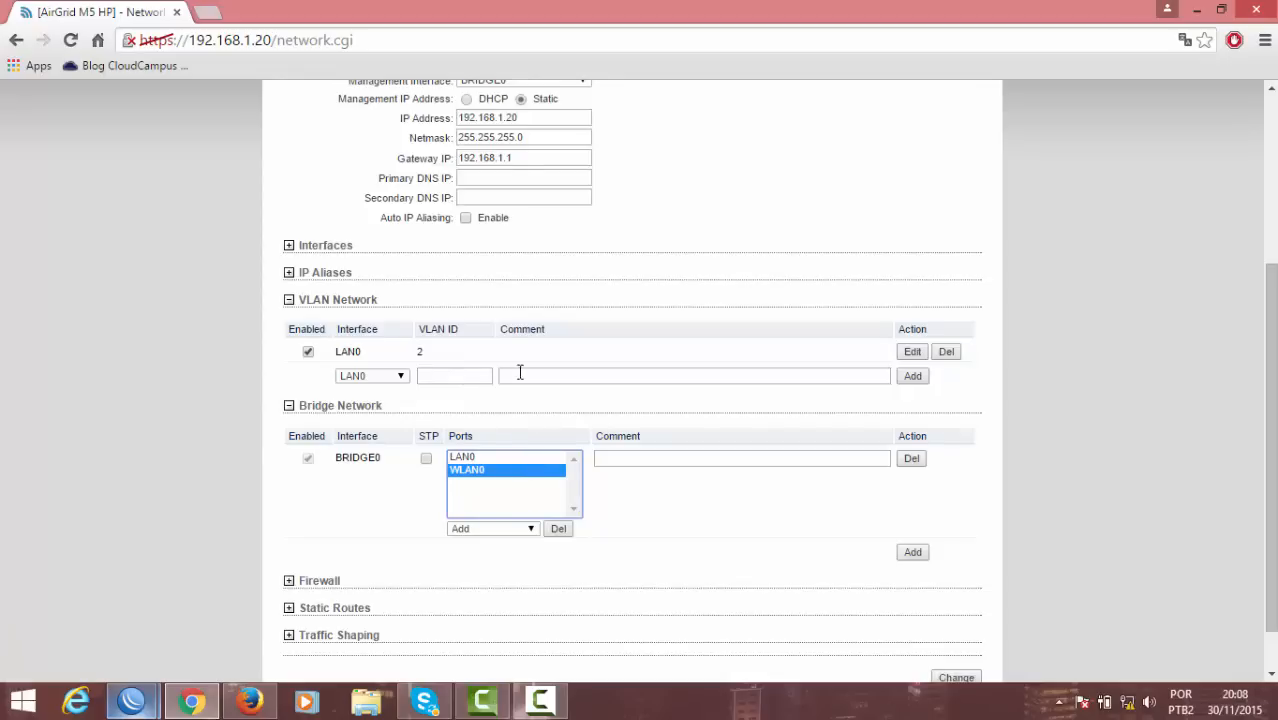
left_click(499, 529)
left_click(494, 523)
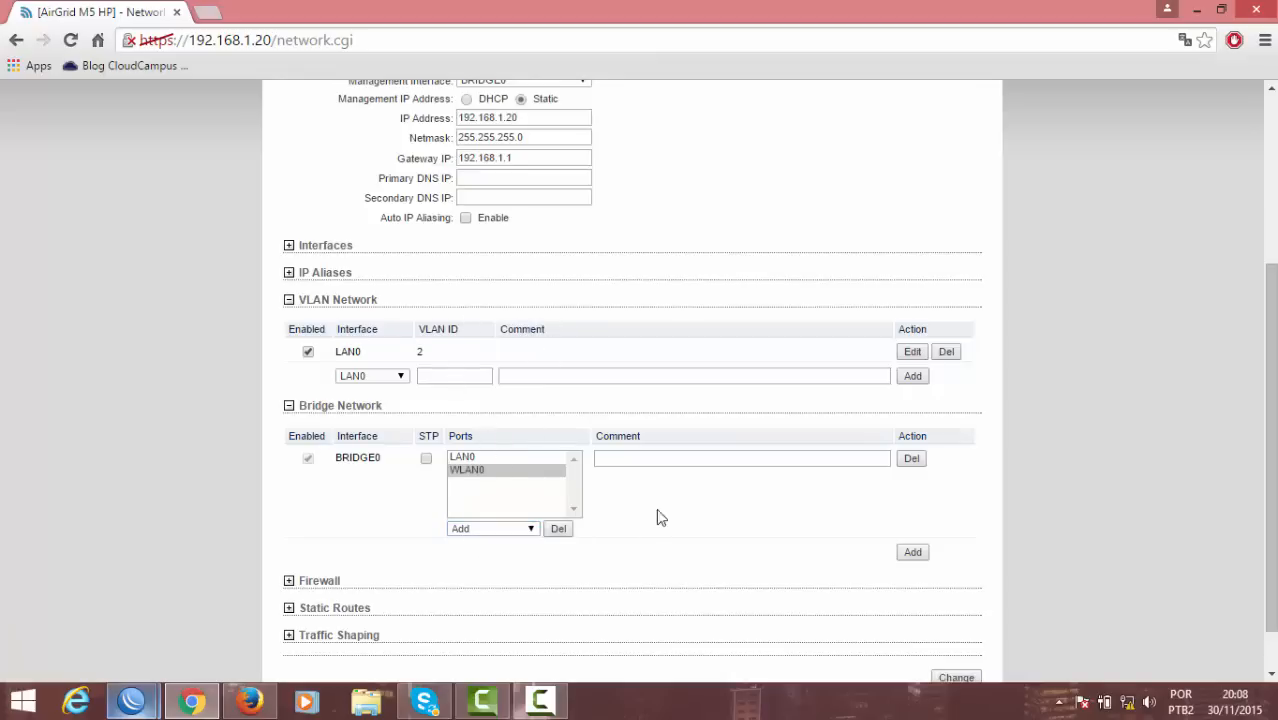
left_click(520, 476)
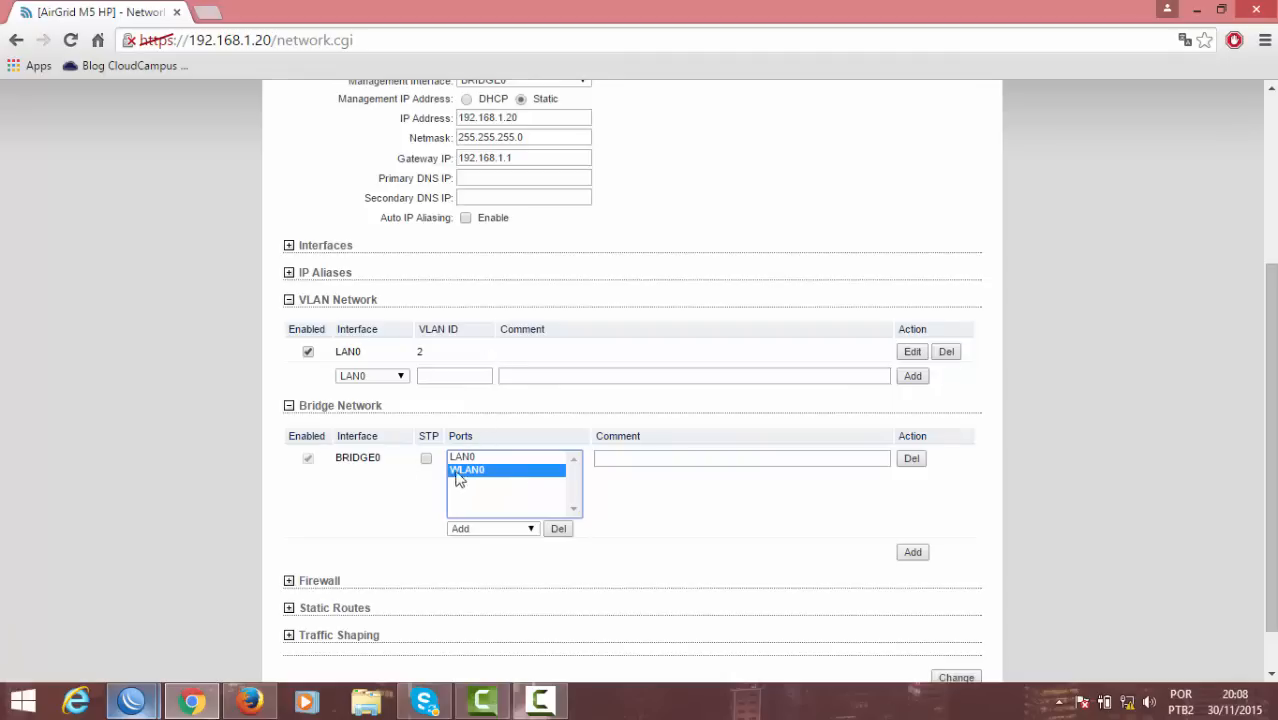
left_click(557, 529)
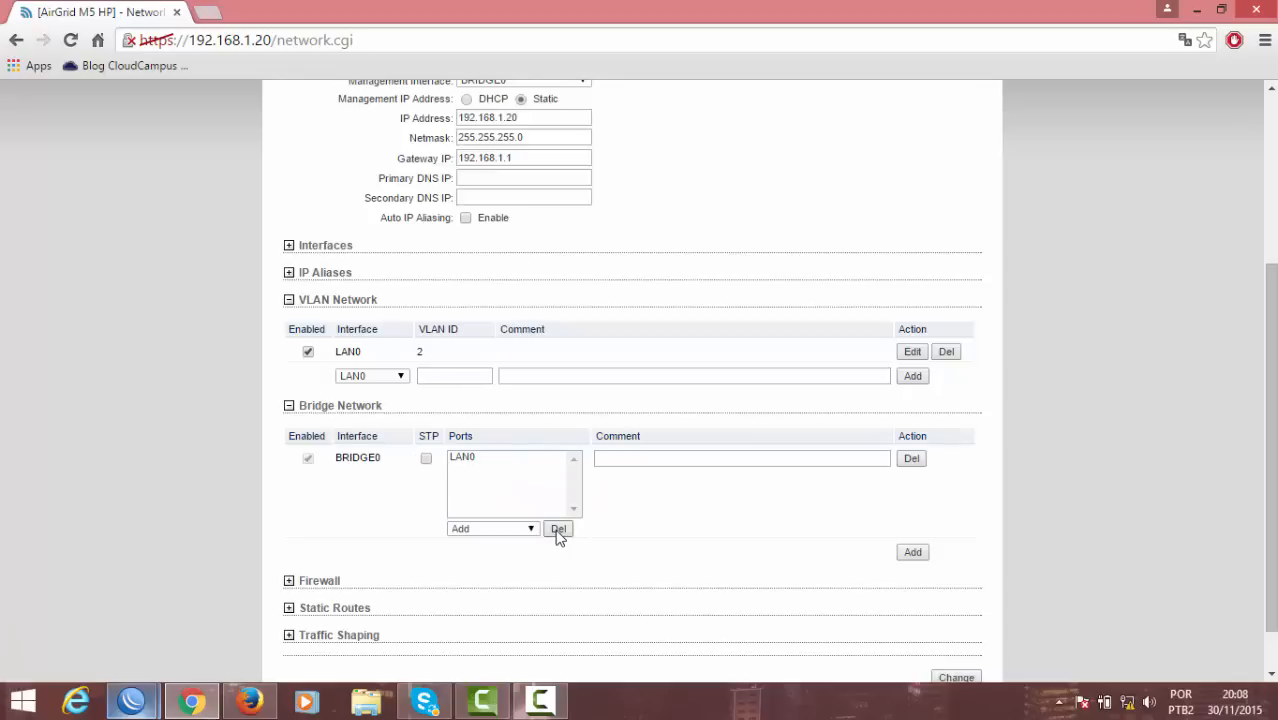
Add a second bridge, BRIDGE1, and assign the WLAN0 and LAN0.2 ports to it
left_click(913, 553)
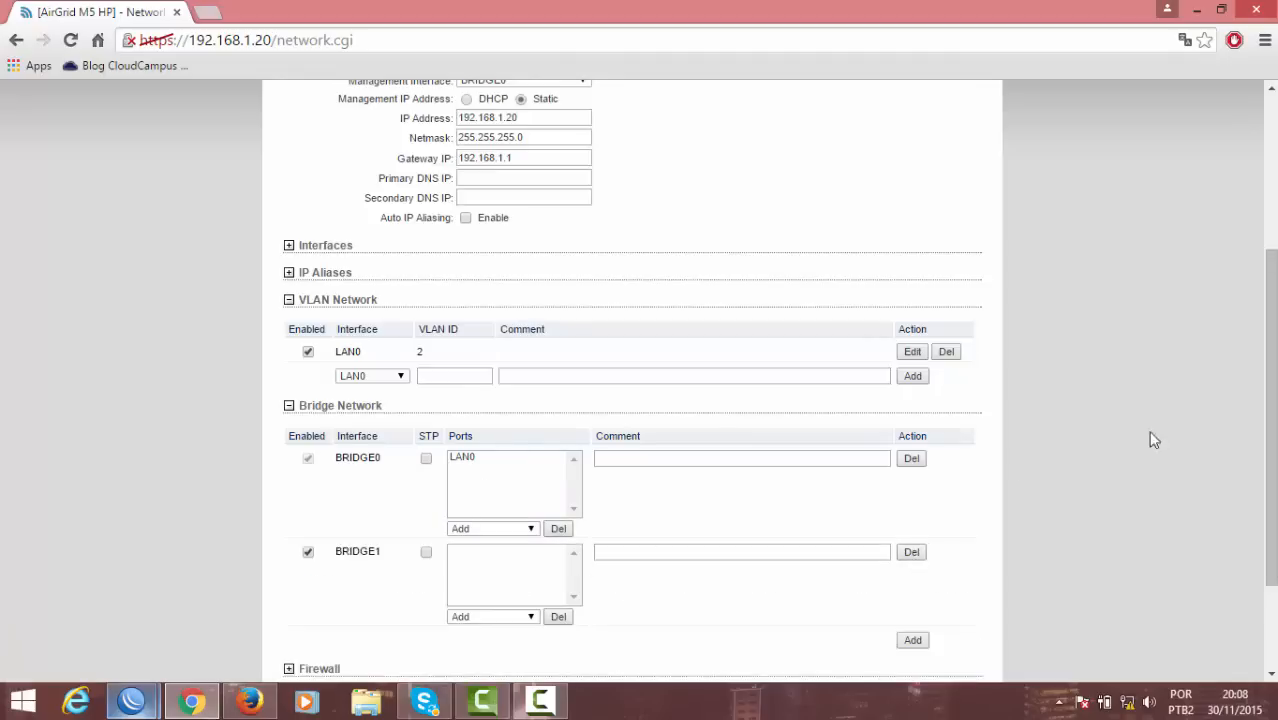
left_click_drag(1264, 437, 1262, 459)
left_click(488, 545)
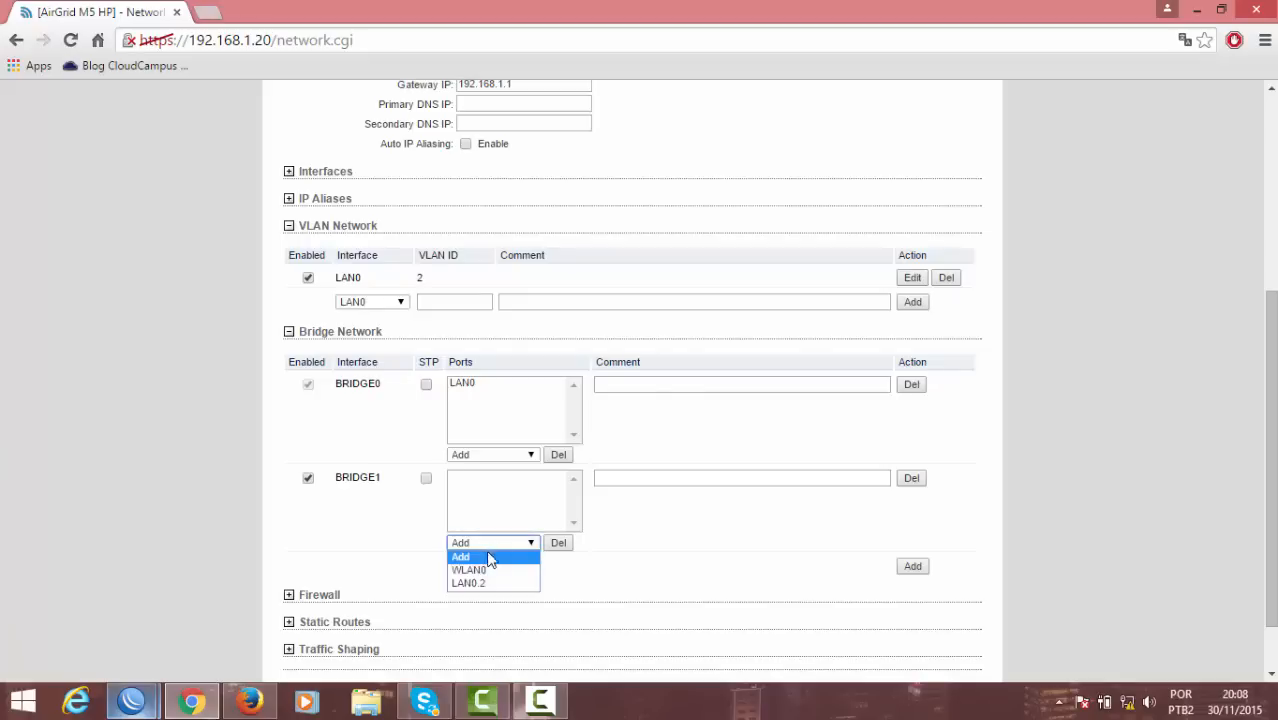
left_click(480, 571)
left_click(479, 546)
left_click(476, 574)
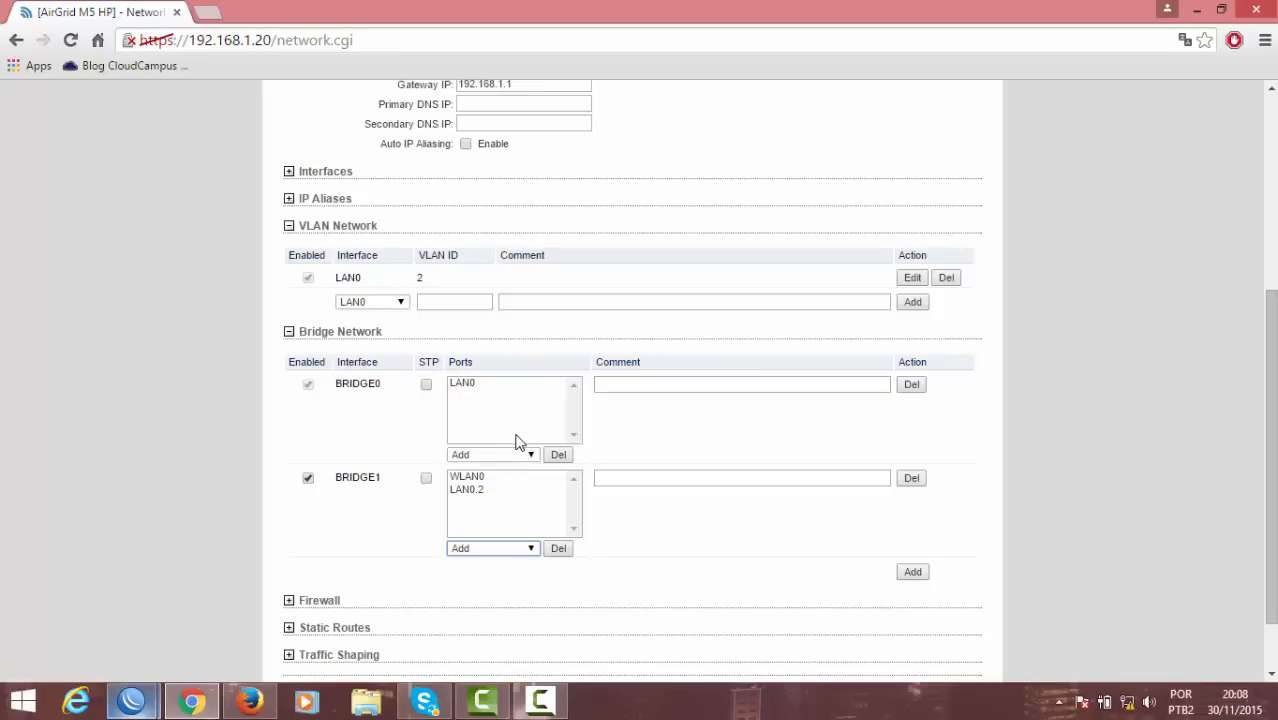
Review the management IP address and the LAN0 port assigned to BRIDGE0
scroll(950, 465, "up", 1)
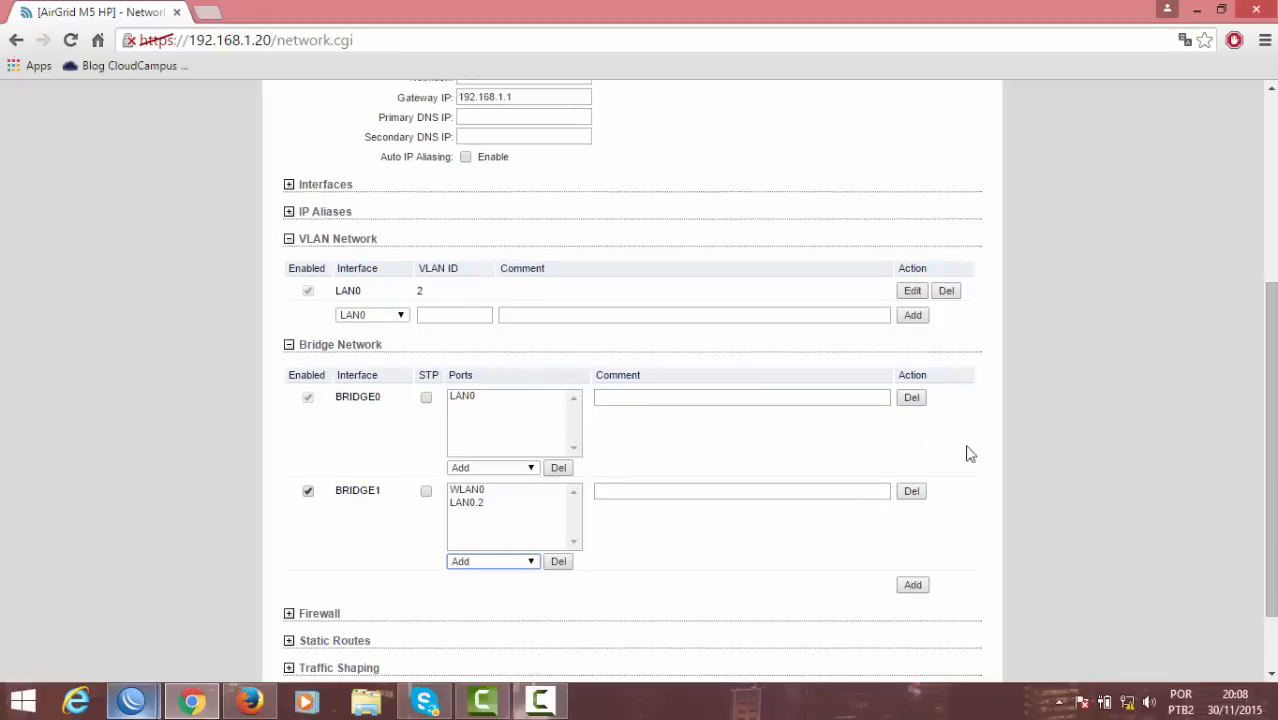
scroll(1259, 508, "up", 2)
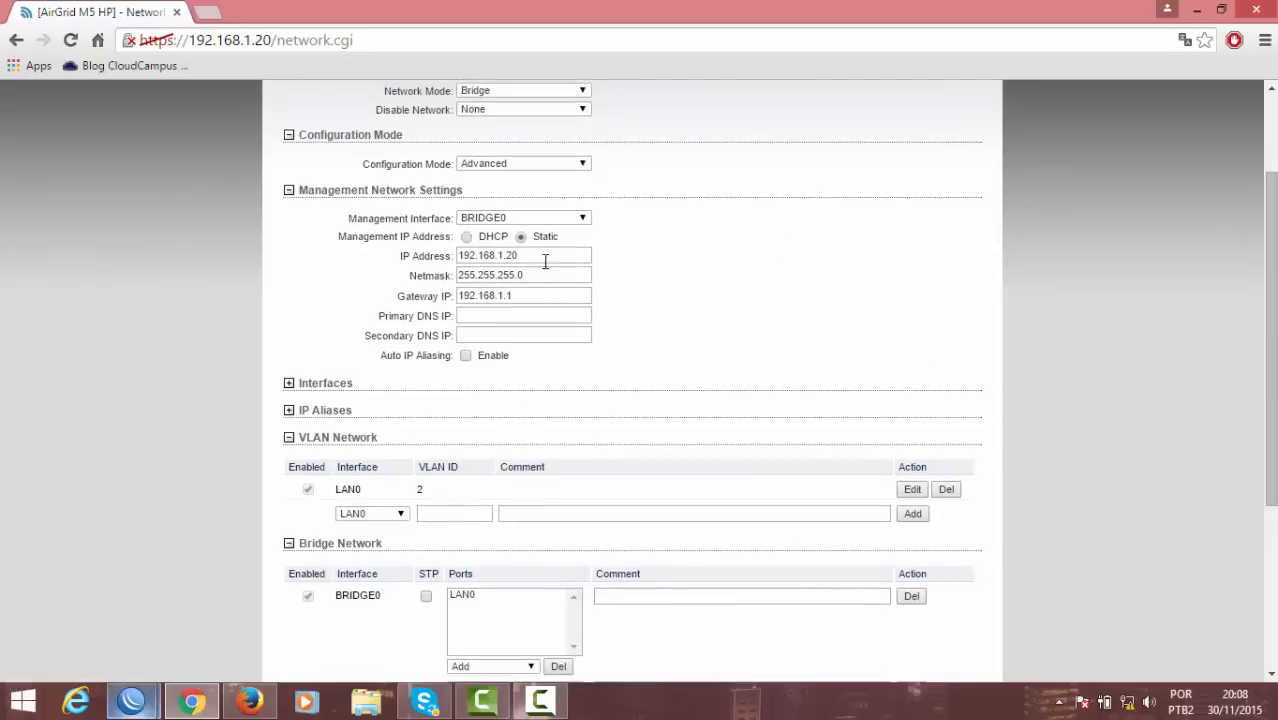
left_click_drag(541, 258, 483, 258)
left_click(491, 596)
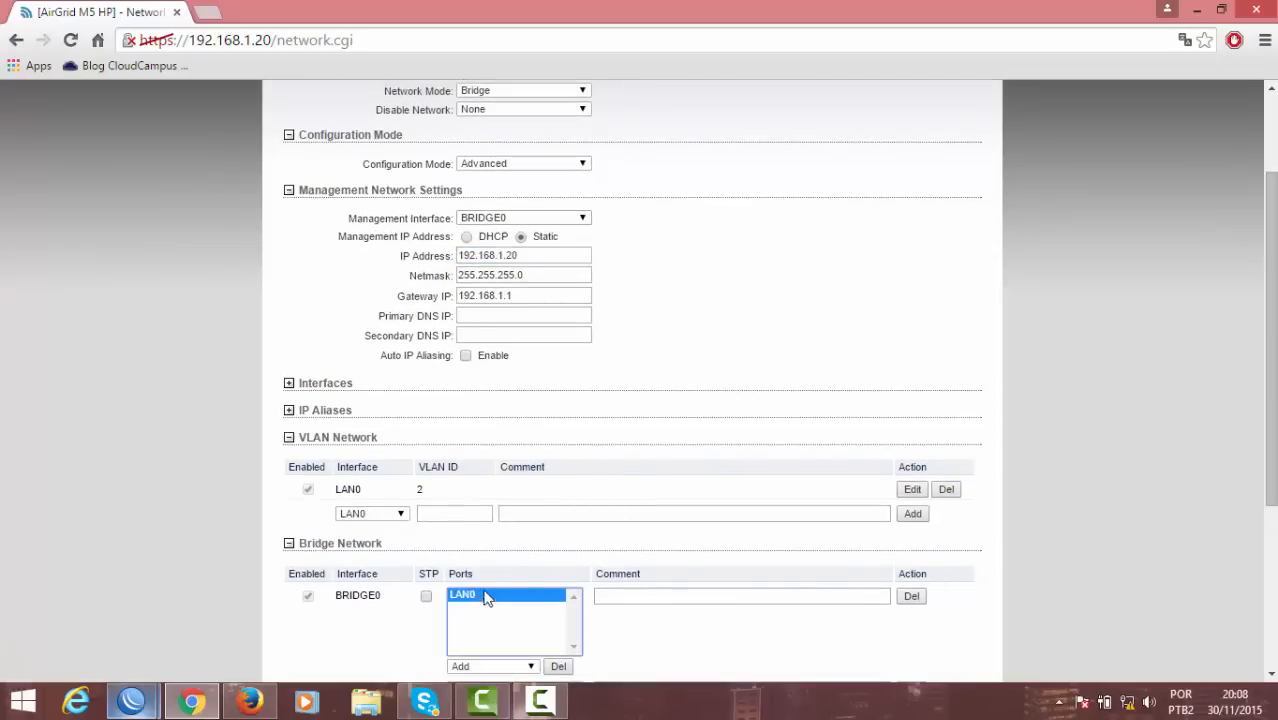
left_click_drag(1271, 350, 1272, 388)
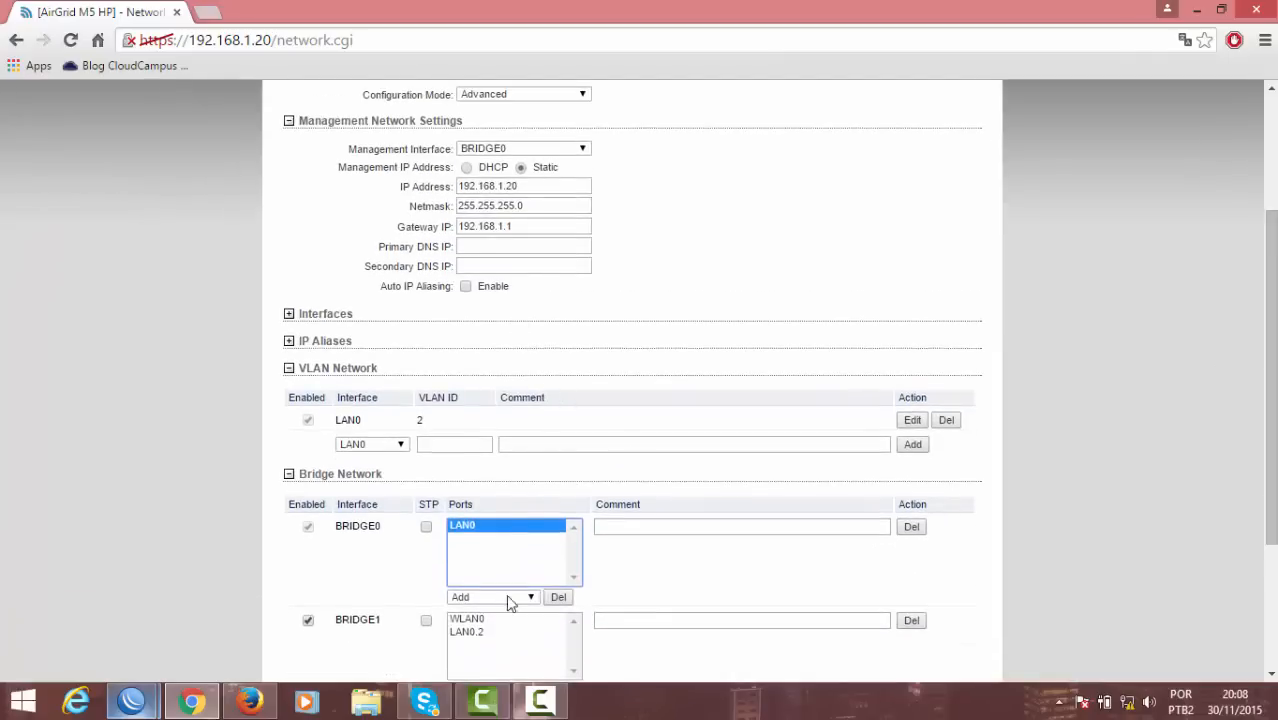
Save the VLAN and bridge changes and apply the new network configuration to the device
left_click_drag(1272, 380, 1273, 472)
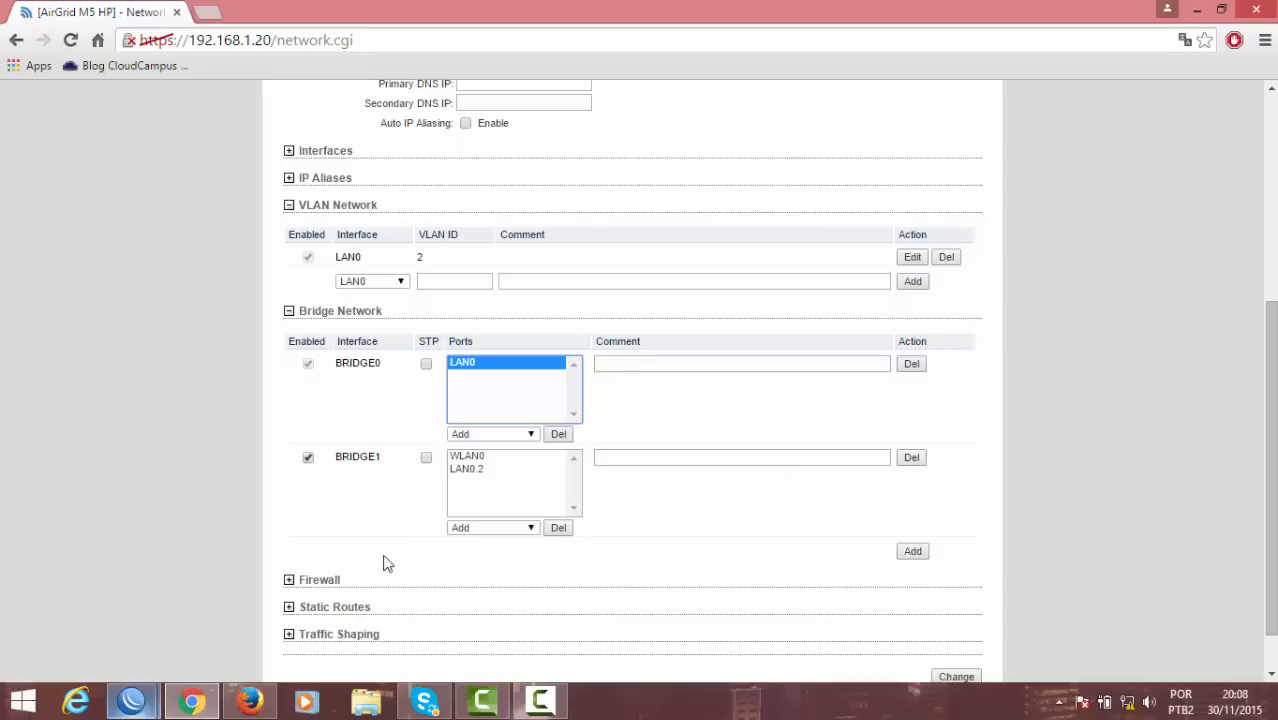
left_click(958, 674)
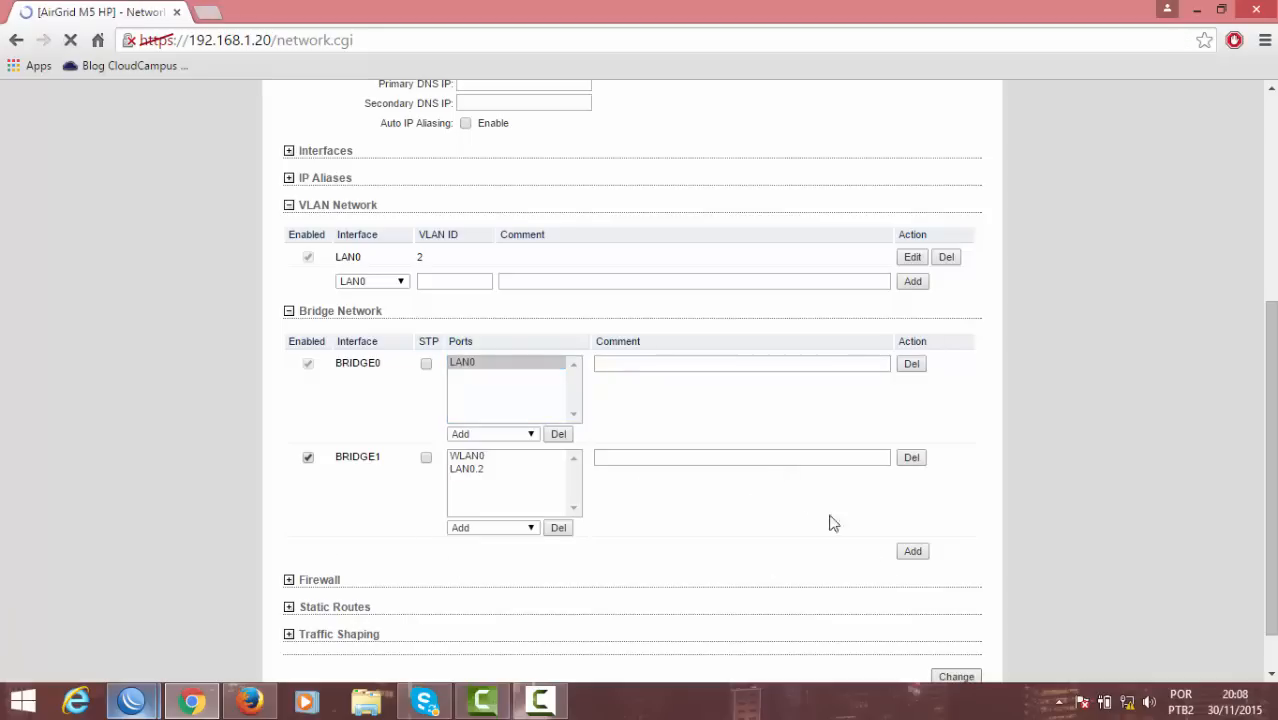
scroll(750, 525, "down", 4)
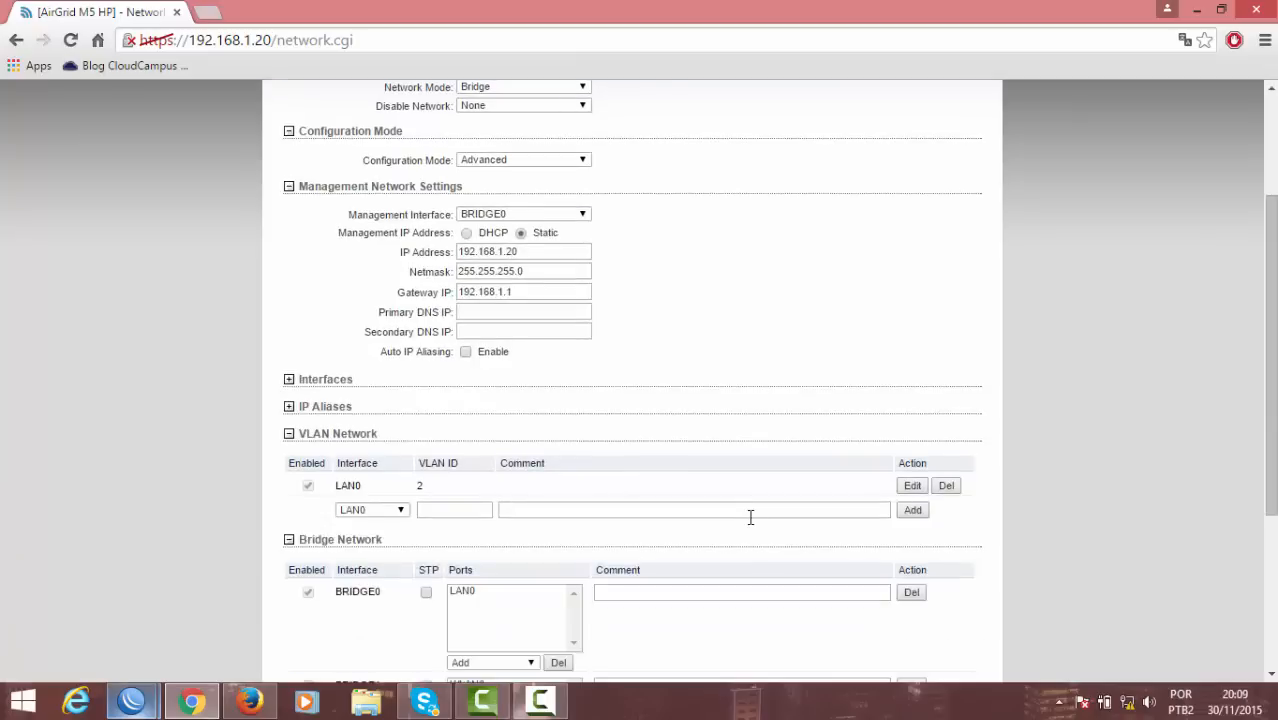
scroll(488, 500, "up", 4)
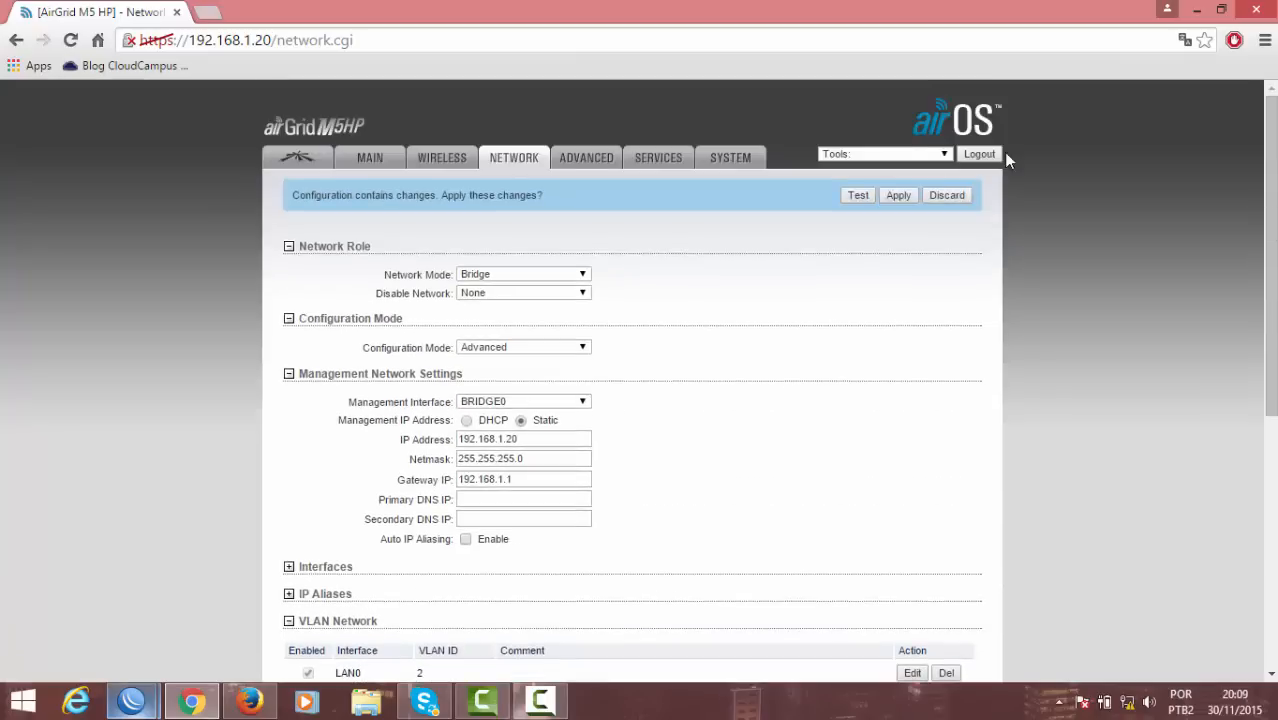
left_click(905, 199)
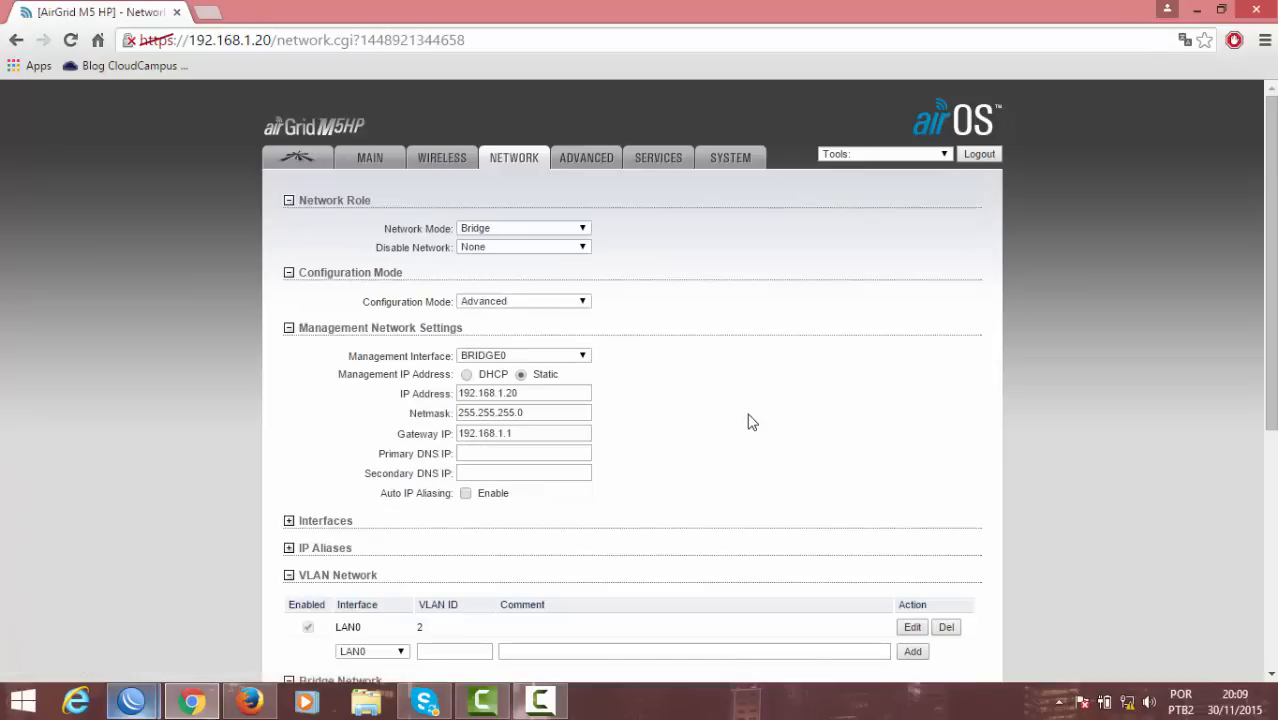
Check the applied bridge ports and switch to the WinBox session of the RB951Ui-2HnD
scroll(715, 470, "down", 3)
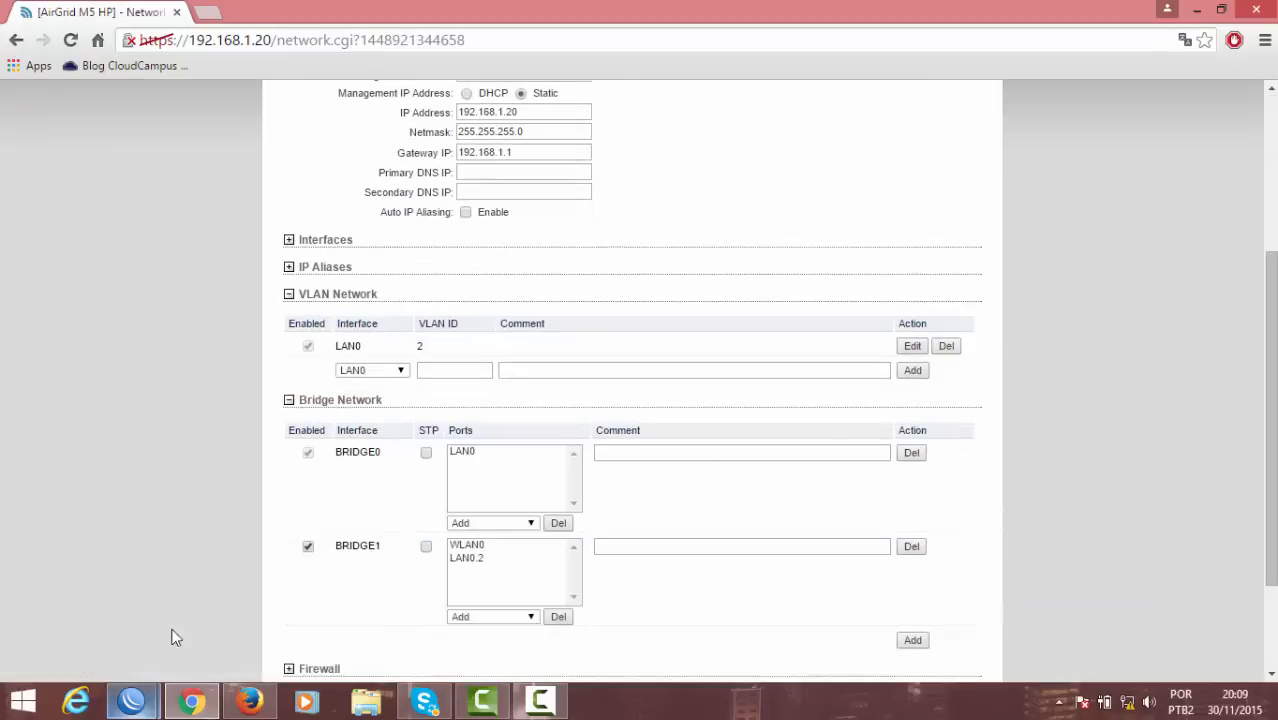
mouse_move(140, 692)
left_click(165, 560)
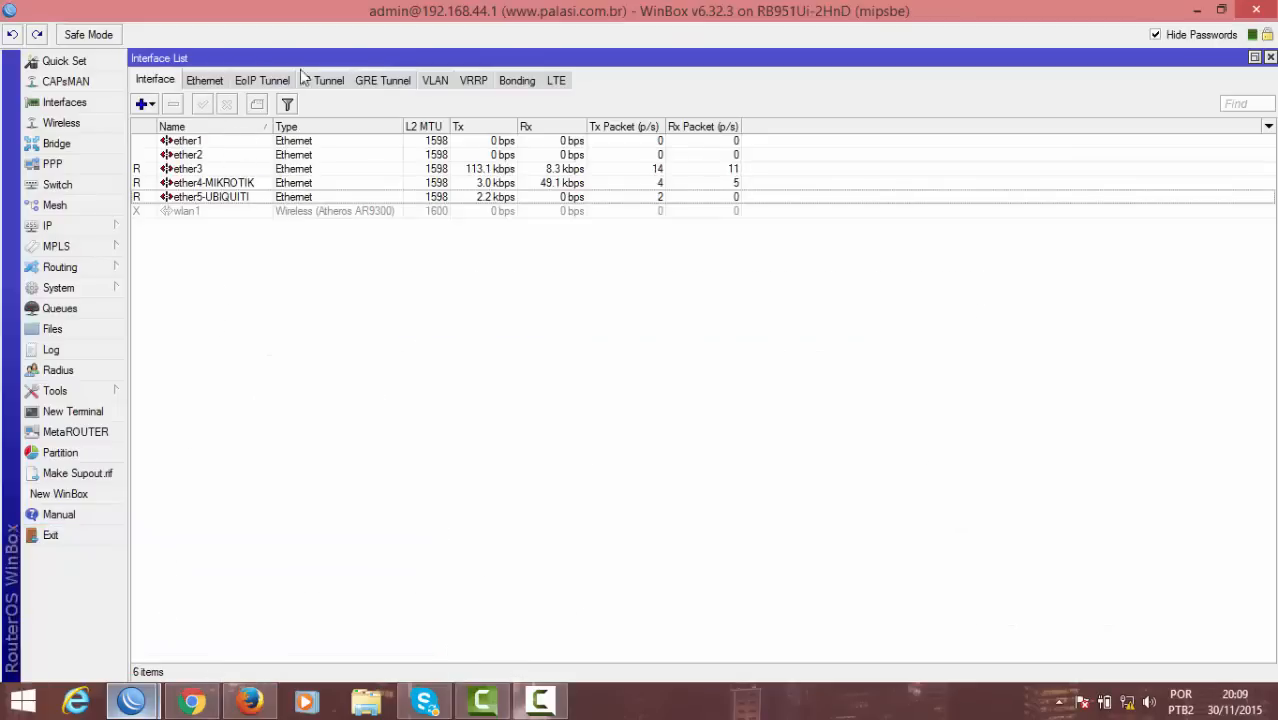
Create a VLAN interface named Vlan_Ubnt with VLAN ID 2 on ether5-UBIQUITI
left_click(425, 82)
left_click(142, 104)
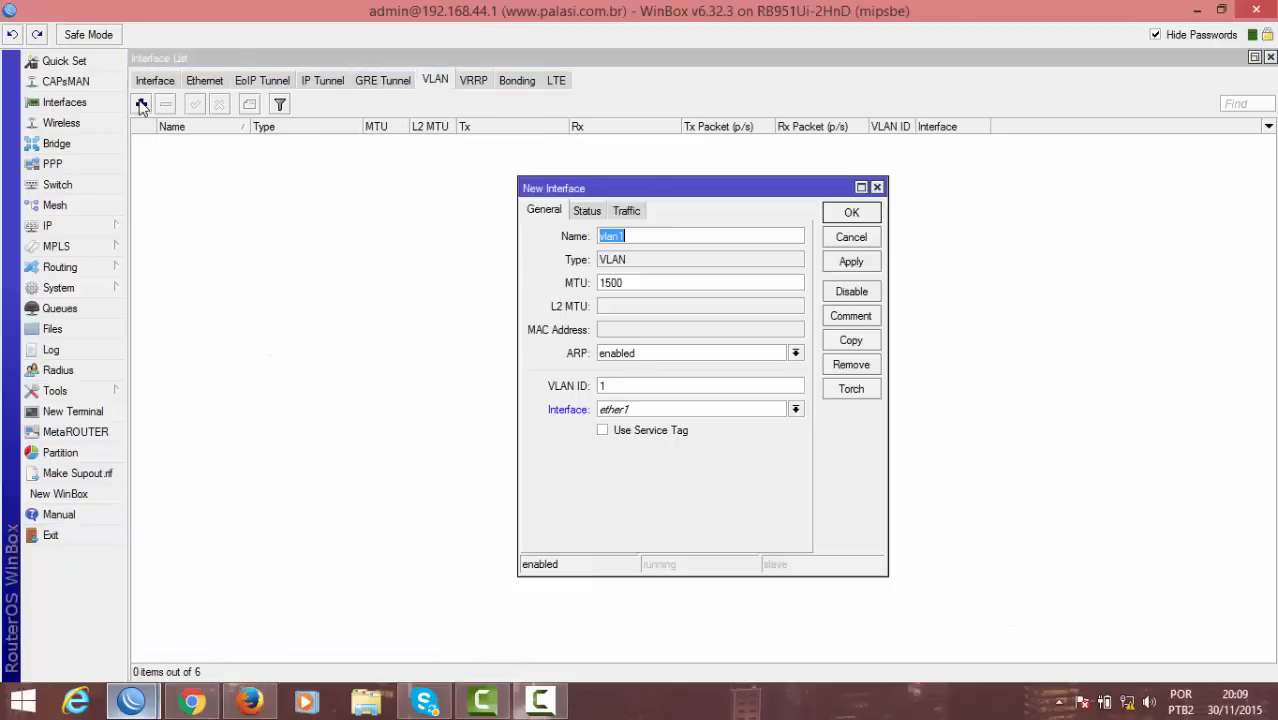
left_click(652, 411)
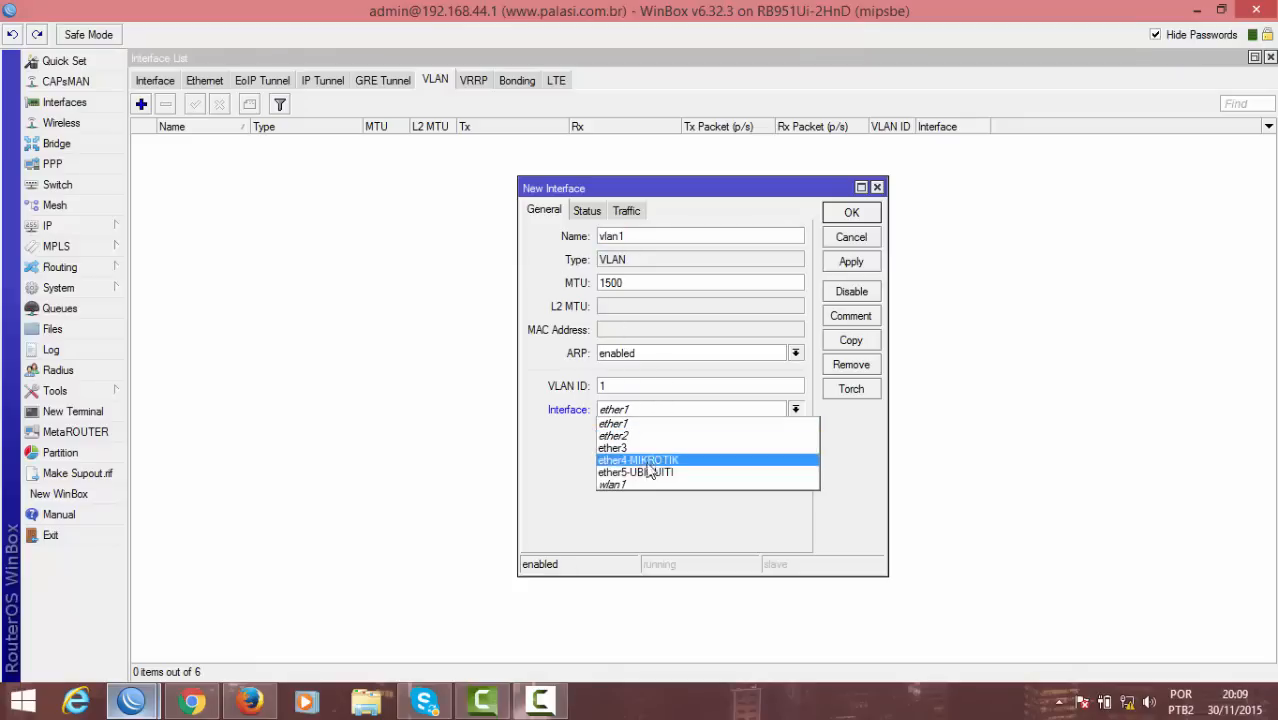
left_click(648, 472)
left_click(626, 386)
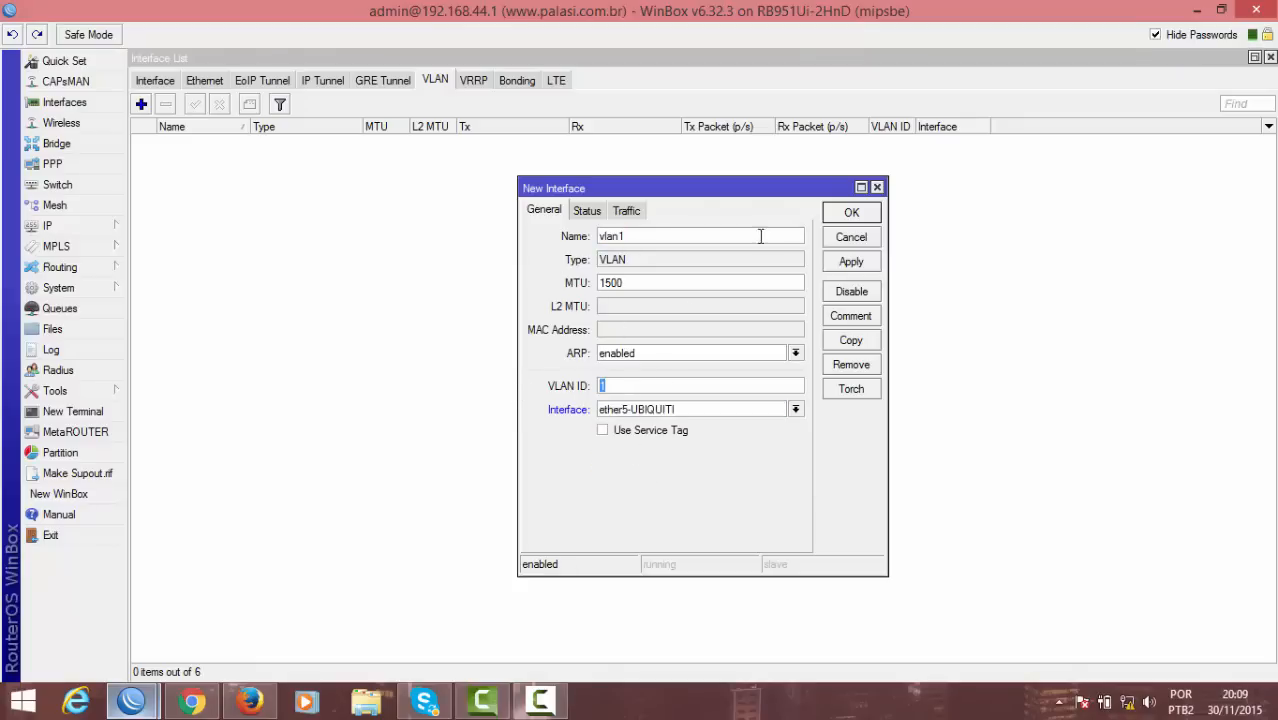
type("2")
left_click(610, 237)
type("Vlan")
key("Return")
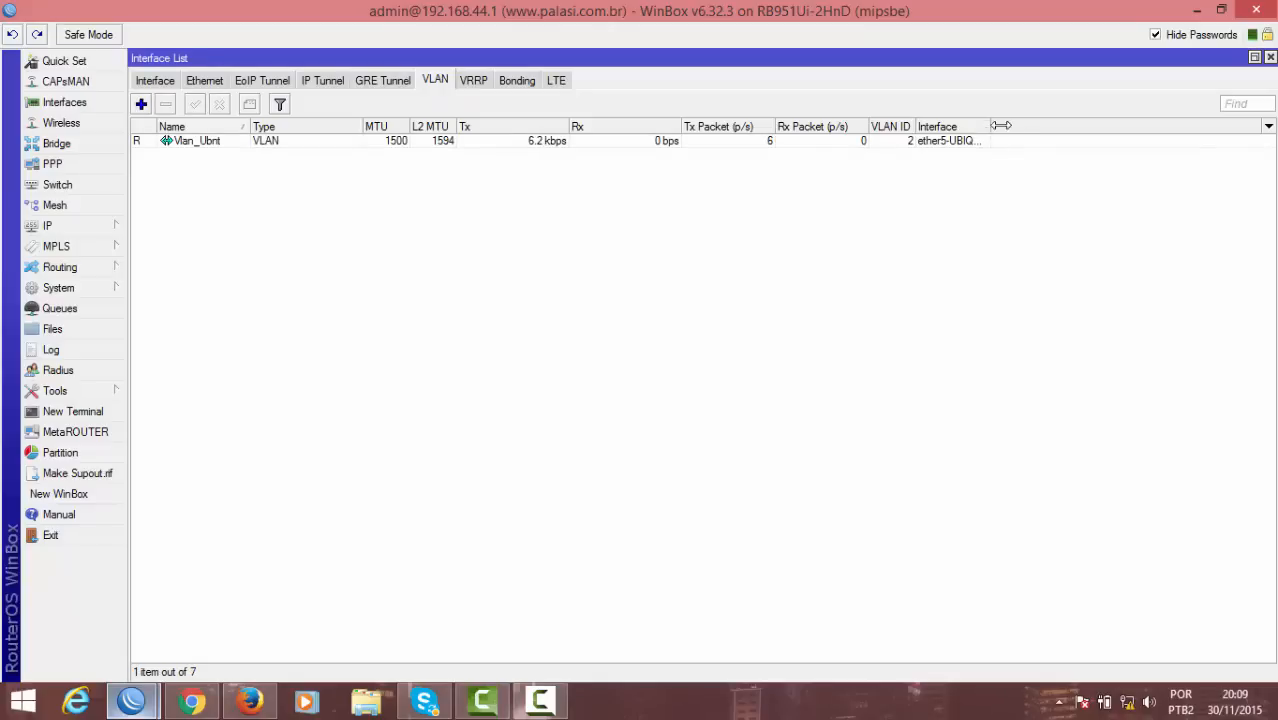
Check the new VLAN's parent interface and its entry in the full interface list
left_click_drag(1000, 125, 1026, 125)
left_click(137, 79)
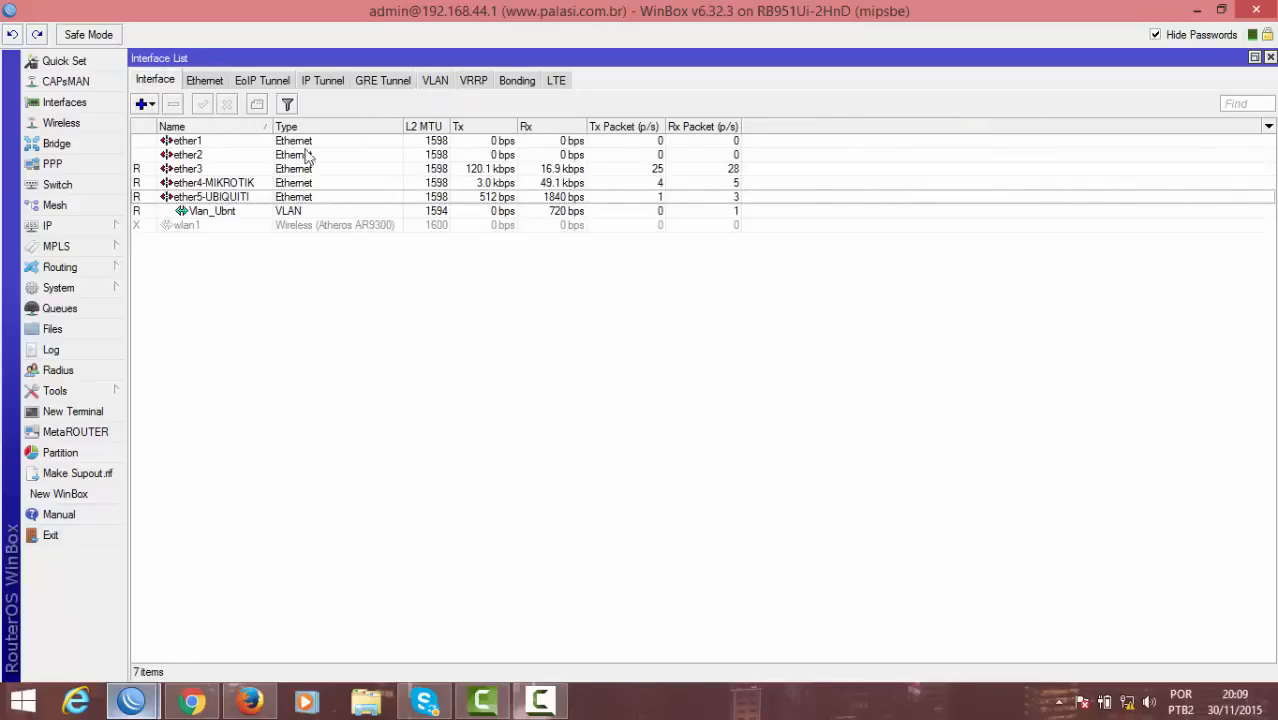
left_click(316, 208)
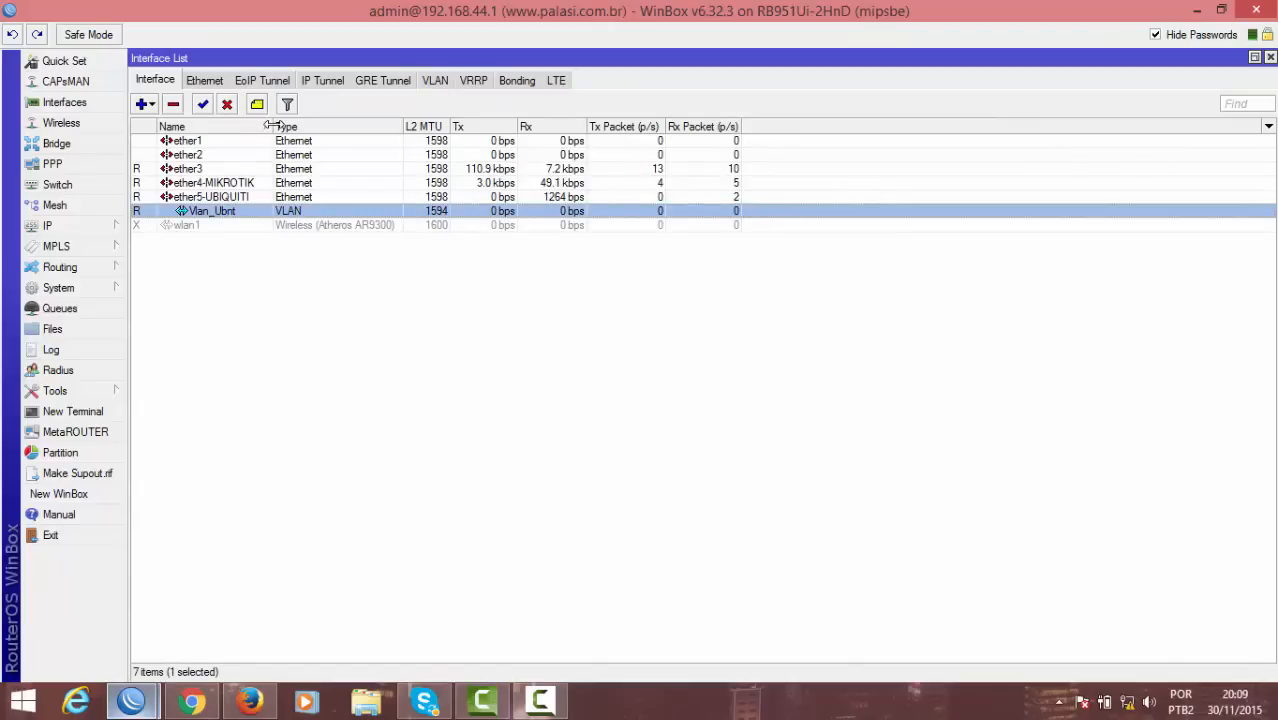
left_click_drag(273, 127, 272, 127)
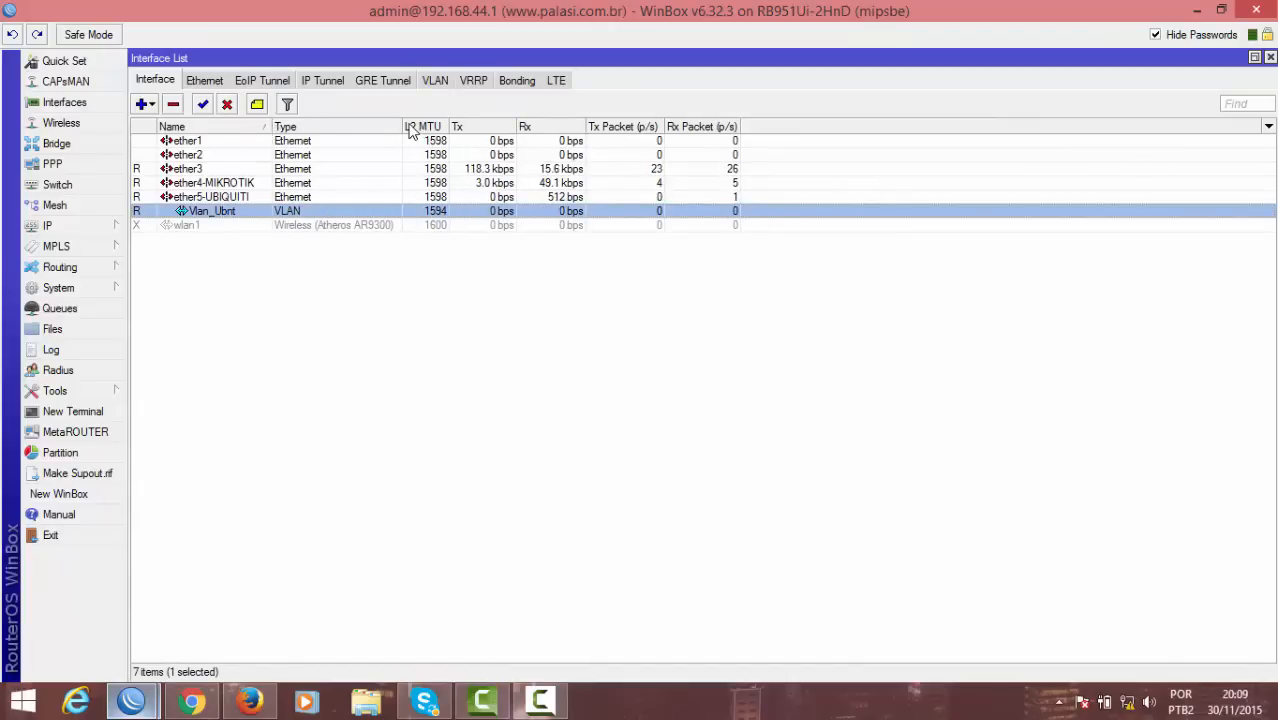
left_click_drag(397, 126, 404, 127)
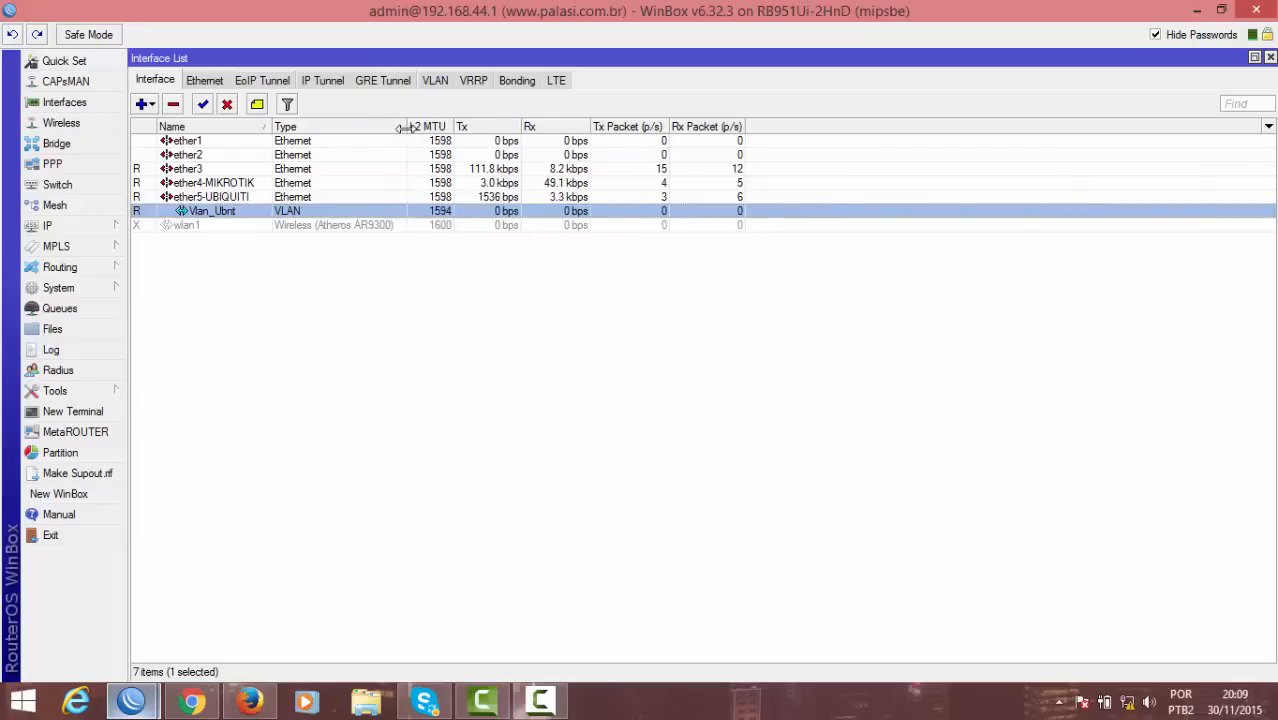
left_click(478, 386)
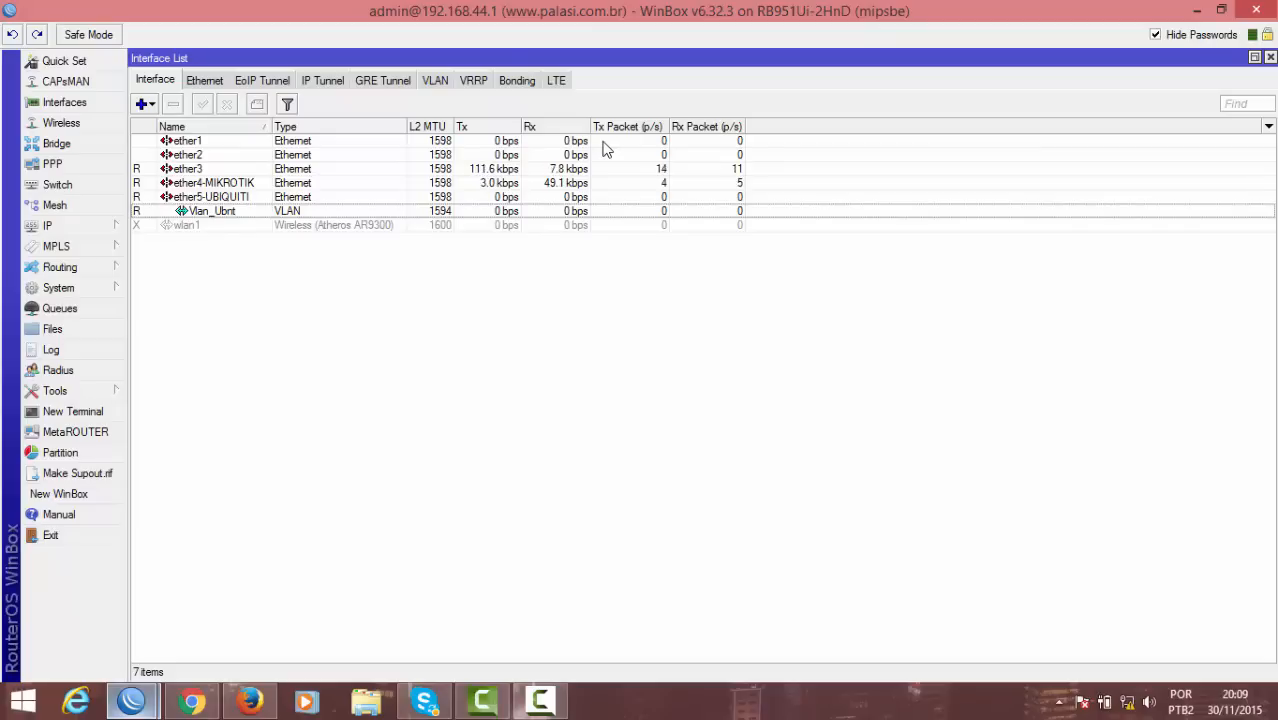
Switch to Chrome and review the AirGrid's VLAN ID and the ports of BRIDGE0 and BRIDGE1
left_click(190, 701)
scroll(450, 330, "up", 3)
scroll(420, 400, "down", 4)
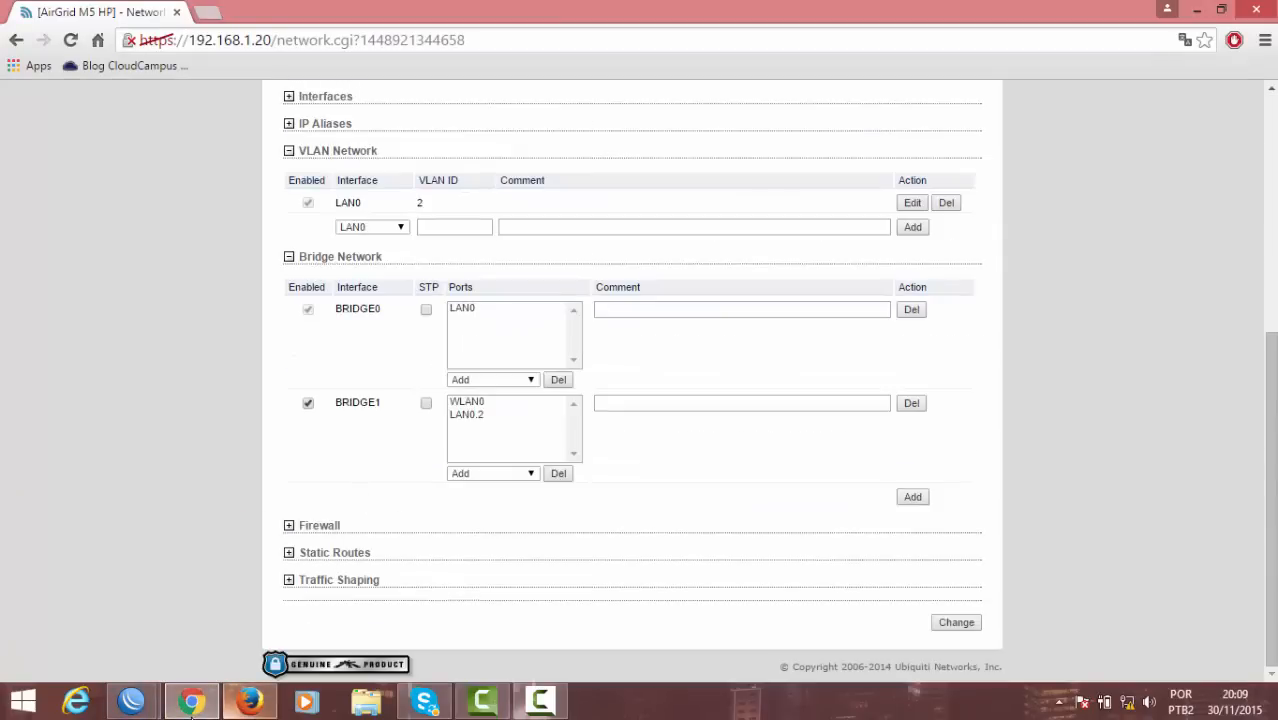
mouse_move(131, 701)
mouse_move(283, 618)
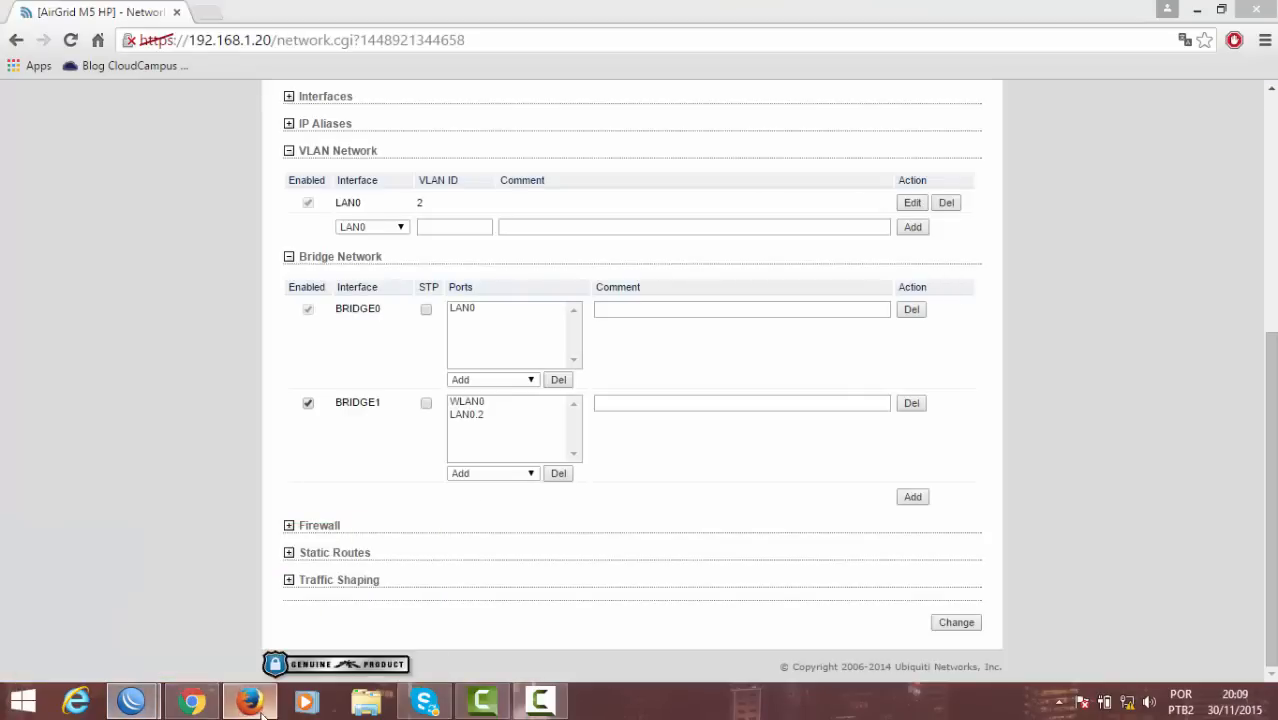
Switch back to the WinBox session of the RB951Ui-2HnD
left_click(250, 703)
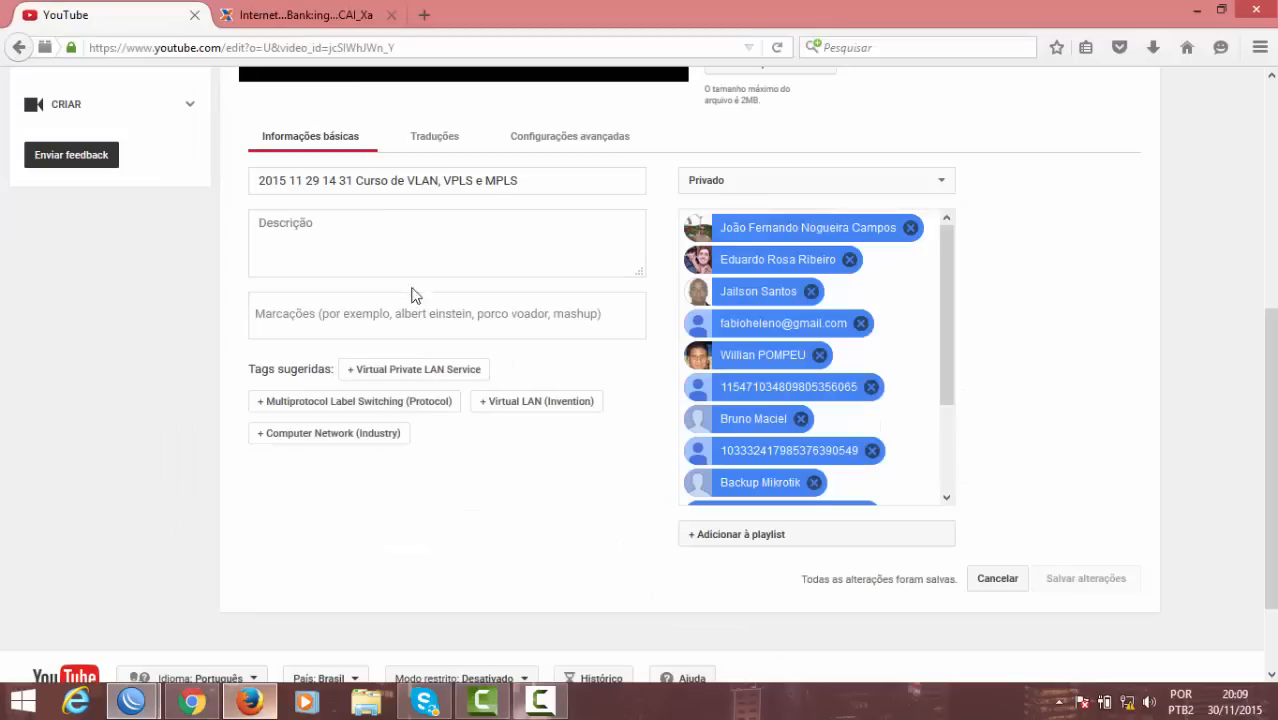
mouse_move(131, 701)
left_click(308, 625)
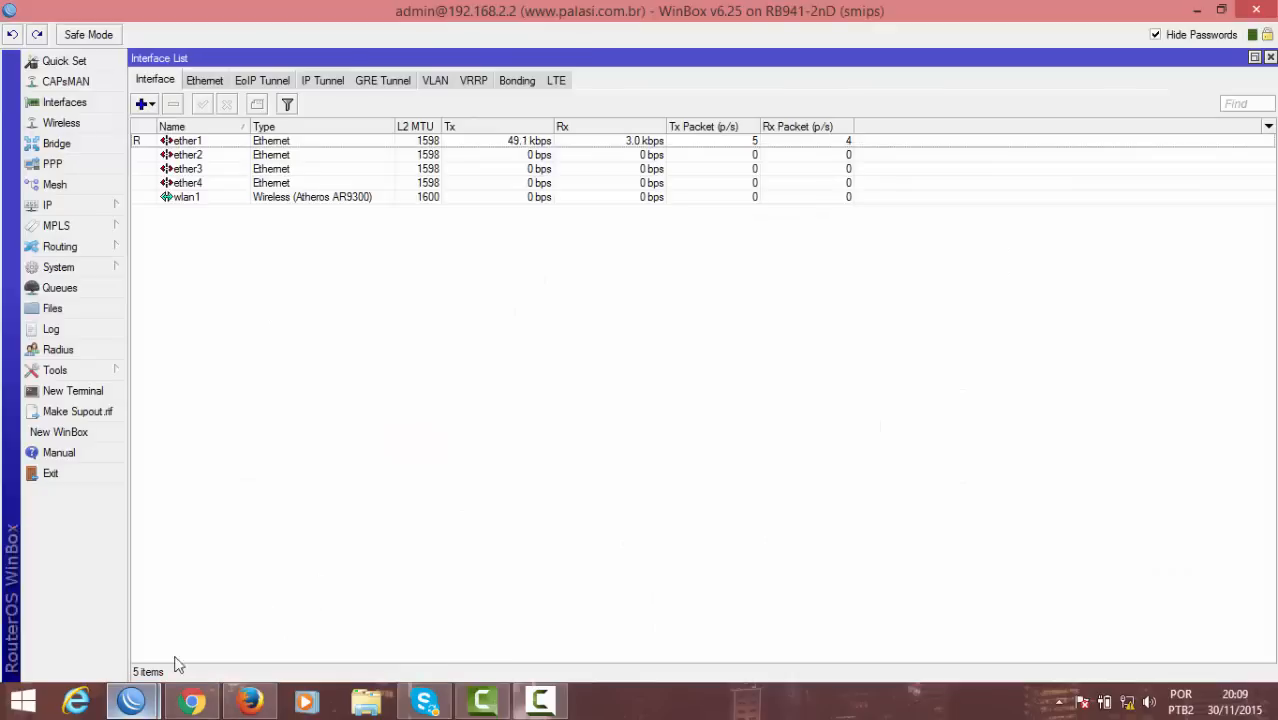
mouse_move(131, 701)
left_click(137, 596)
Compare the Vlan_Ubnt entry with its parent ether5-UBIQUITI in the interface list
left_click(226, 213)
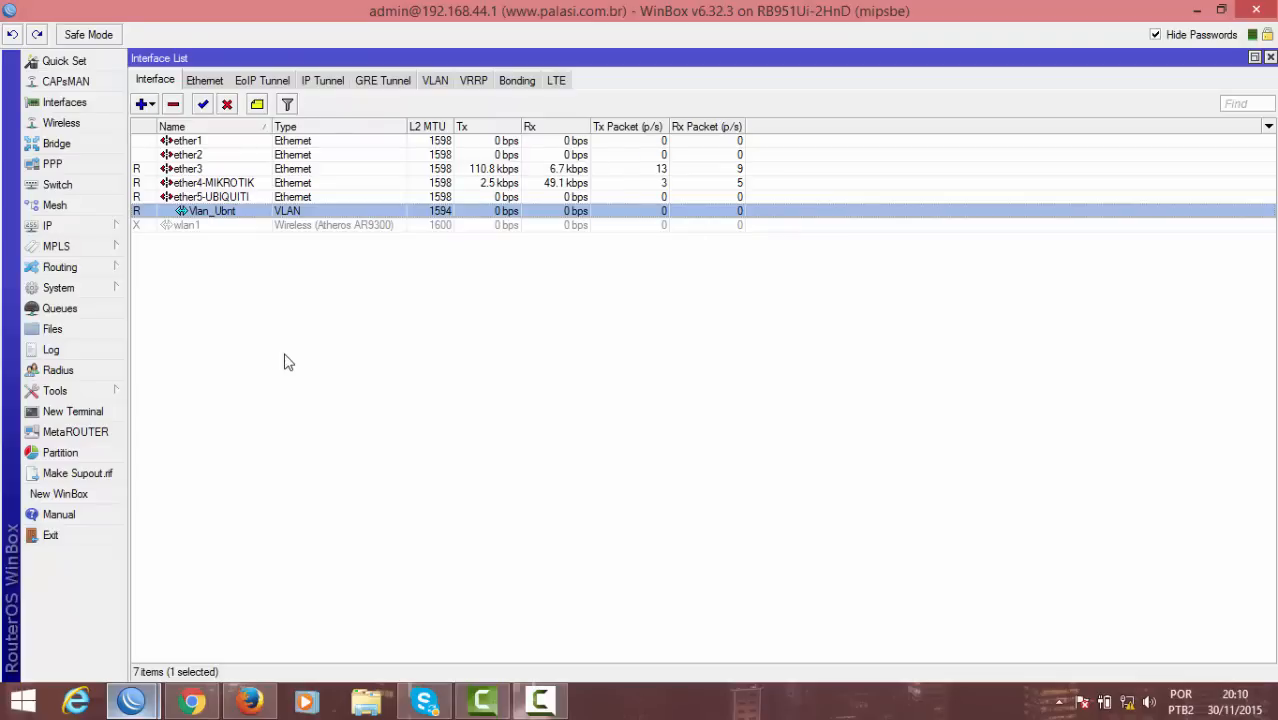
left_click(290, 197)
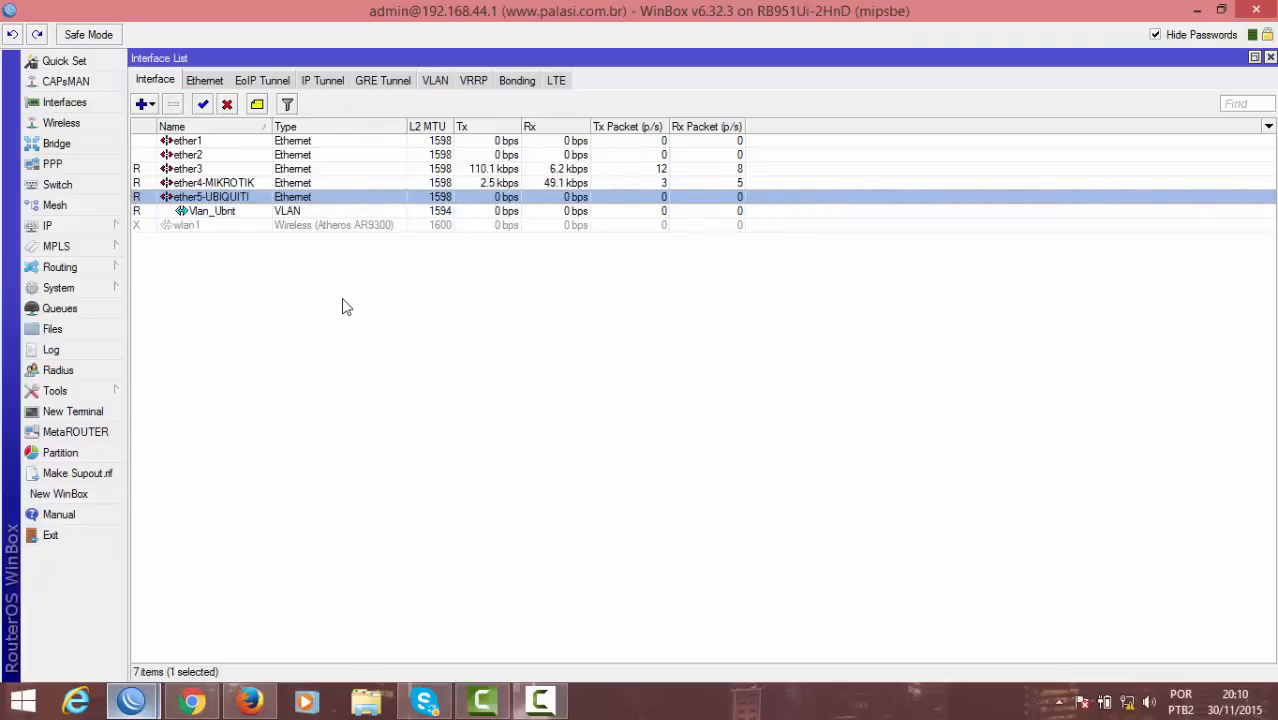
left_click(220, 211)
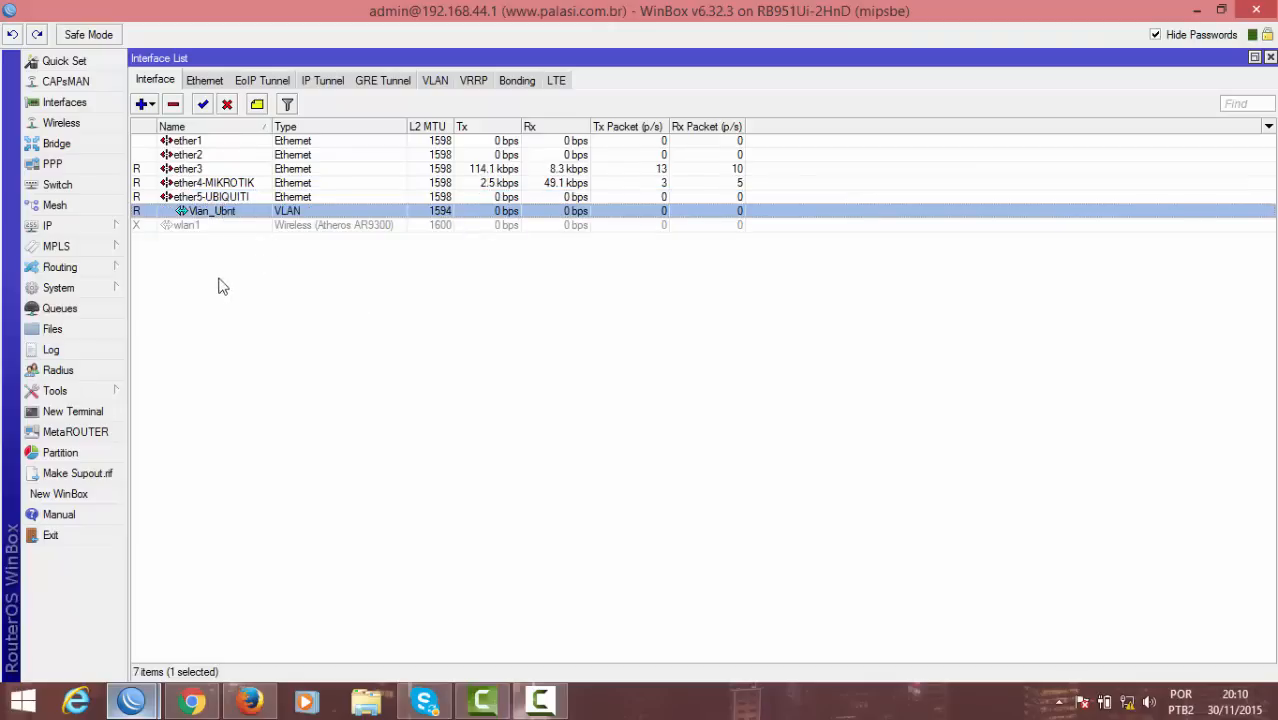
left_click(255, 483)
left_click_drag(271, 127, 269, 127)
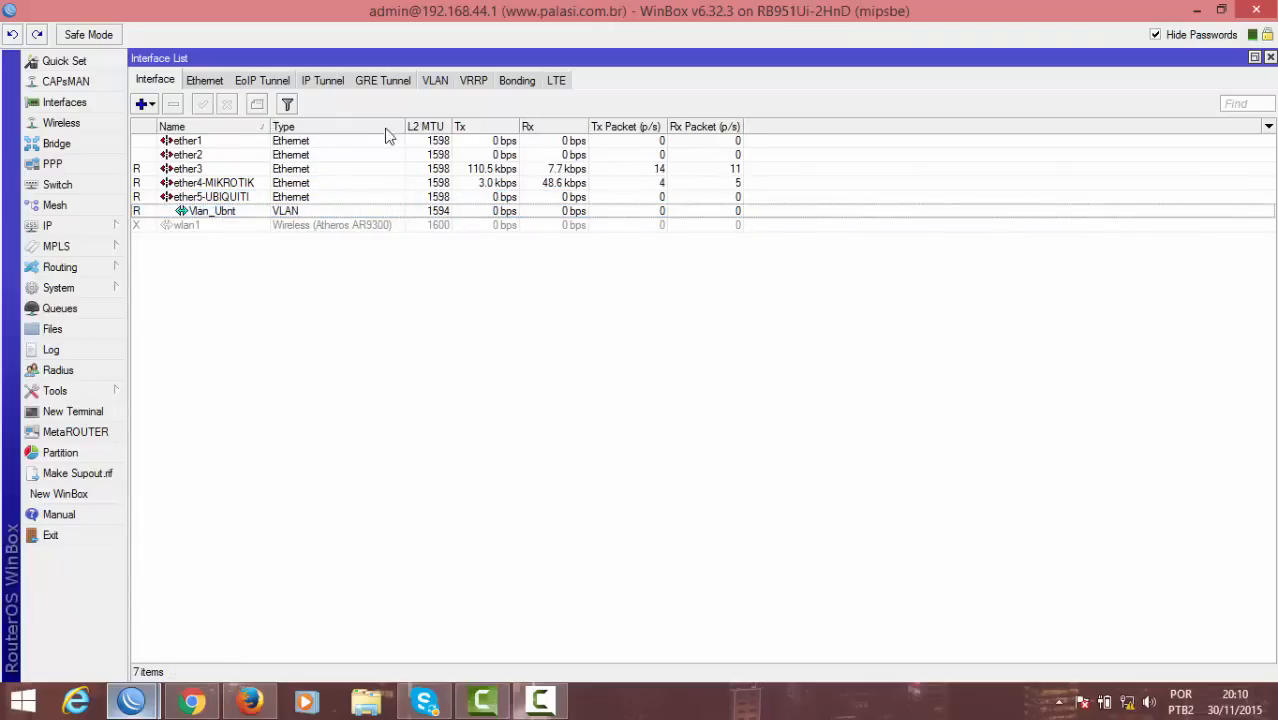
left_click_drag(401, 126, 396, 126)
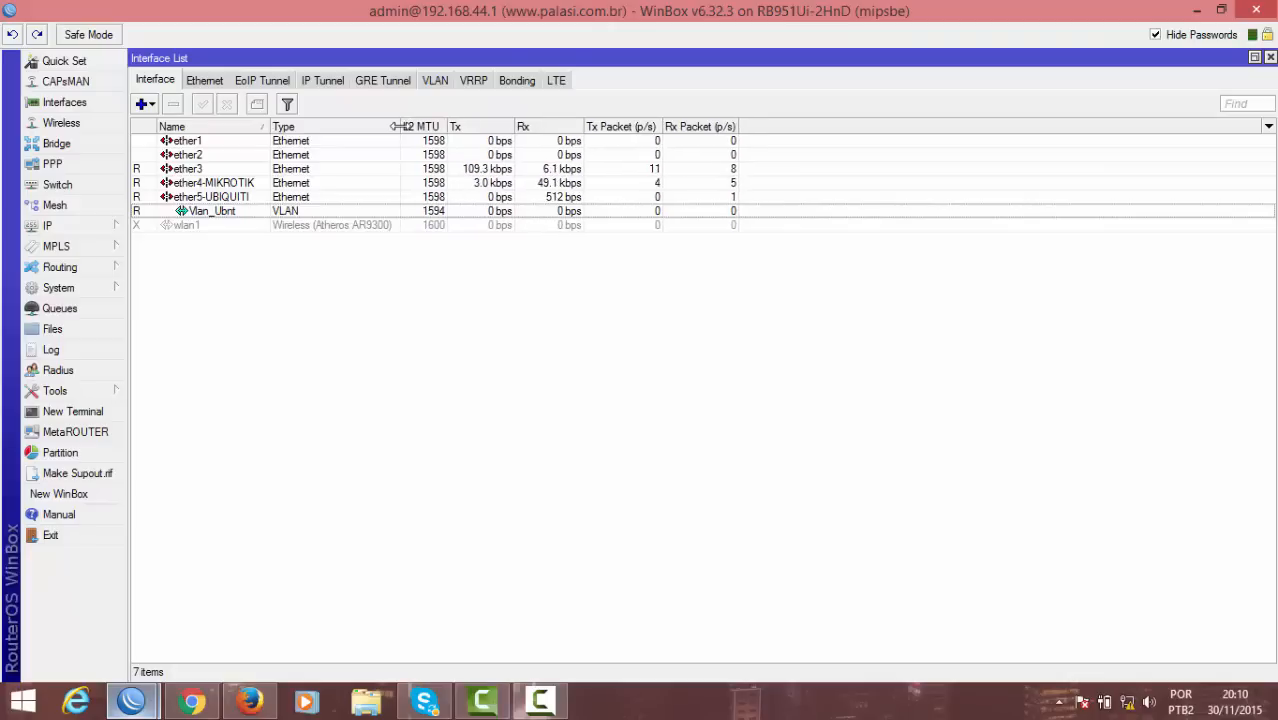
Review the router's IP address list, examining the address assigned to ether5-UBIQUITI
left_click(258, 197)
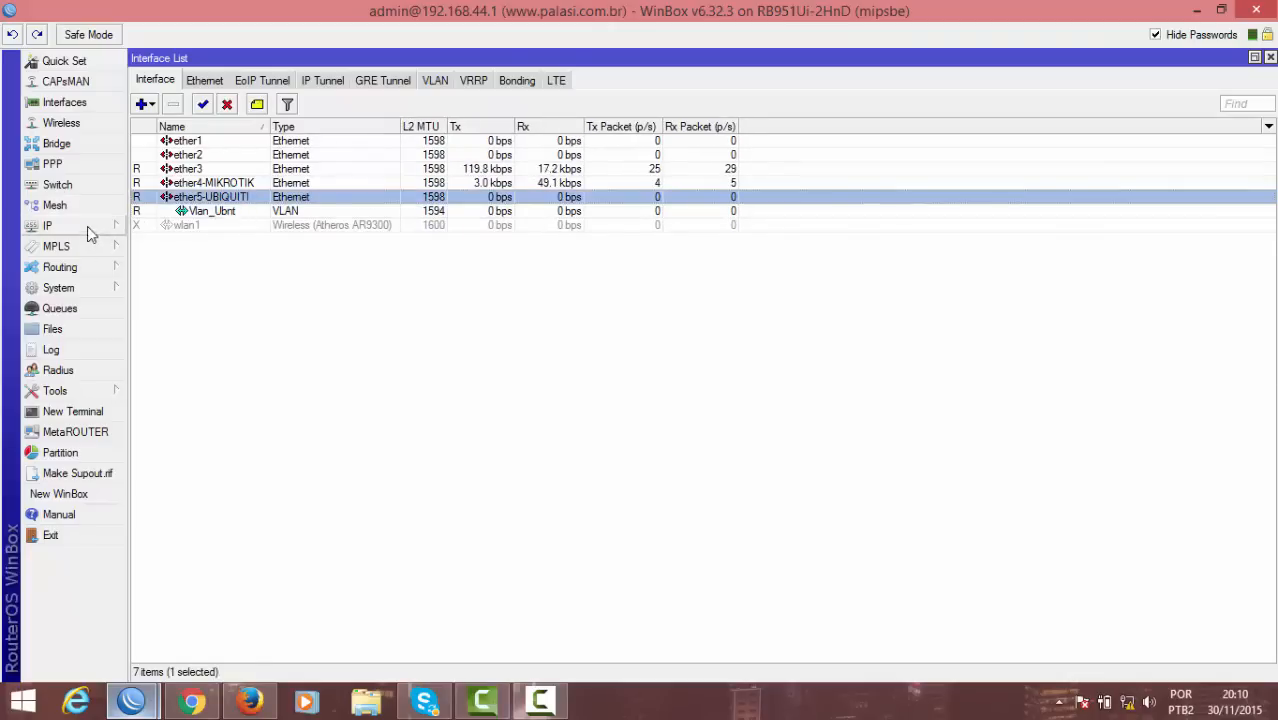
left_click(87, 226)
left_click(160, 238)
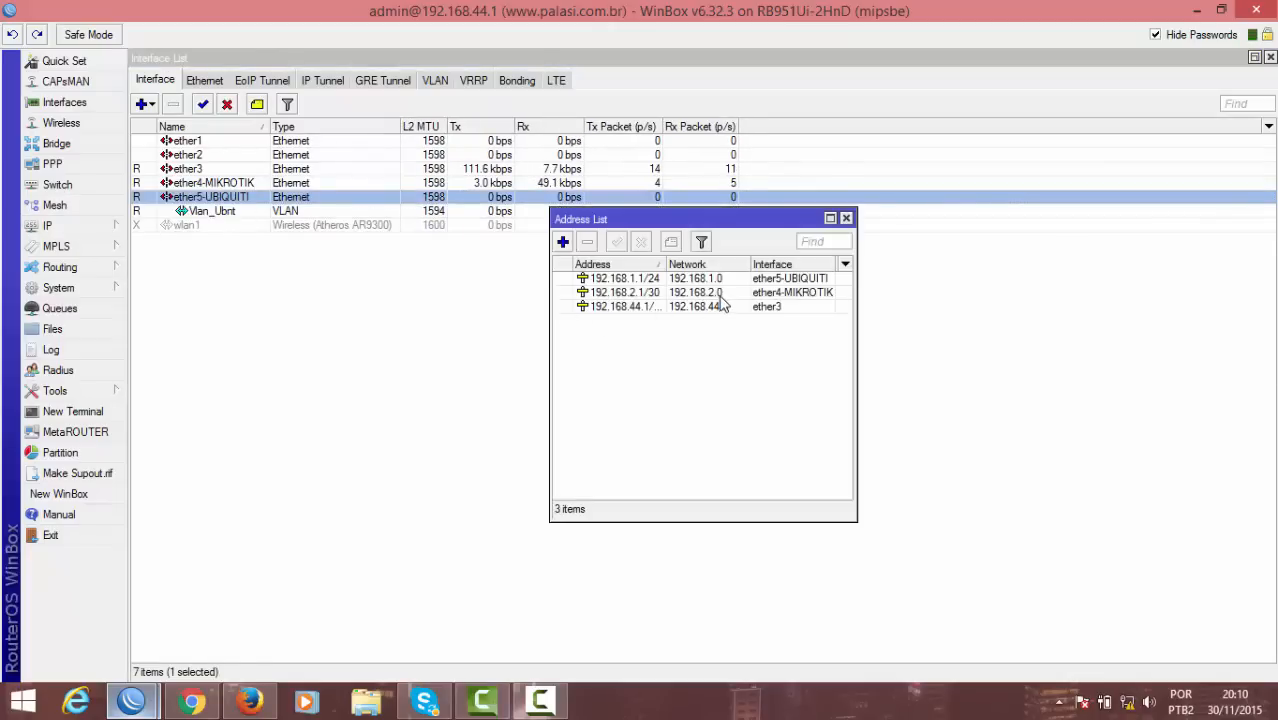
left_click(697, 277)
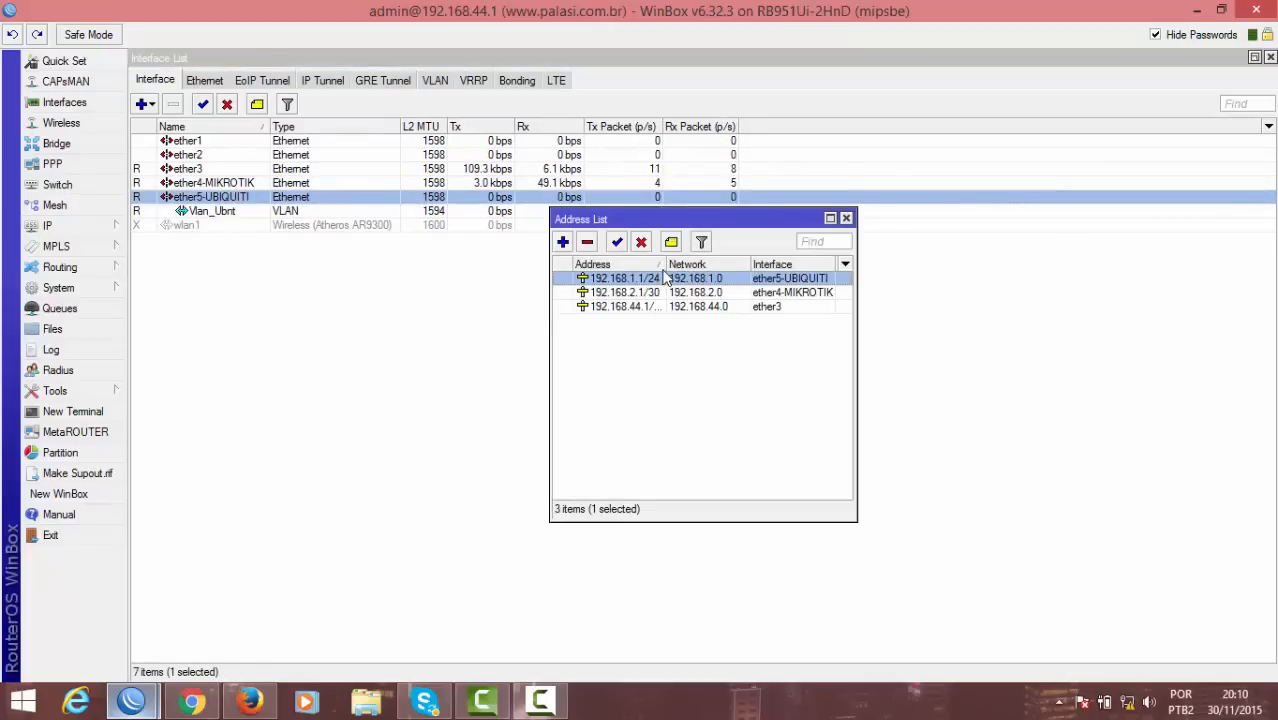
left_click_drag(664, 262, 678, 262)
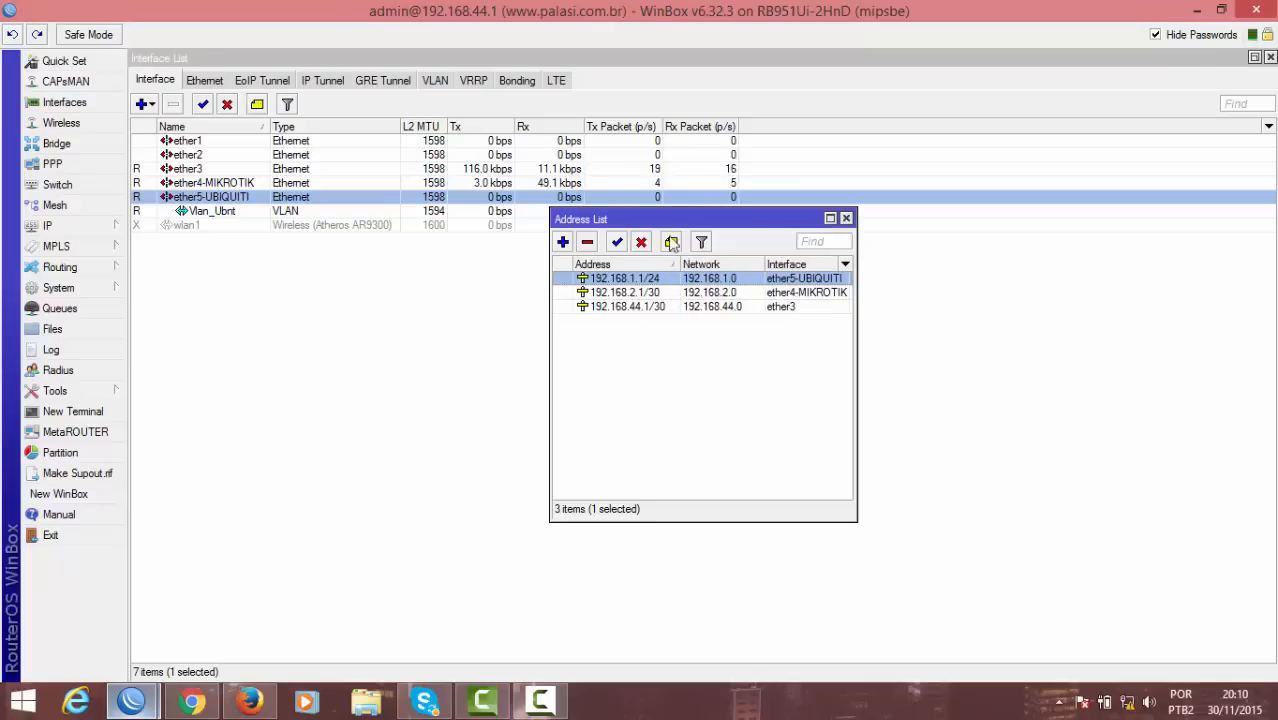
left_click_drag(661, 217, 484, 314)
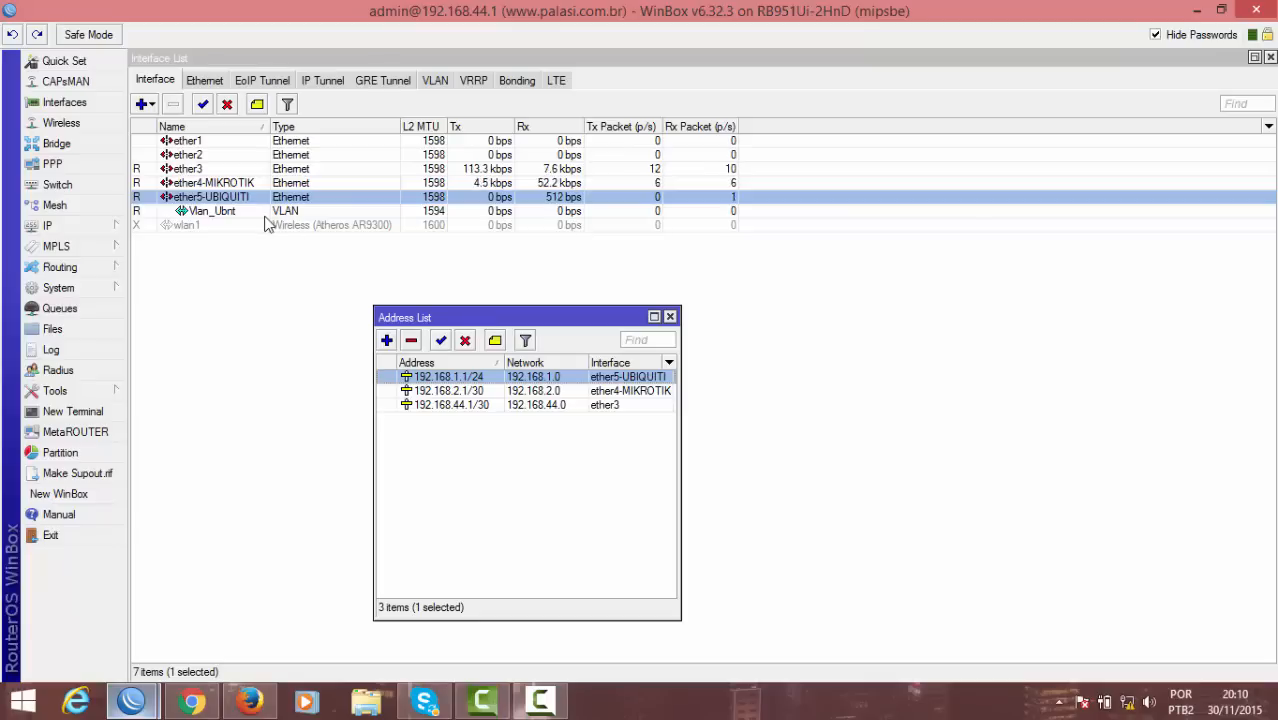
Remove the existing PPPoE server service1
left_click(266, 218)
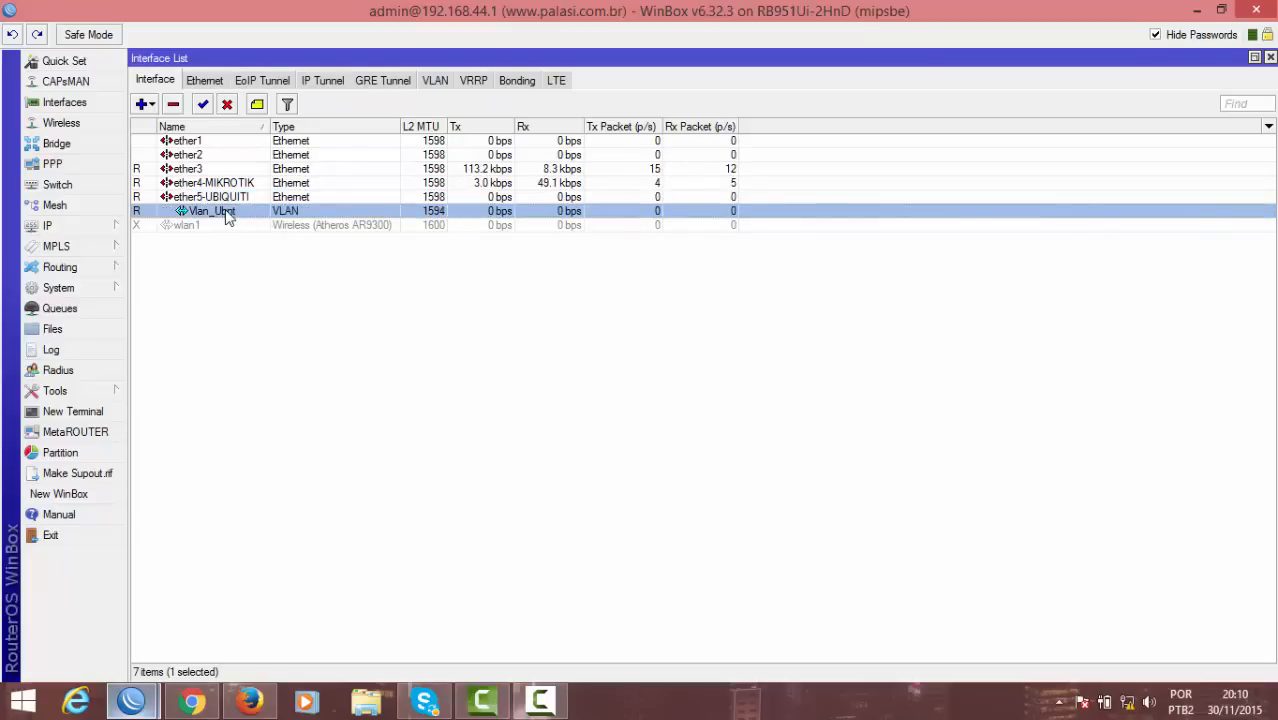
left_click(105, 163)
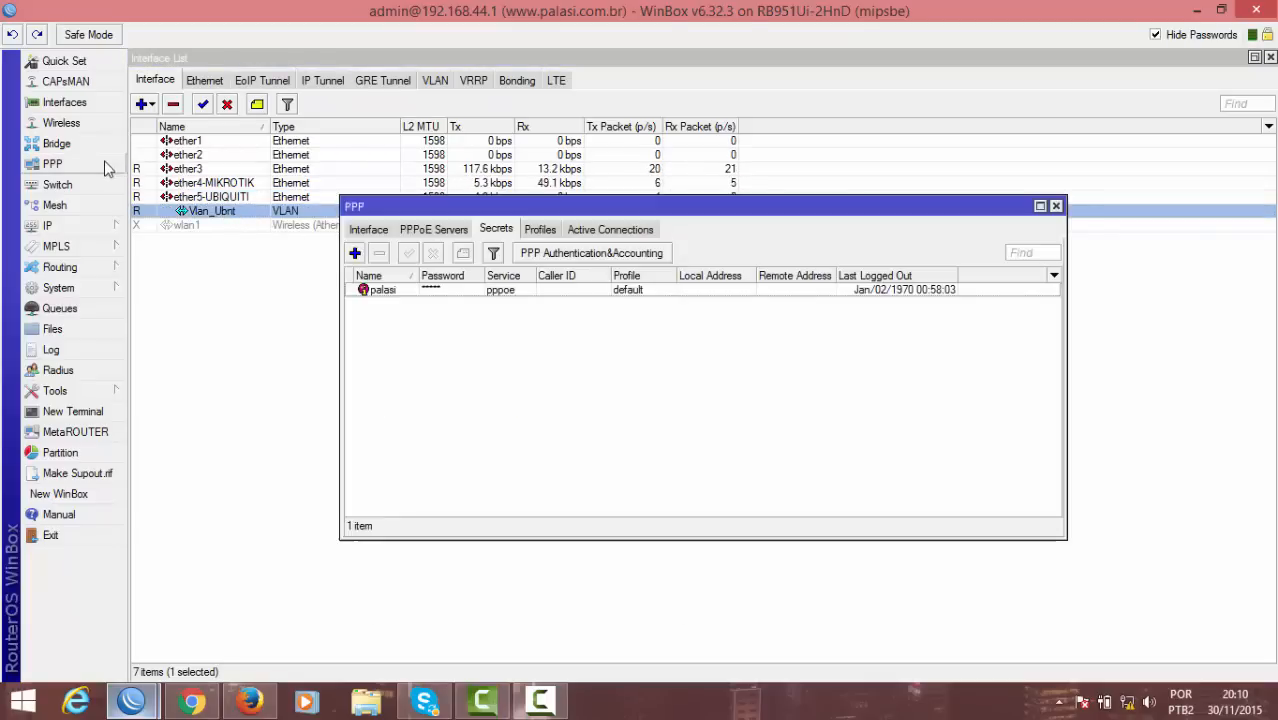
left_click_drag(434, 205, 449, 280)
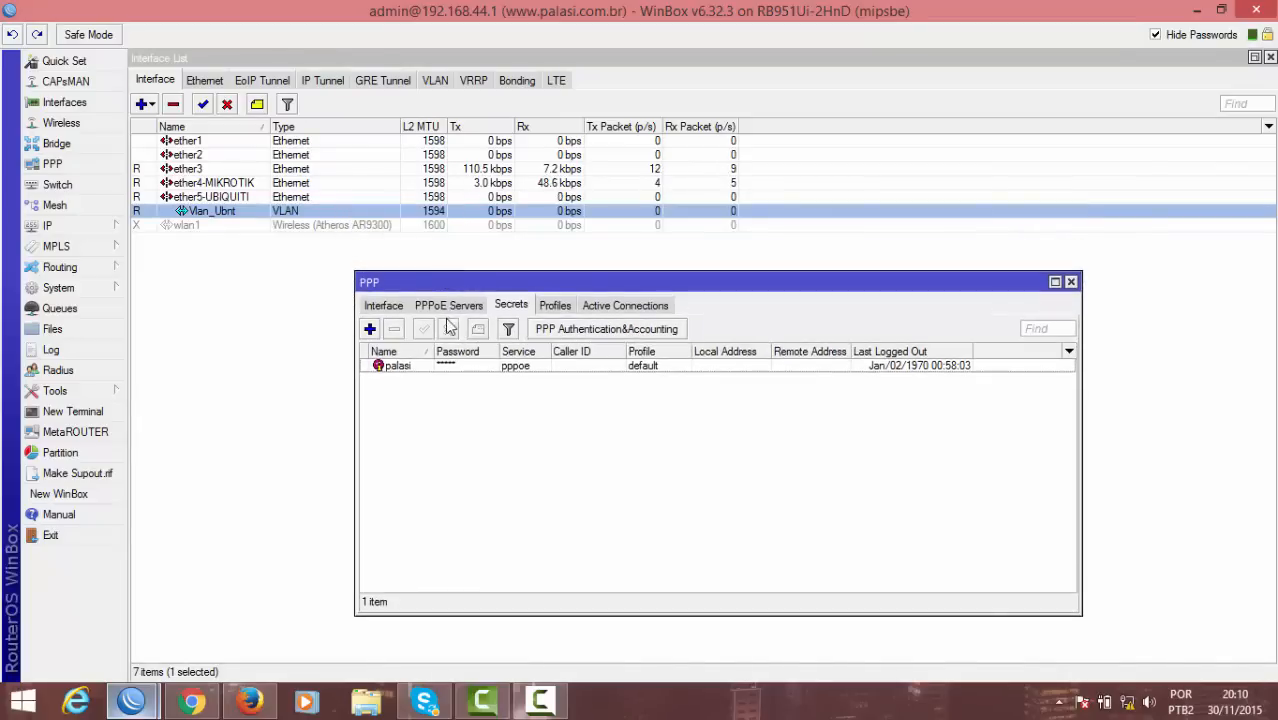
left_click(447, 307)
double_click(435, 366)
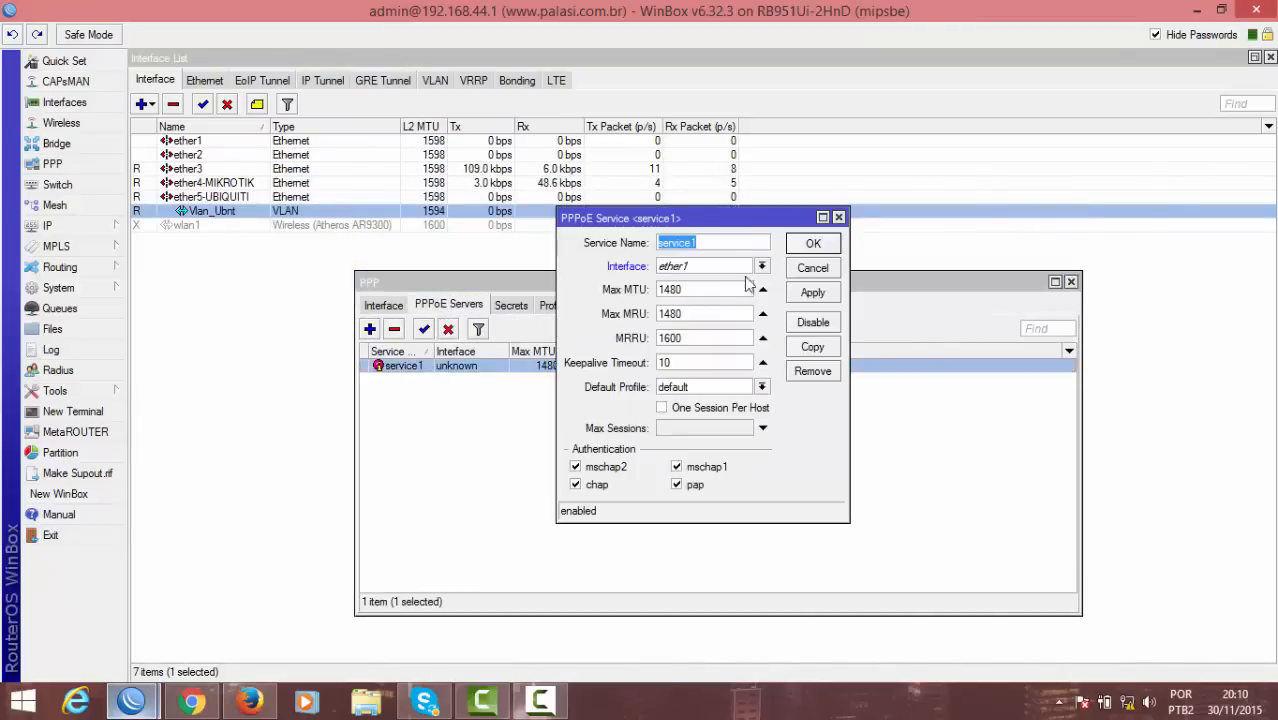
left_click(812, 371)
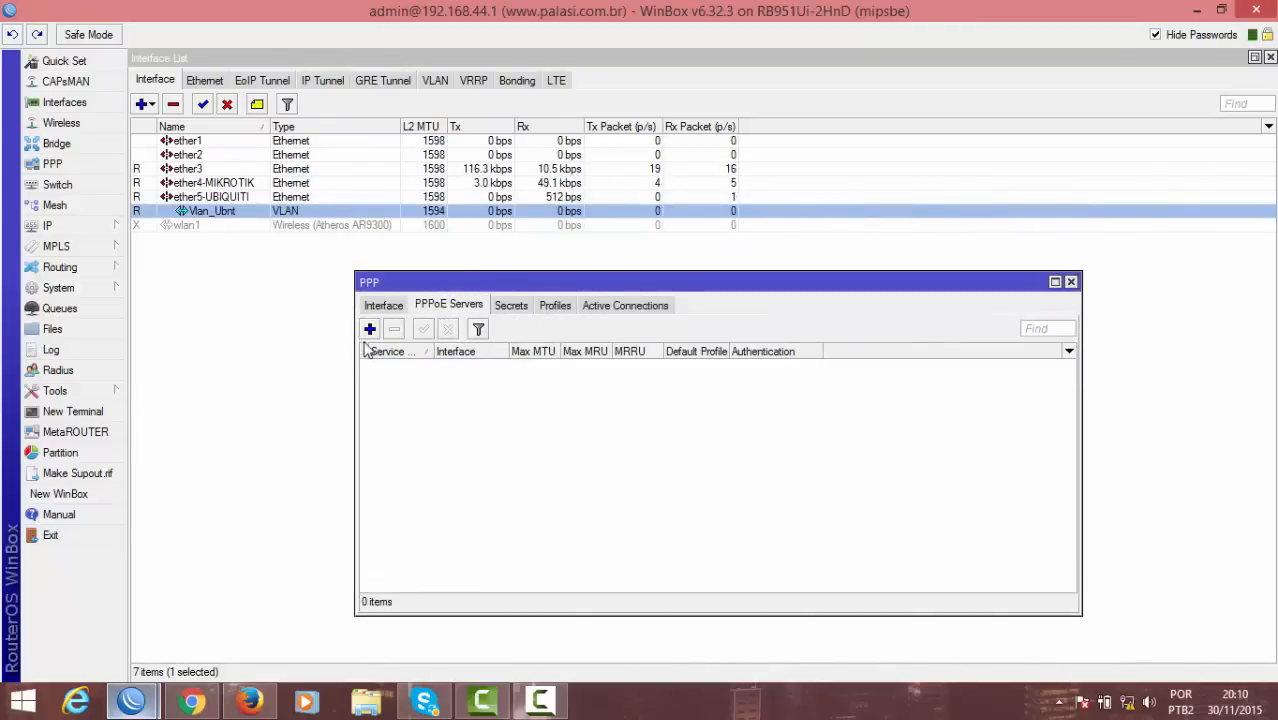
Add a PPPoE server named pppoe-vlan-ubnt on the Vlan_Ubnt interface, keeping the default profile
left_click(369, 329)
left_click(705, 268)
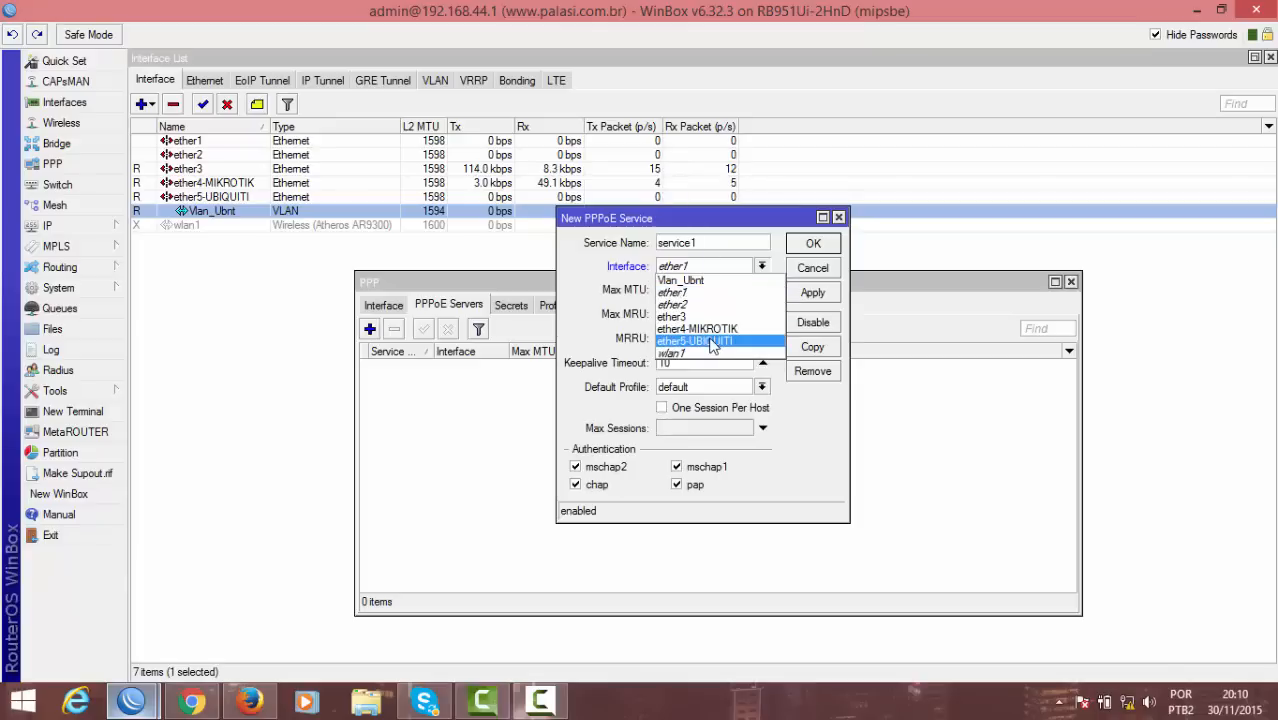
left_click(712, 281)
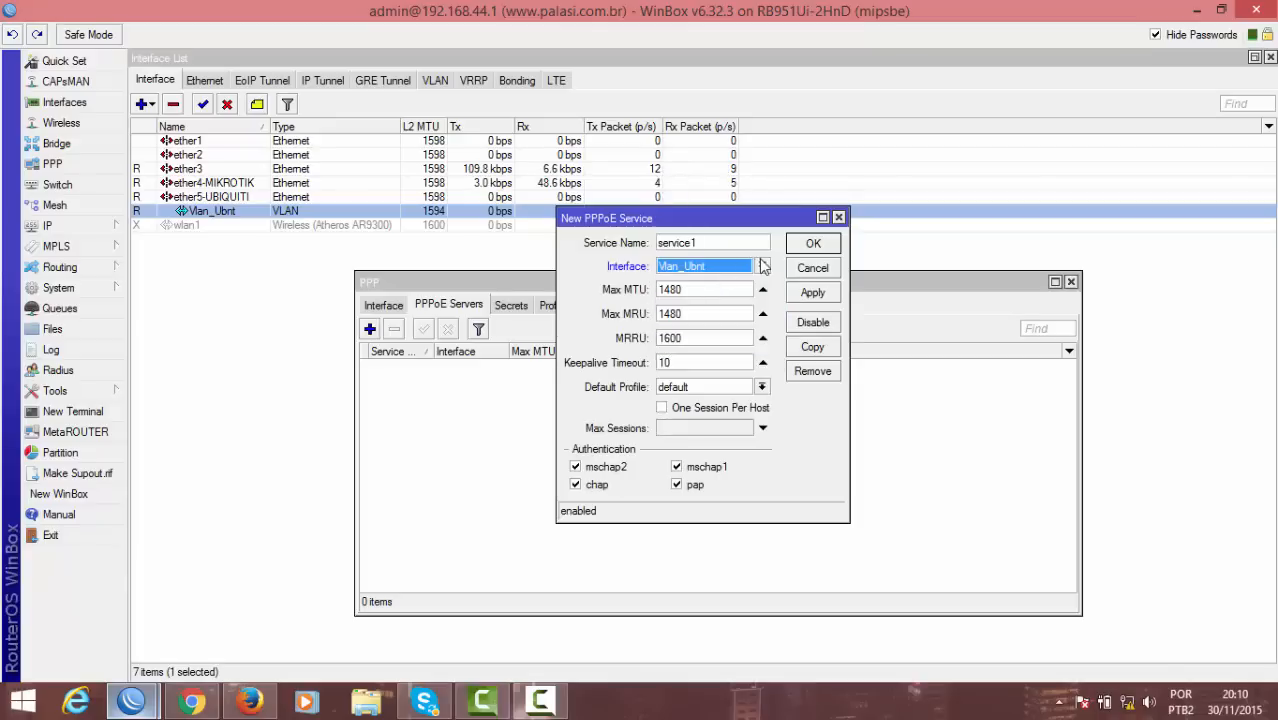
double_click(720, 242)
type("ppp")
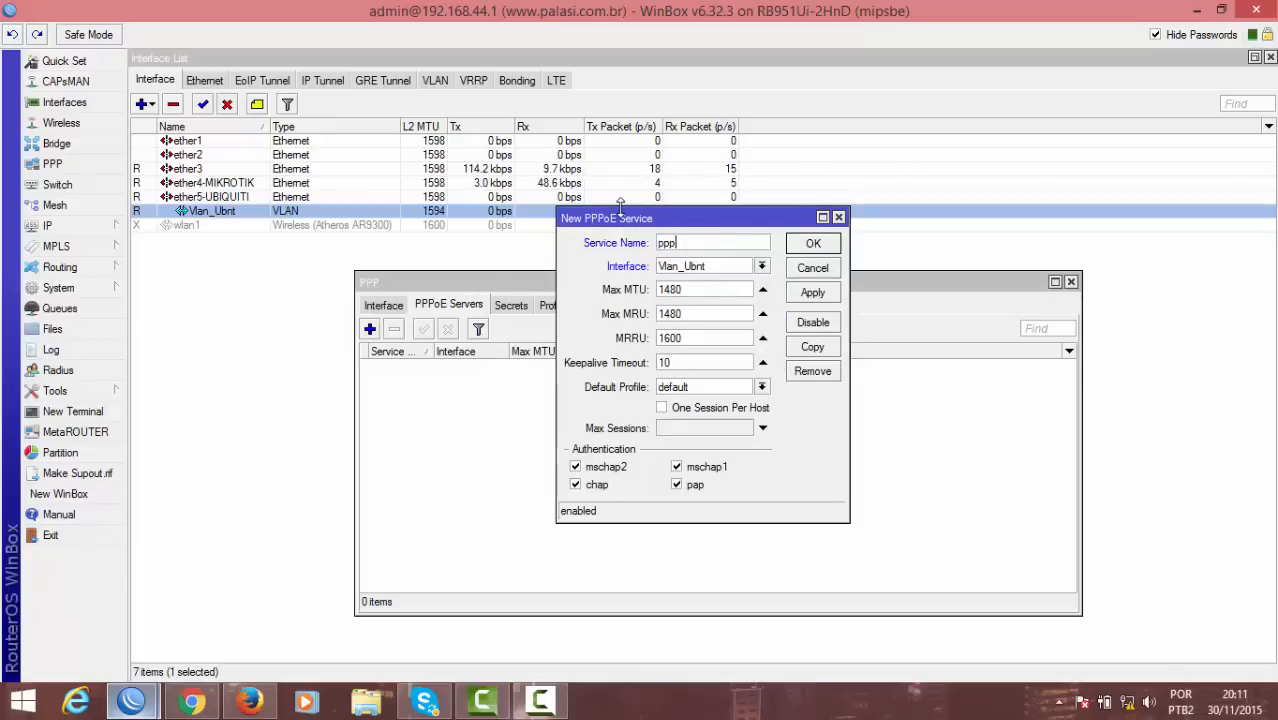
type("oe-vlan-ubnt")
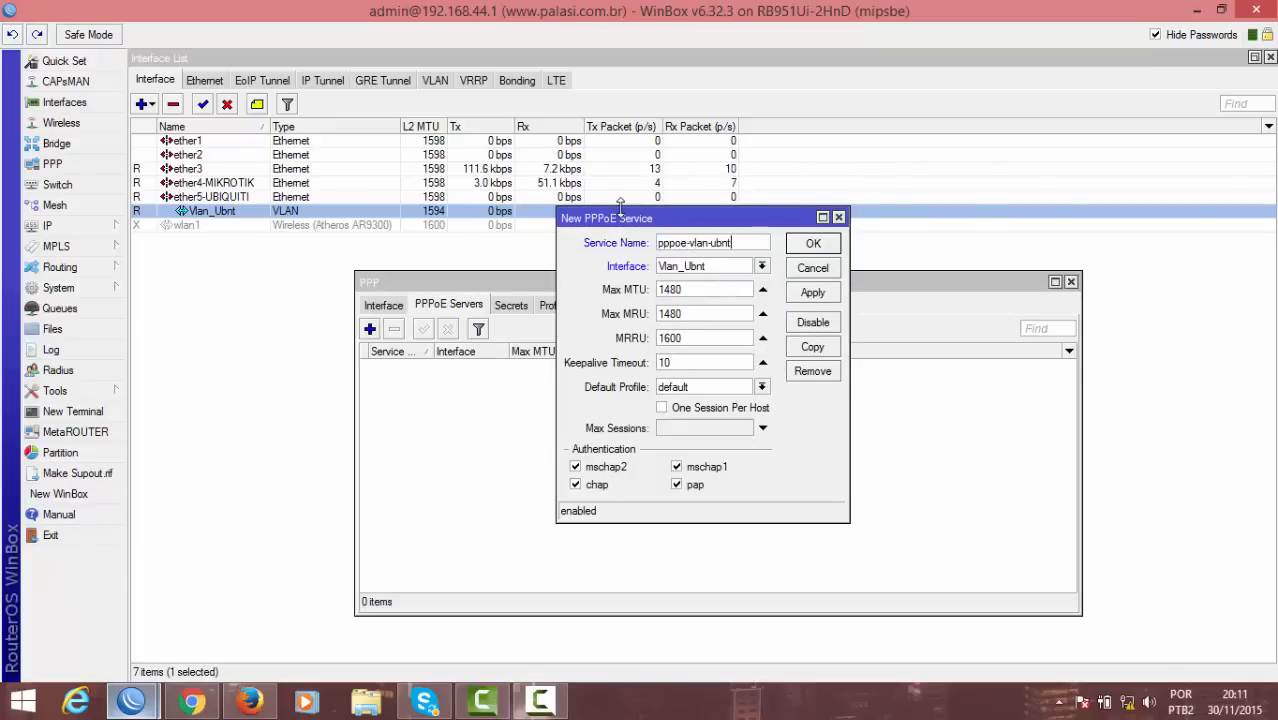
key("Return")
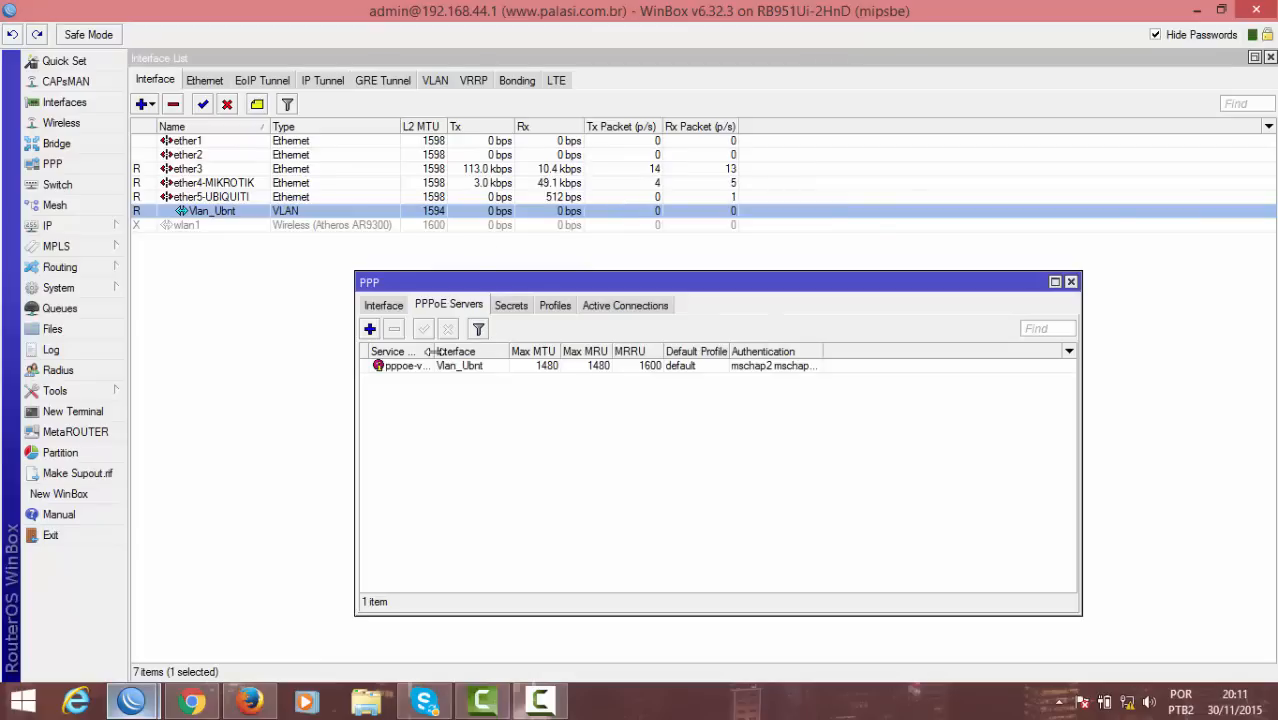
left_click_drag(433, 351, 502, 351)
Review the existing PPPoE user account in the PPP secrets
left_click(519, 309)
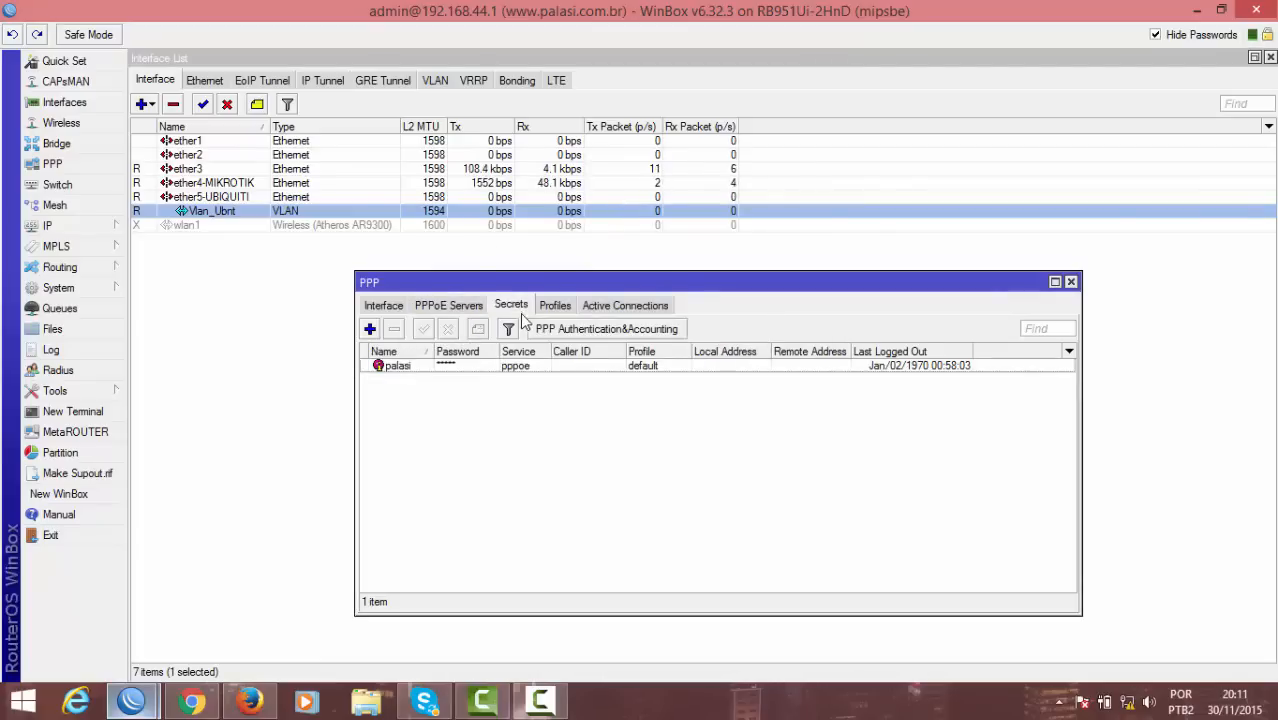
left_click(501, 368)
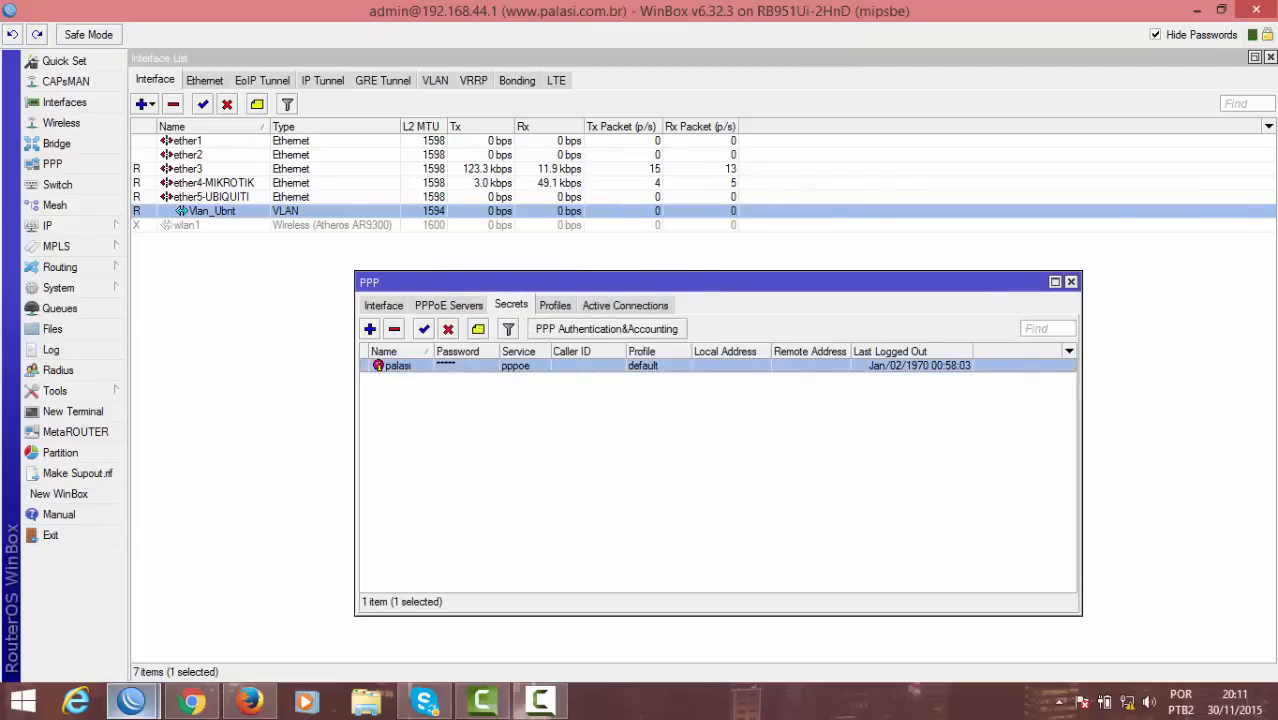
Review the PPPoE server list and the VLAN settings of the Vlan_Ubnt interface
left_click(452, 306)
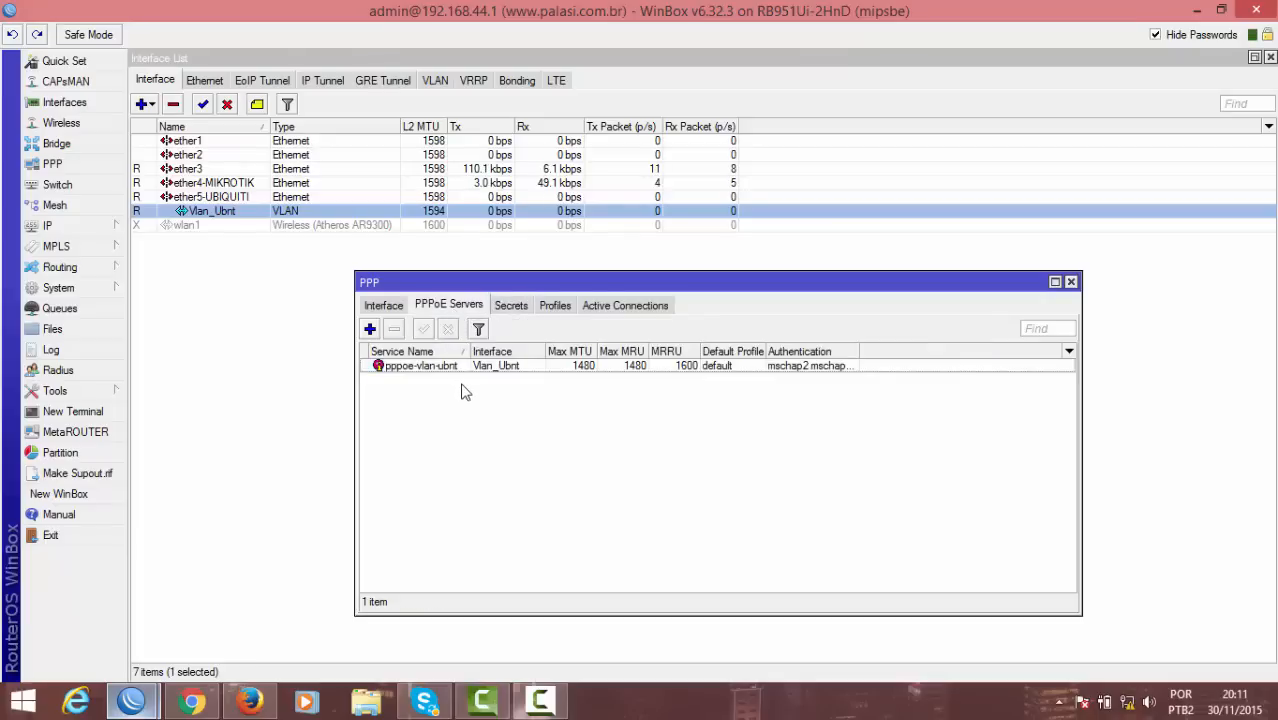
left_click(268, 183)
left_click(282, 285)
left_click(268, 185)
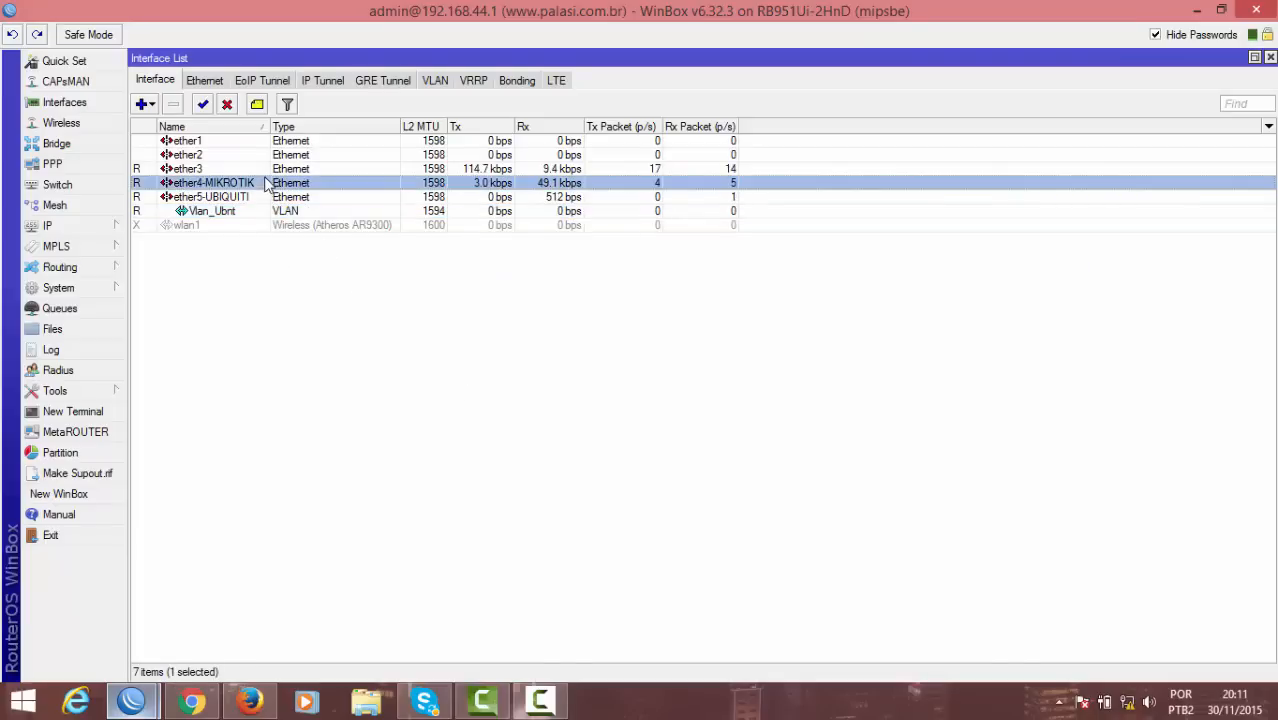
left_click(445, 81)
double_click(238, 145)
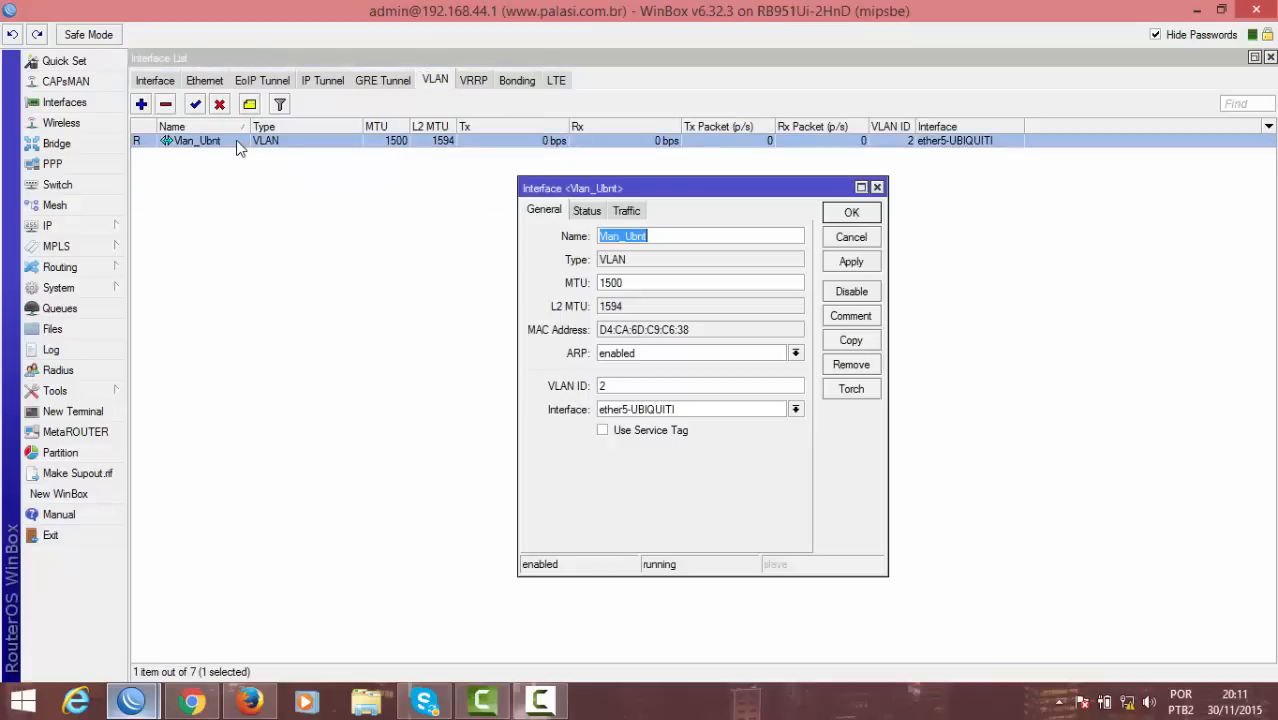
left_click(851, 237)
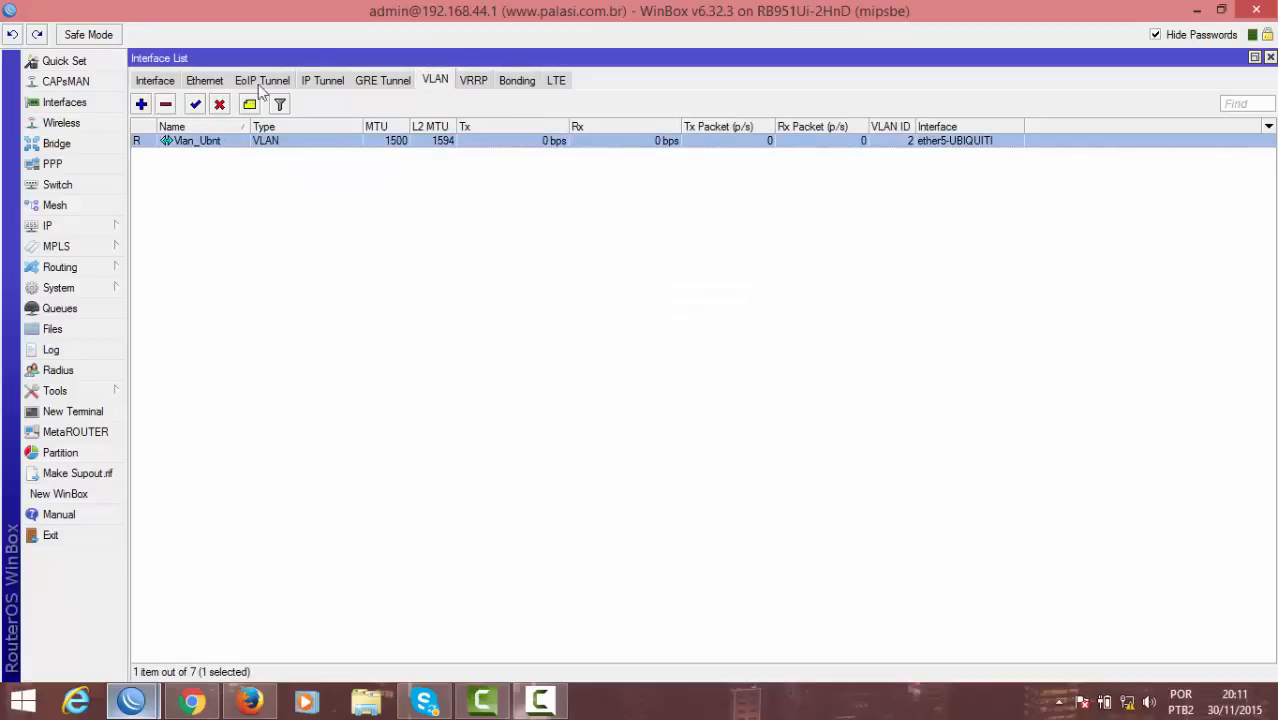
Add a VLAN interface named Vlan_Mikrotik with VLAN ID 3 on ether4-MIKROTIK
left_click(141, 104)
type("Vlan_Mikrotik")
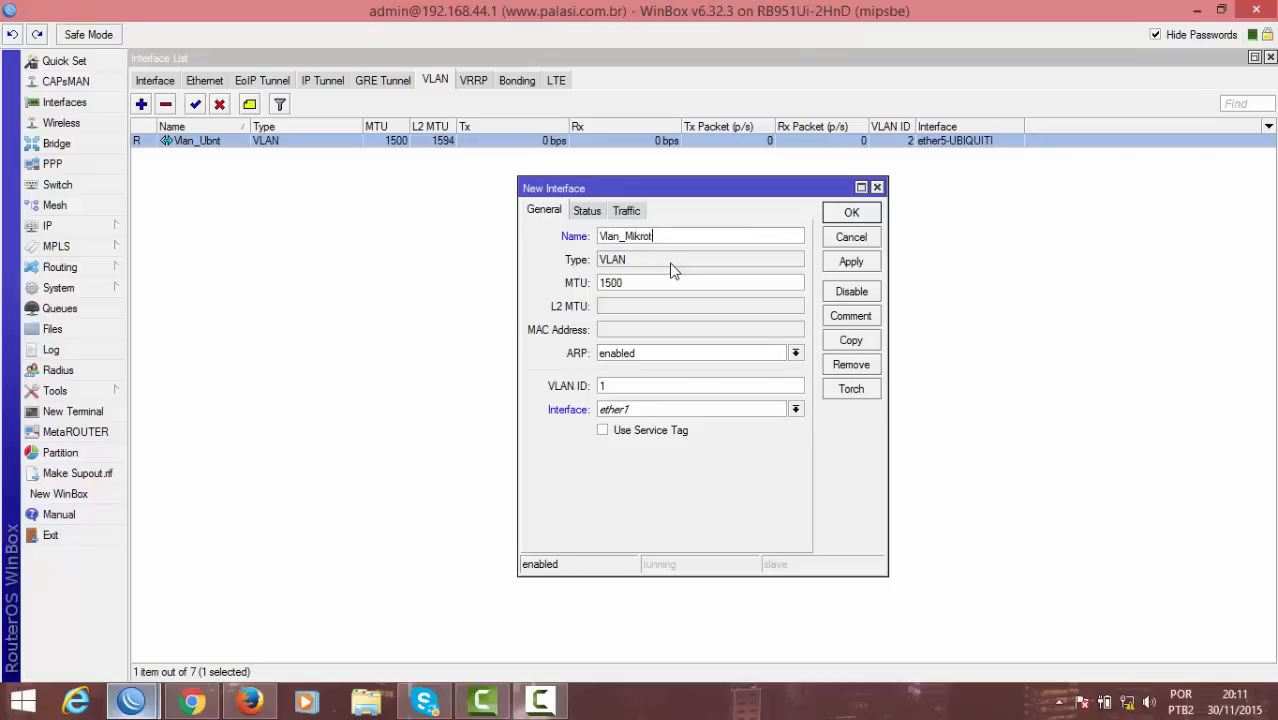
type("3")
left_click(648, 409)
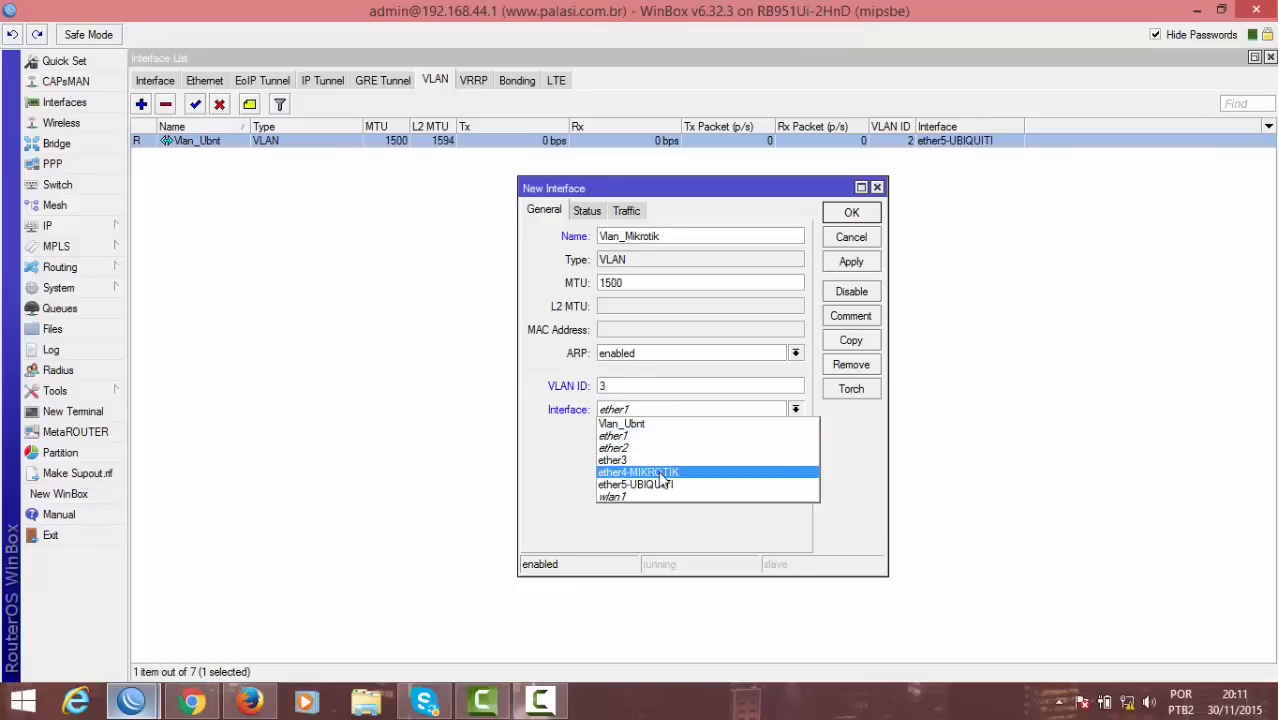
left_click(662, 471)
left_click(852, 213)
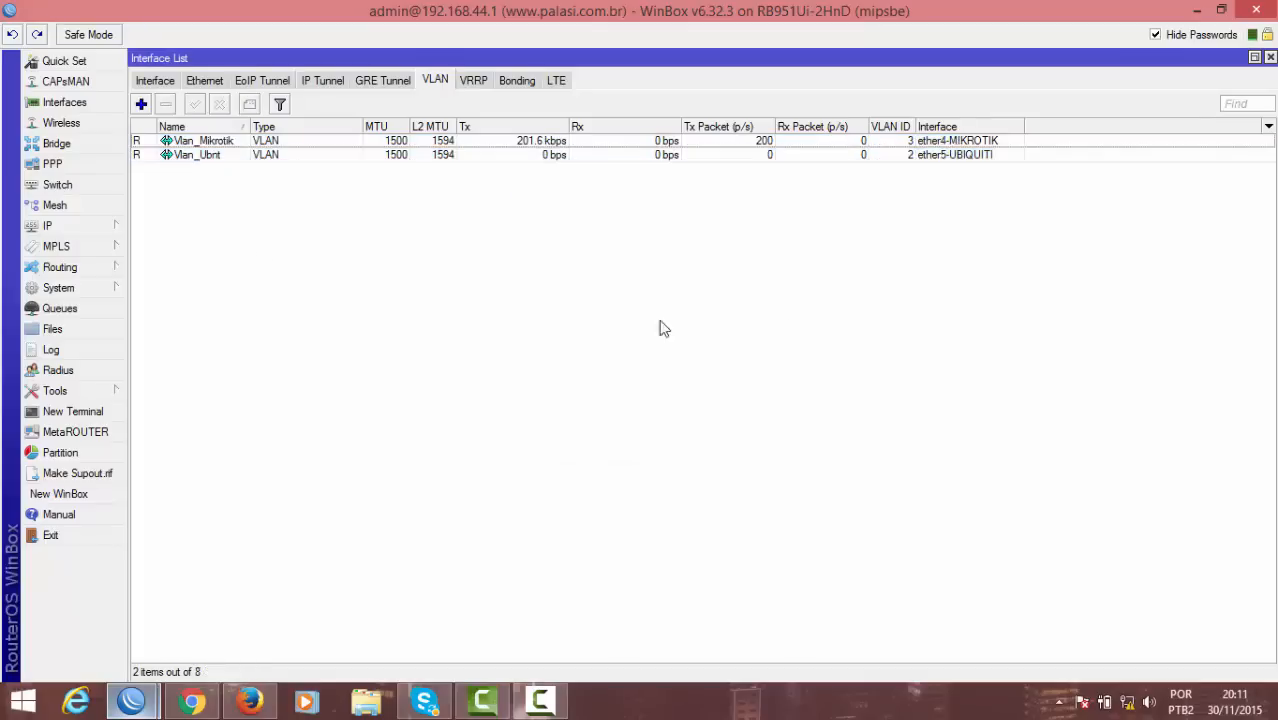
Duplicate the pppoe-vlan-ubnt PPPoE server under the service name pppoe-vlan-mikrotik
left_click(54, 164)
double_click(428, 366)
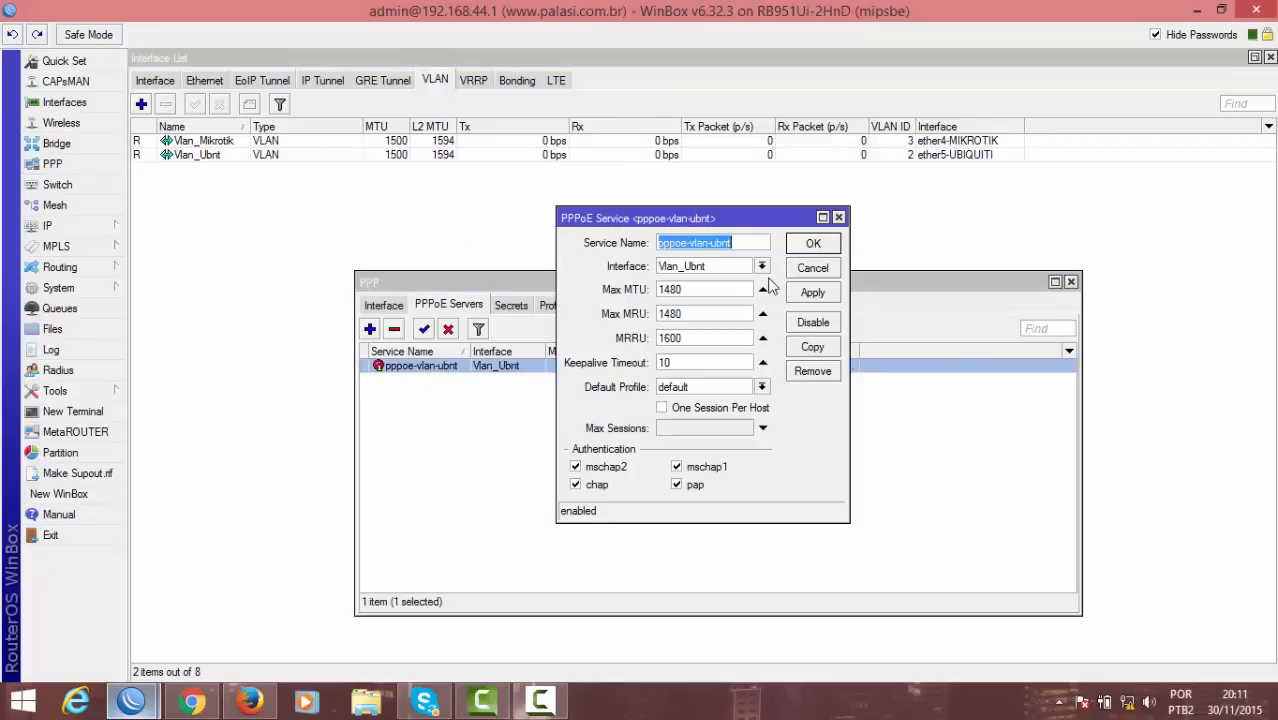
left_click(812, 347)
type("pppoe-vlan-ubnt")
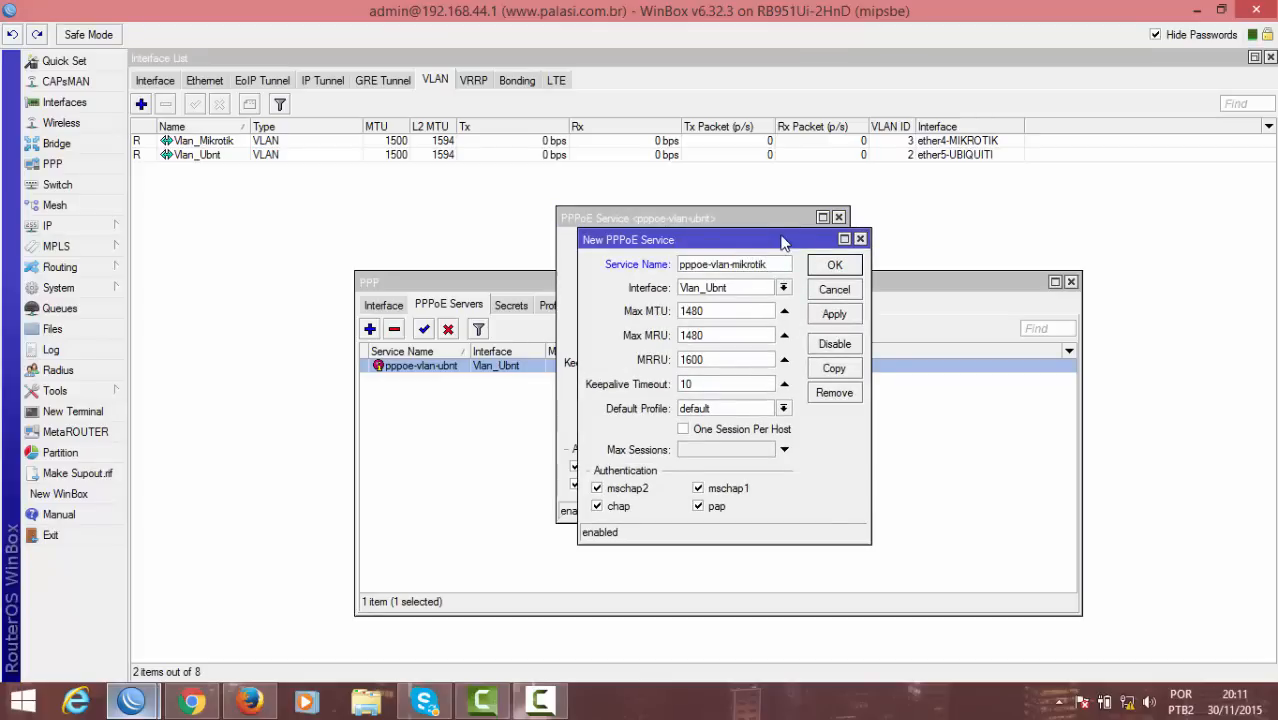
left_click(826, 266)
left_click(812, 243)
left_click(685, 442)
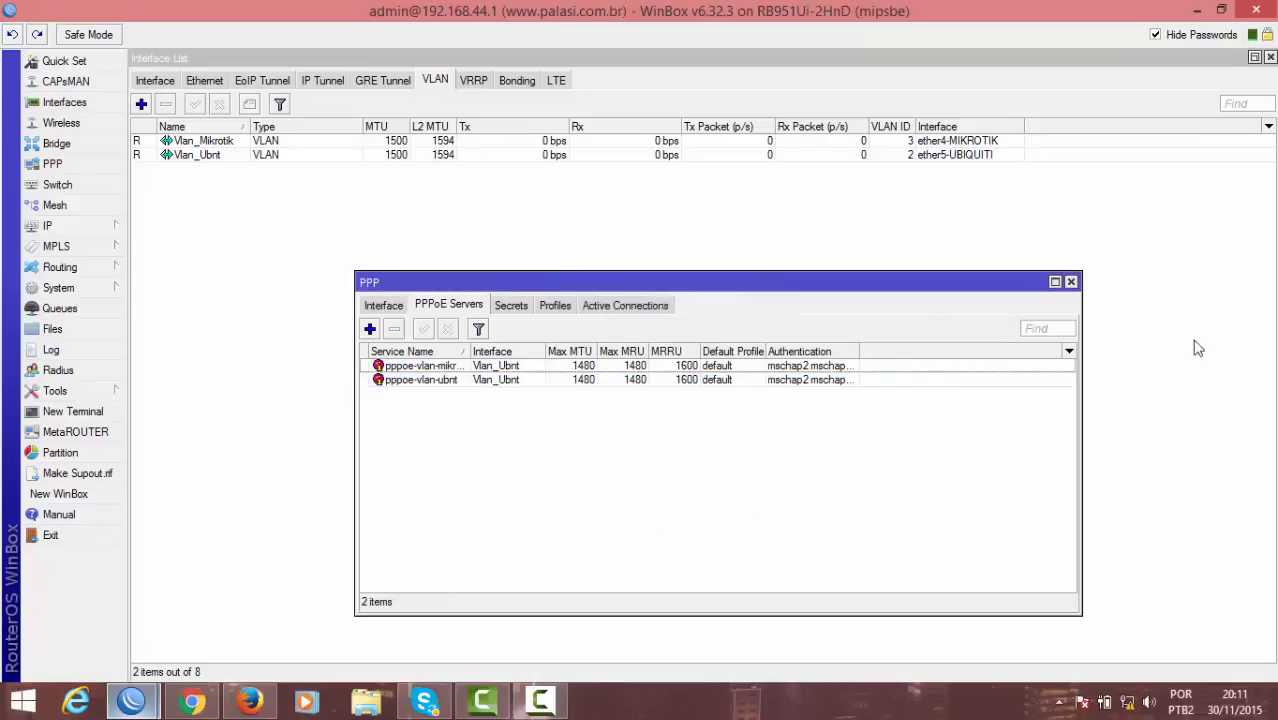
Set the pppoe-vlan-mikrotik server's interface to Vlan_Mikrotik and close the PPP window
double_click(530, 367)
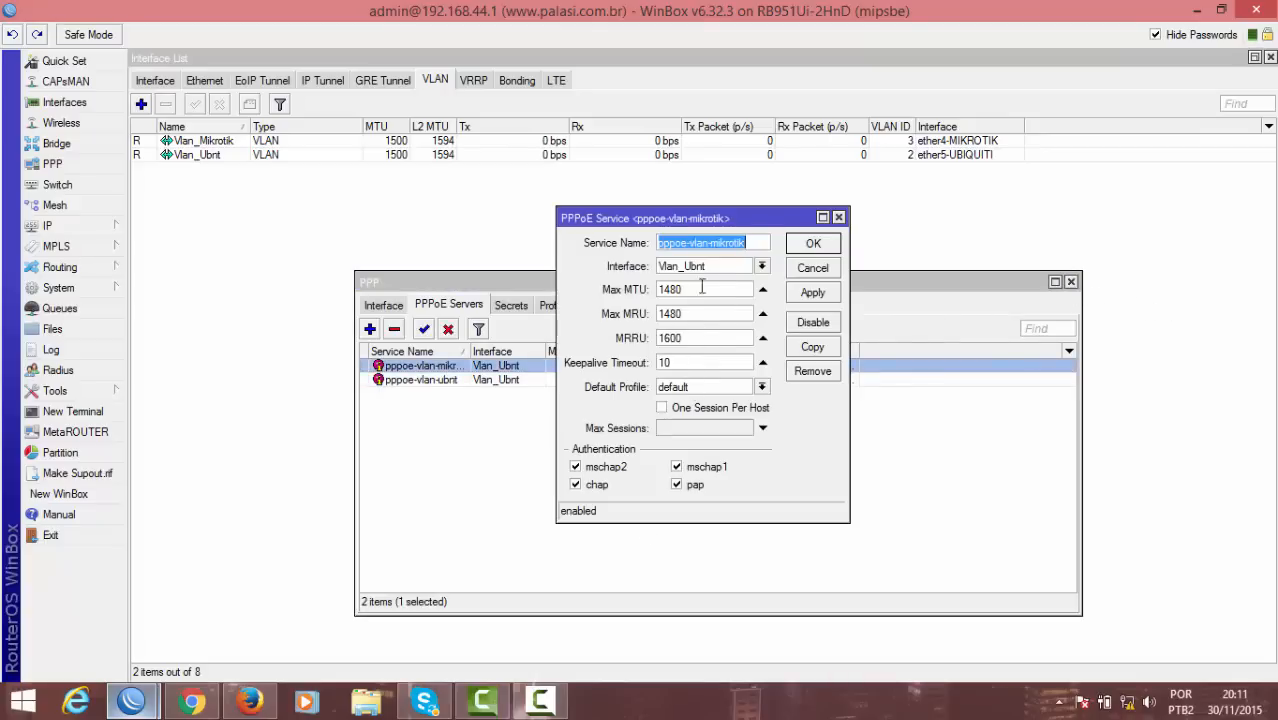
left_click(706, 266)
left_click(706, 285)
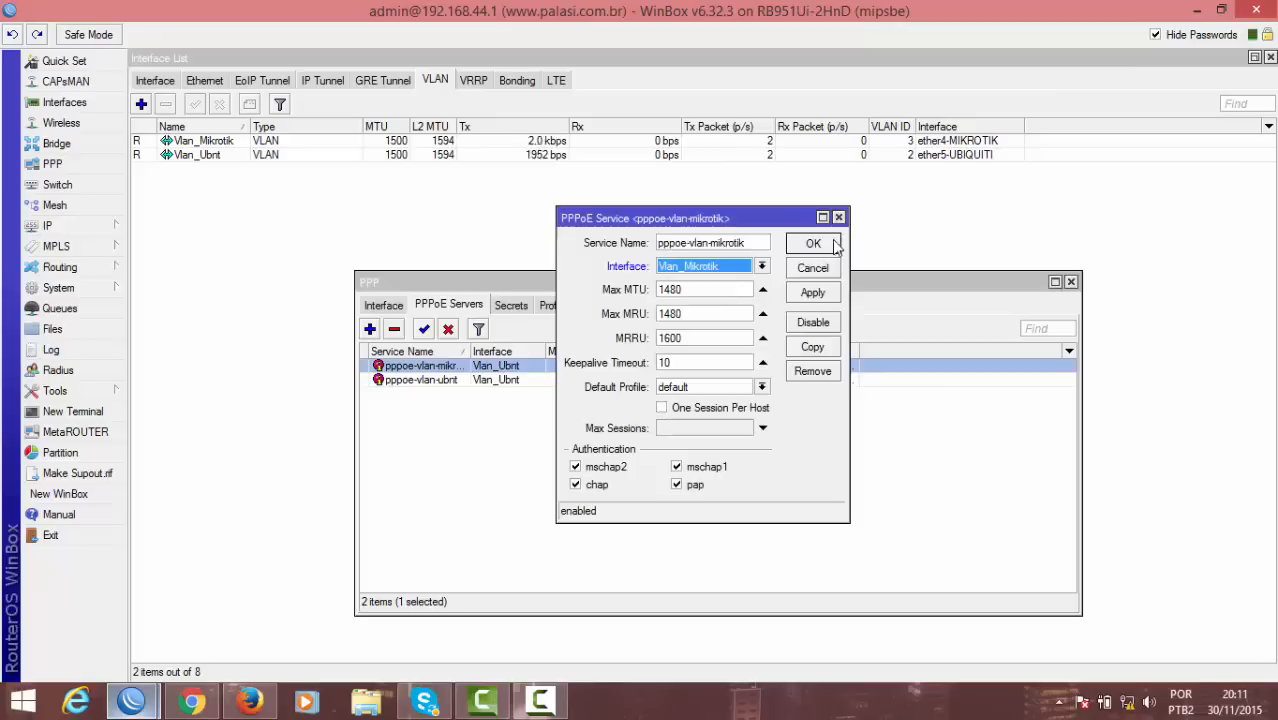
left_click(830, 244)
left_click(946, 463)
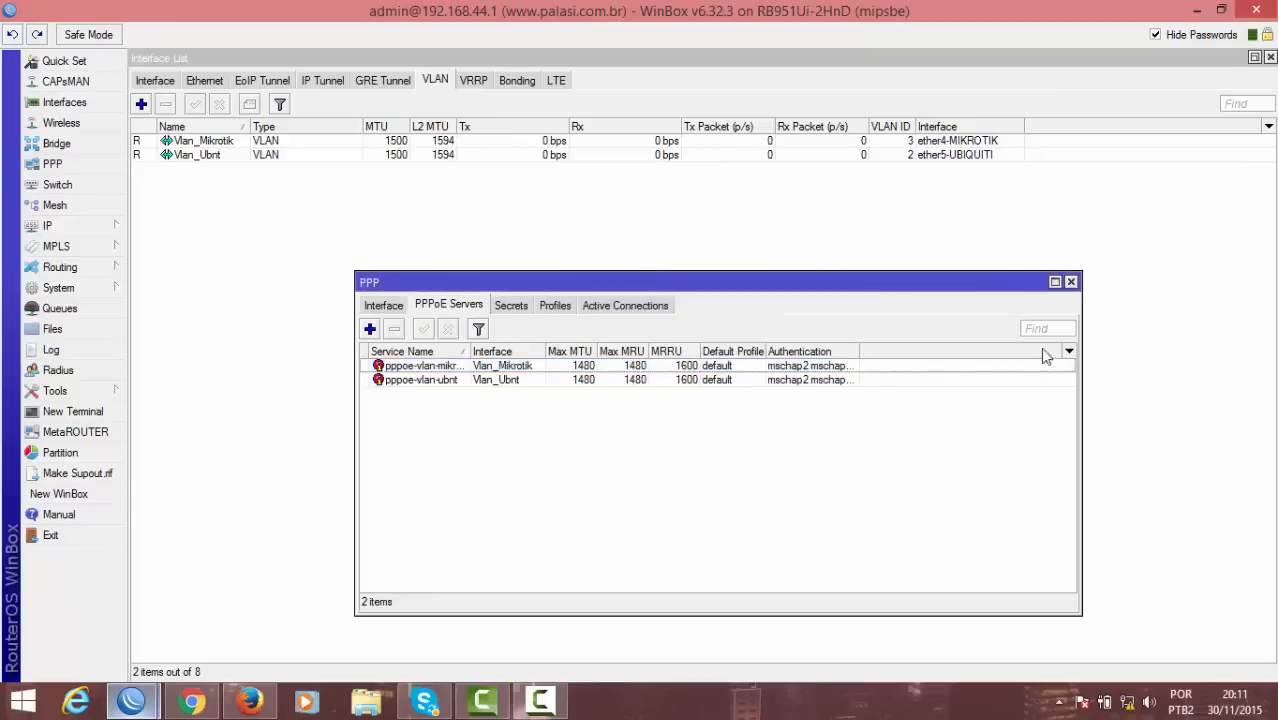
left_click(1070, 281)
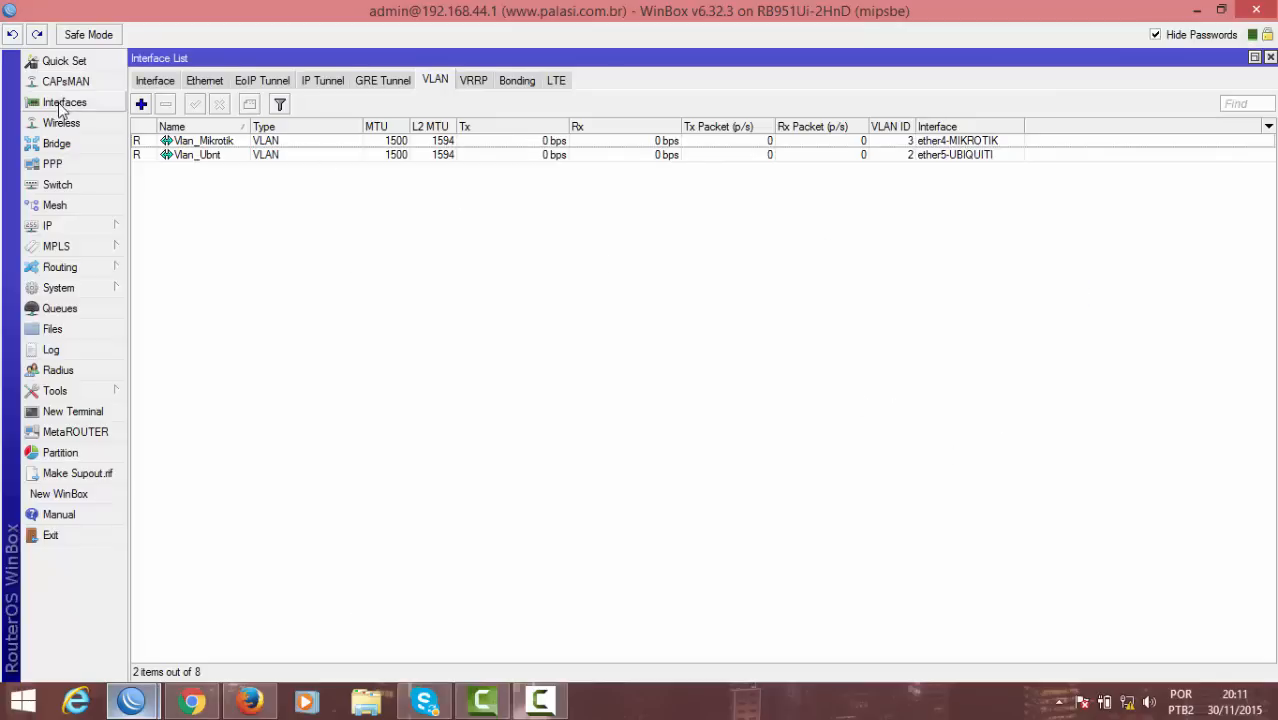
Show the full interface list with both VLANs and widen its Name column
left_click(166, 86)
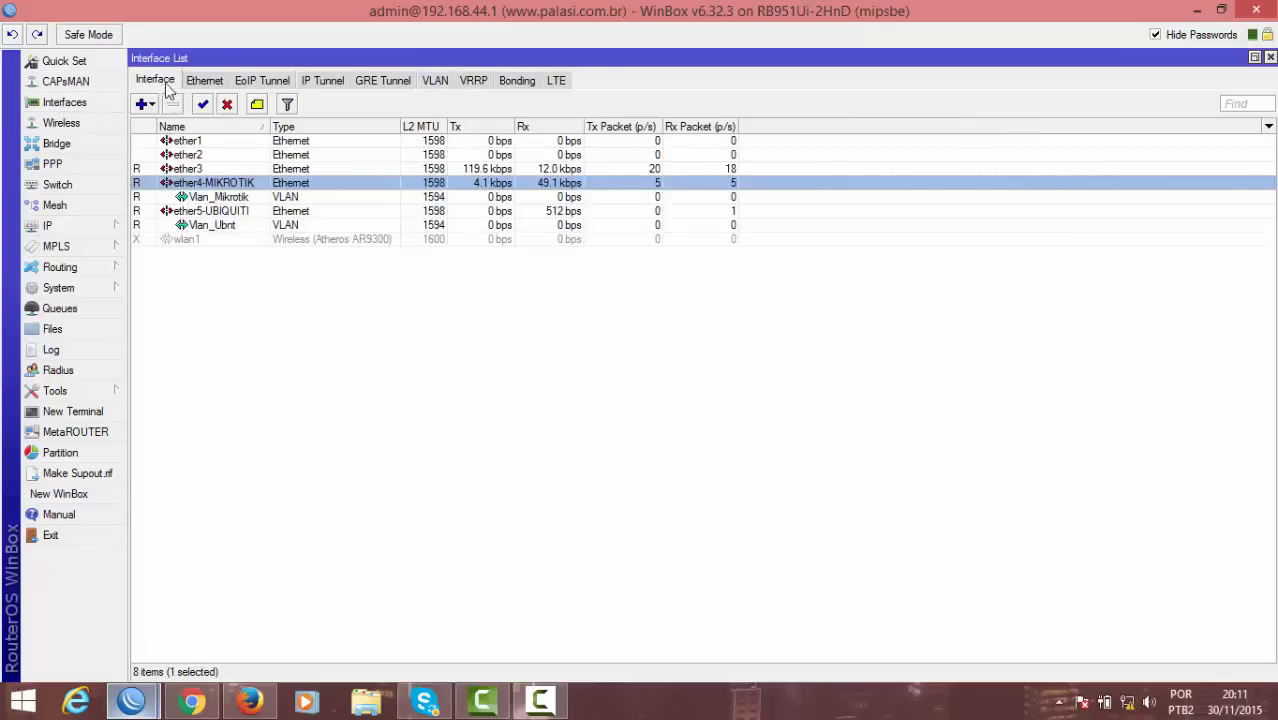
left_click(277, 292)
left_click_drag(270, 126, 313, 125)
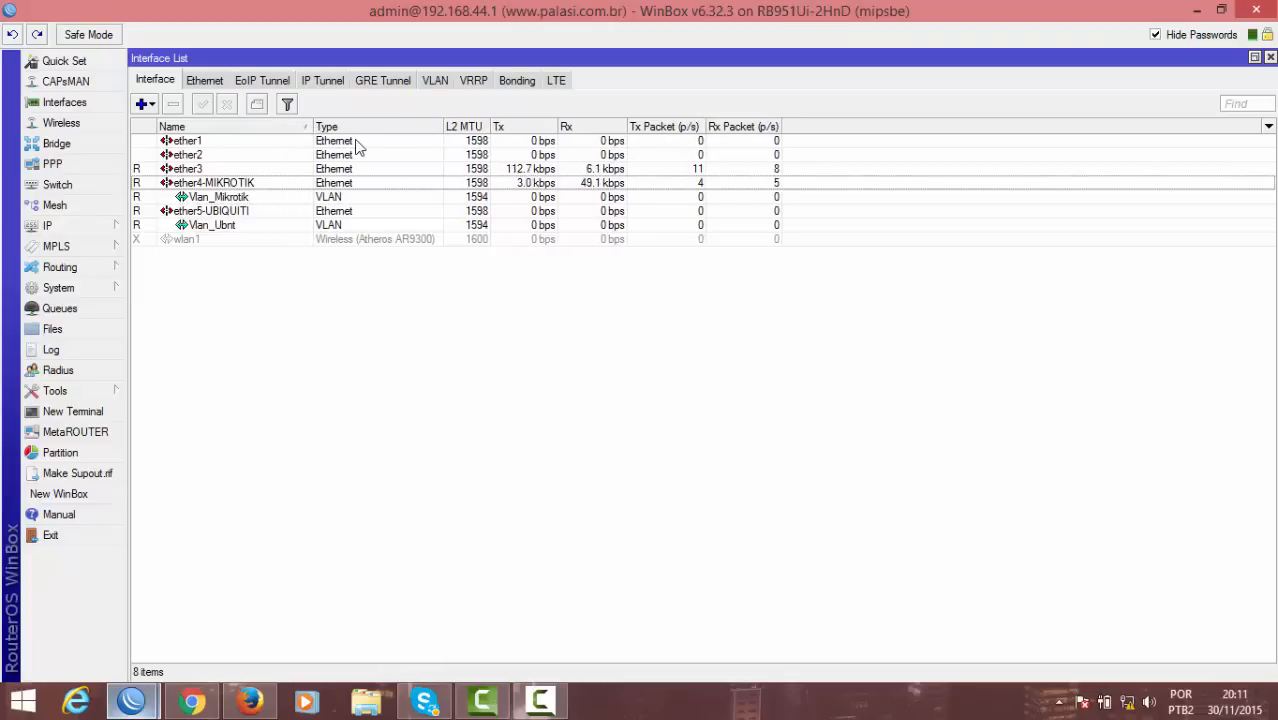
Switch to the WinBox session of router 192.168.2.2 and create a bridge named portas
mouse_move(131, 700)
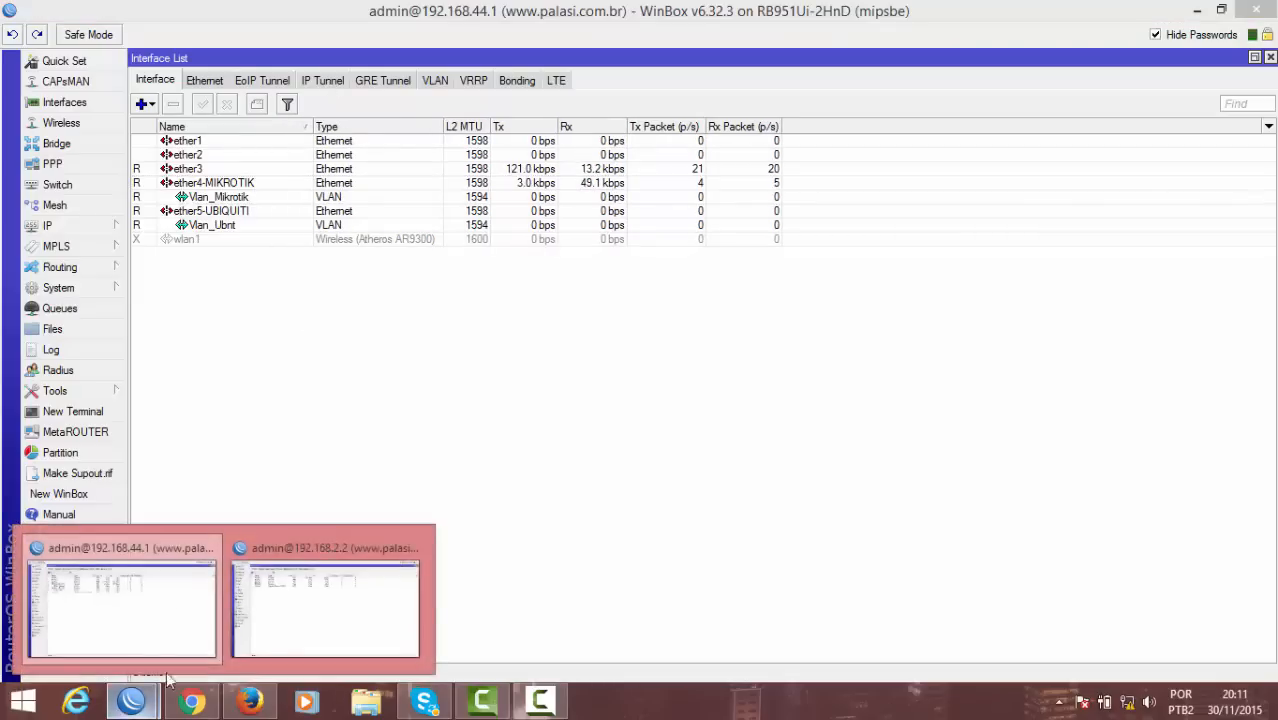
left_click(368, 580)
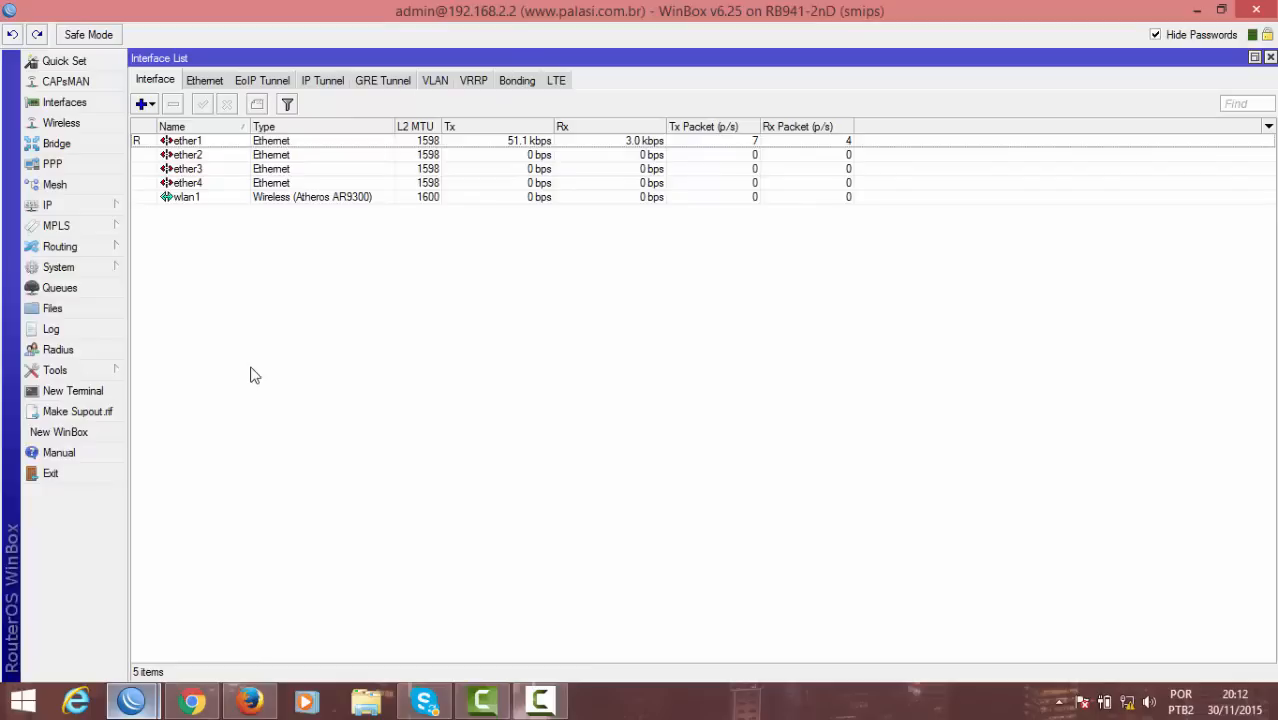
left_click(100, 147)
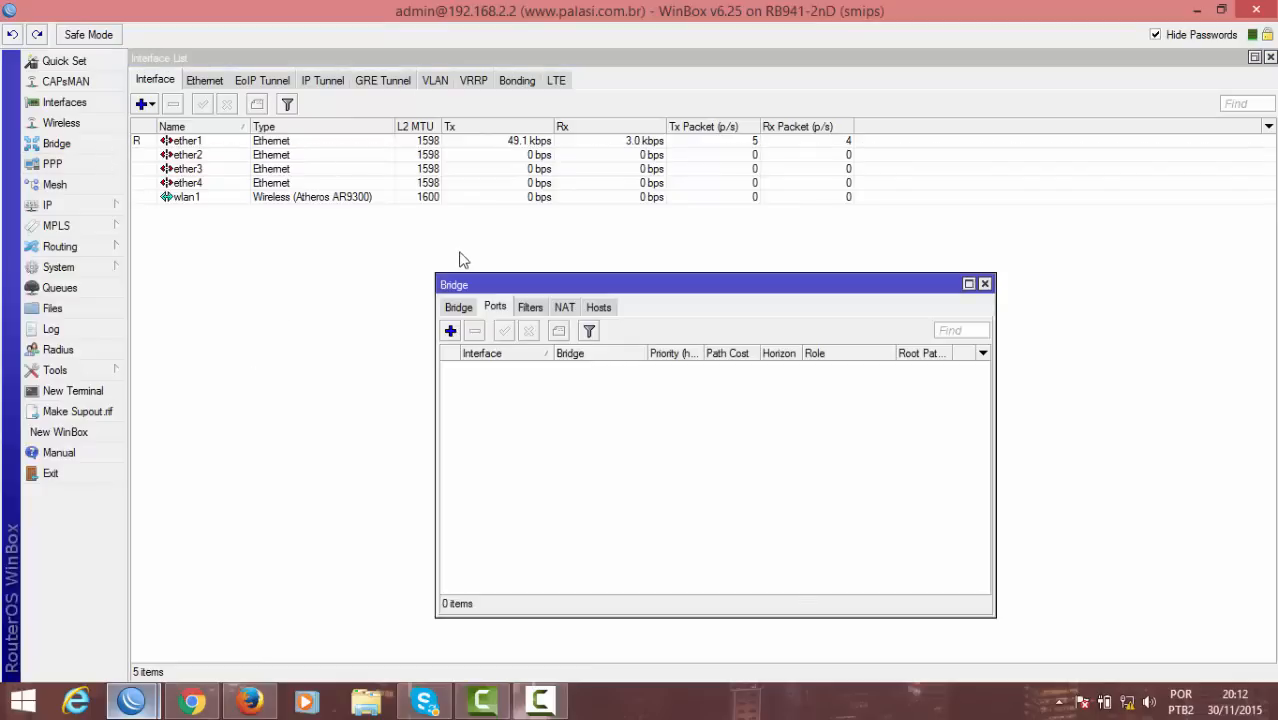
left_click(462, 308)
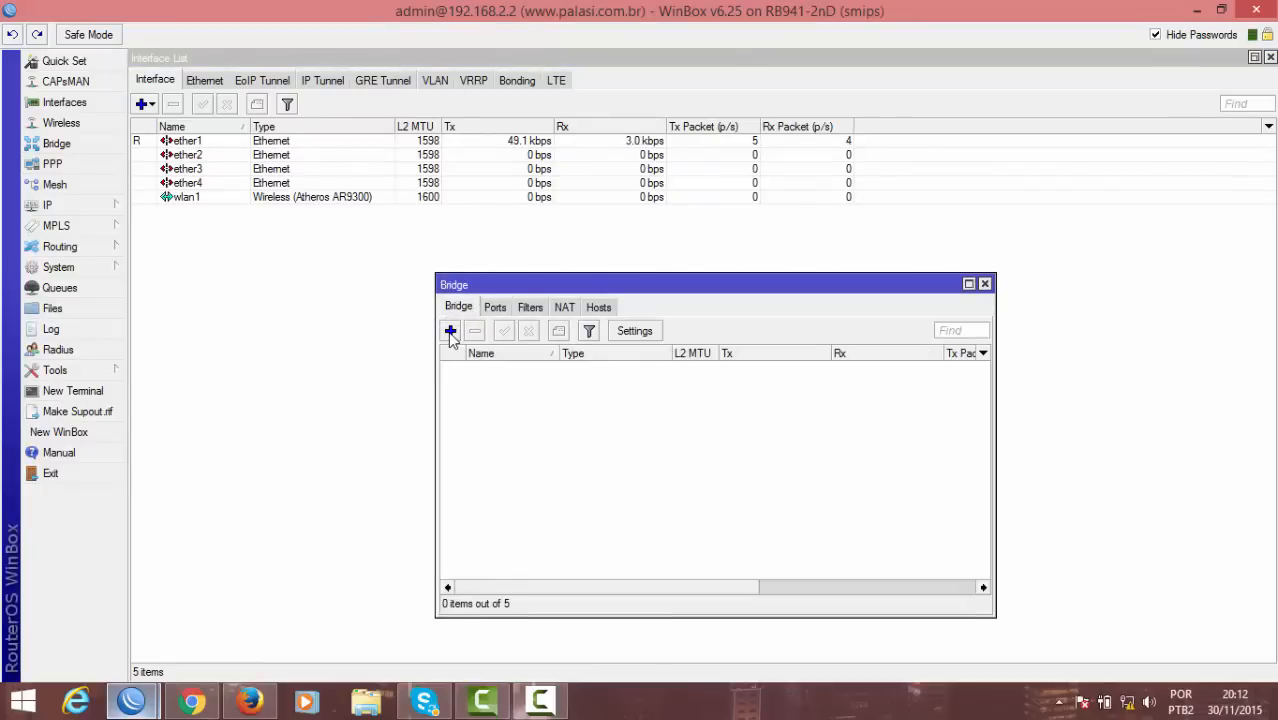
left_click(451, 333)
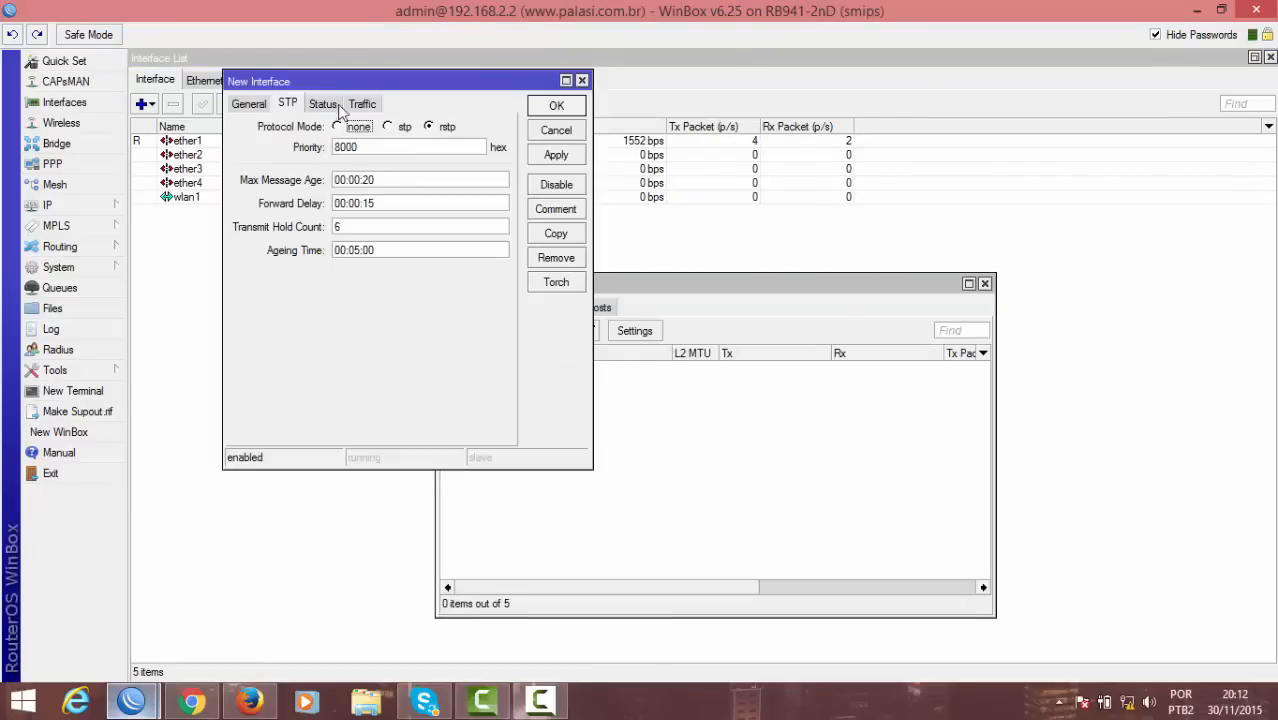
left_click(249, 106)
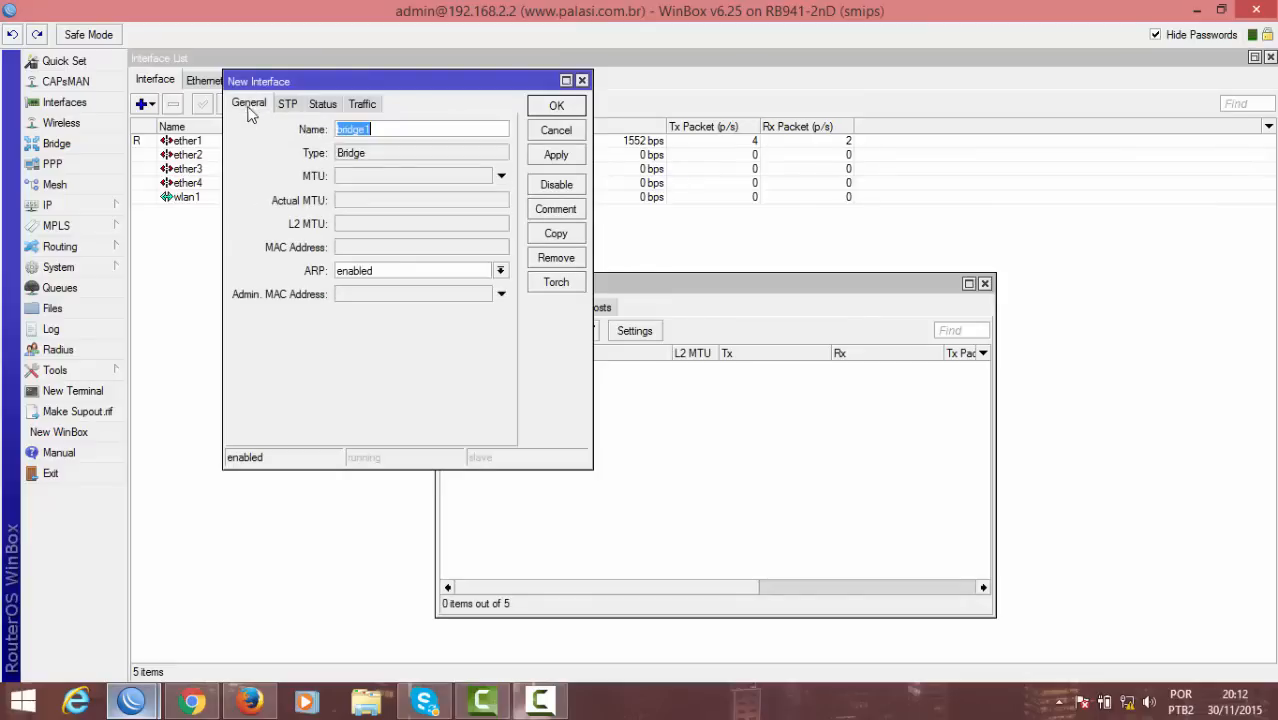
type("portas")
key("Return")
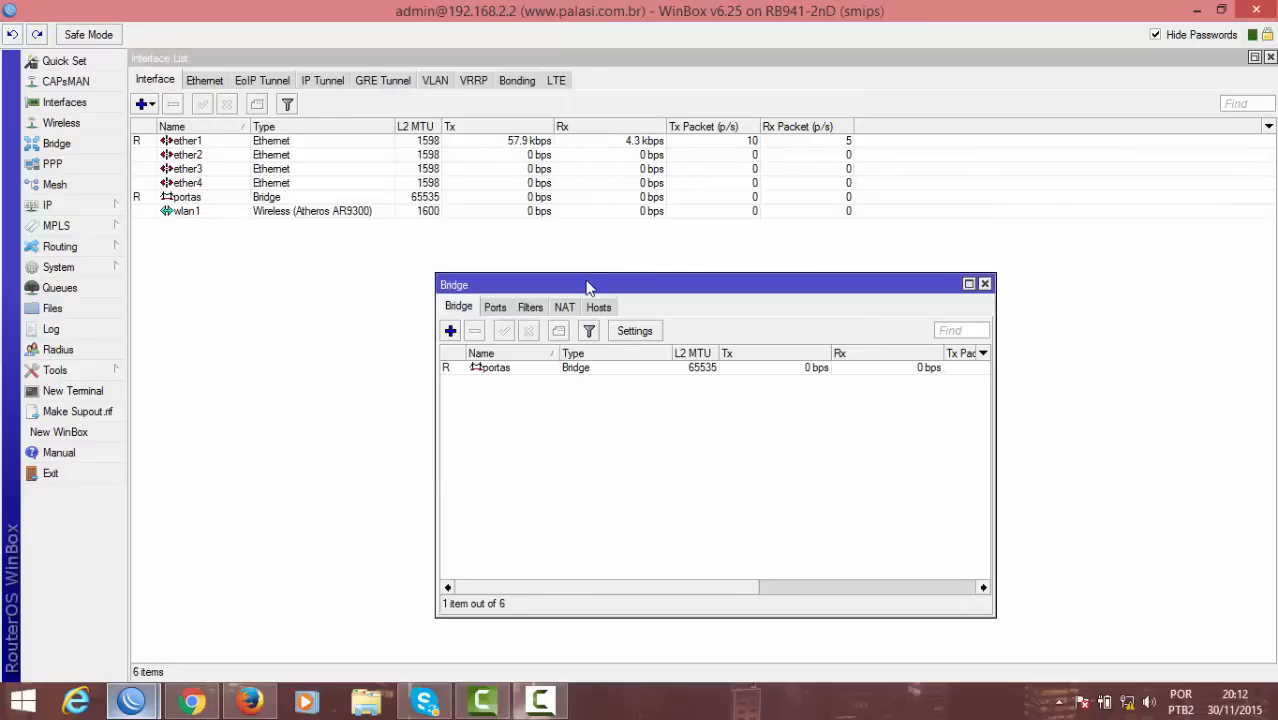
Open the portas bridge's settings, enable its admin MAC address entry, and close the bridge list
left_click_drag(585, 281, 486, 284)
left_click_drag(895, 390, 1014, 380)
left_click(567, 370)
double_click(567, 369)
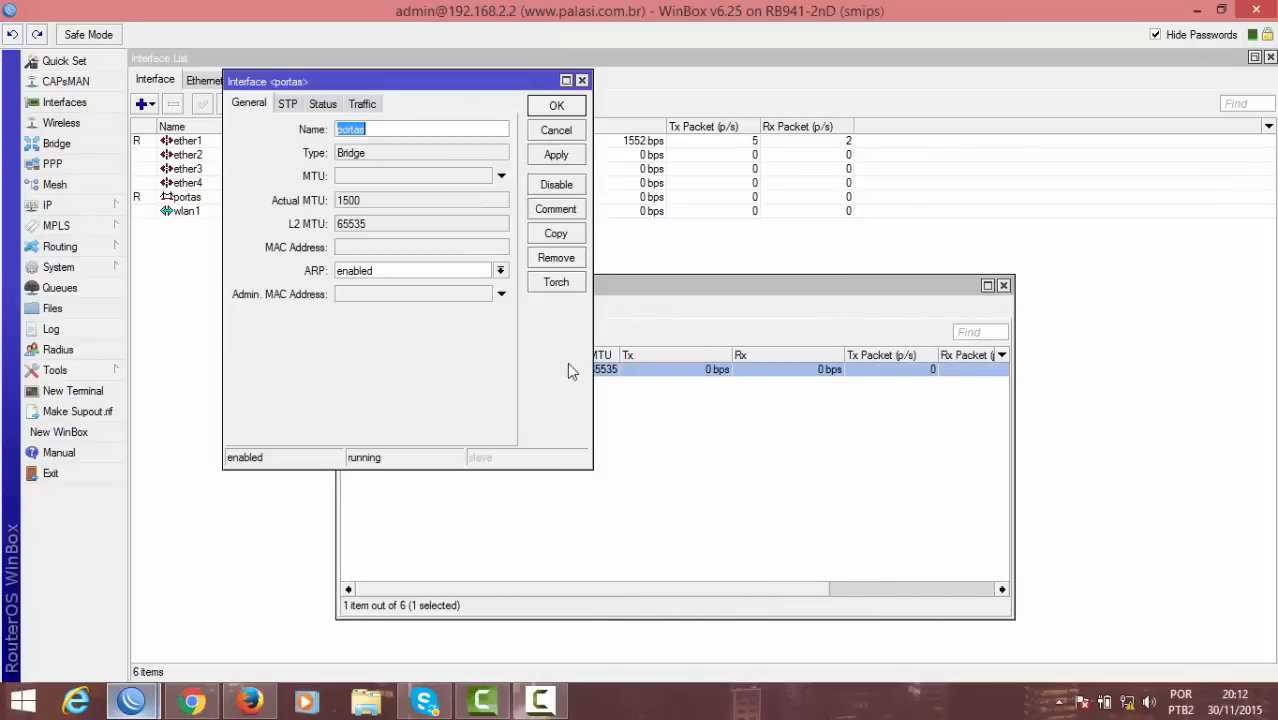
left_click(422, 295)
left_click_drag(539, 197, 858, 224)
left_click(1003, 285)
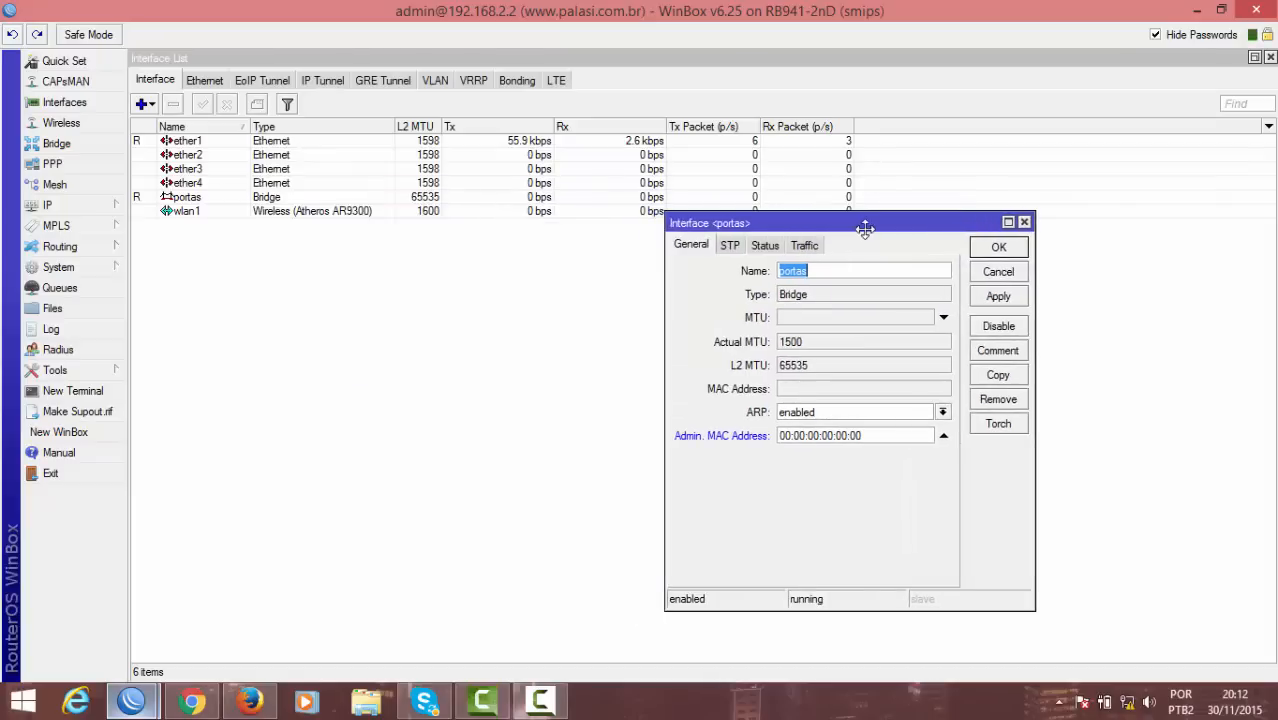
Copy ether1's MAC address, D4:CA:6D:F3:56:4D, into the portas bridge's admin MAC address and save the bridge
left_click(293, 145)
double_click(293, 145)
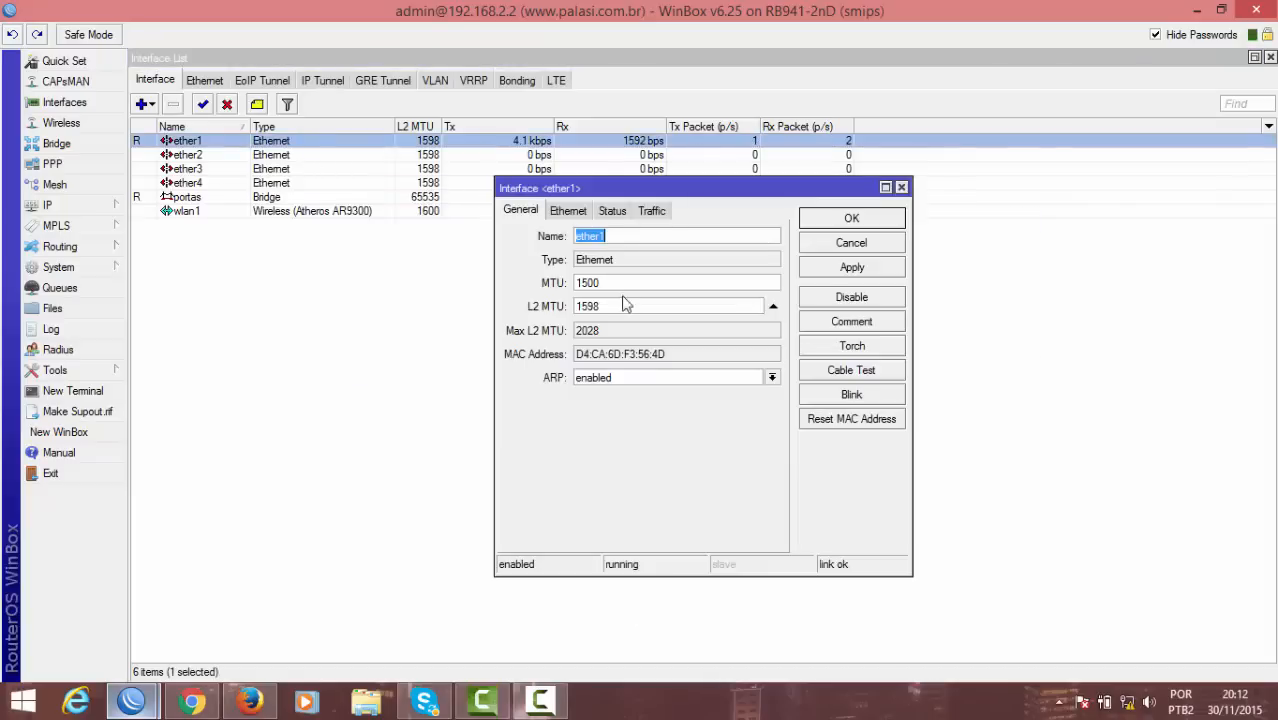
right_click(650, 356)
left_click(712, 368)
left_click(851, 218)
left_click(1254, 58)
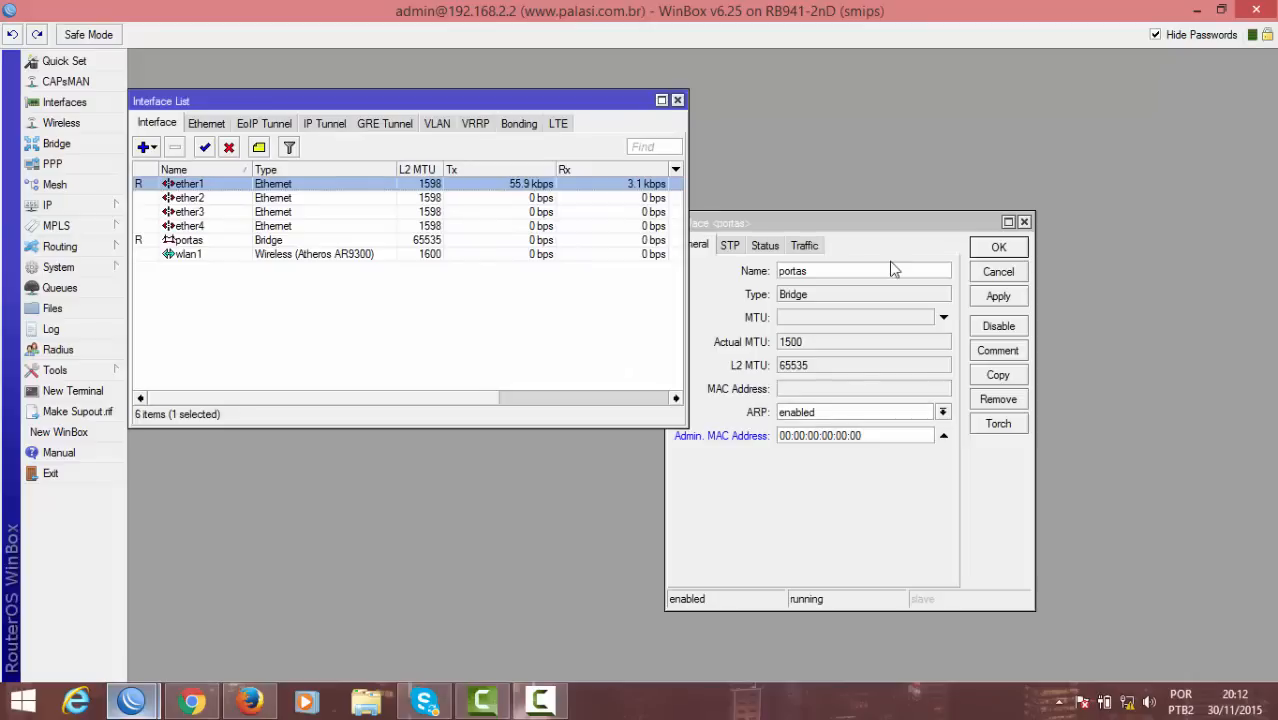
double_click(876, 436)
key("ctrl+v")
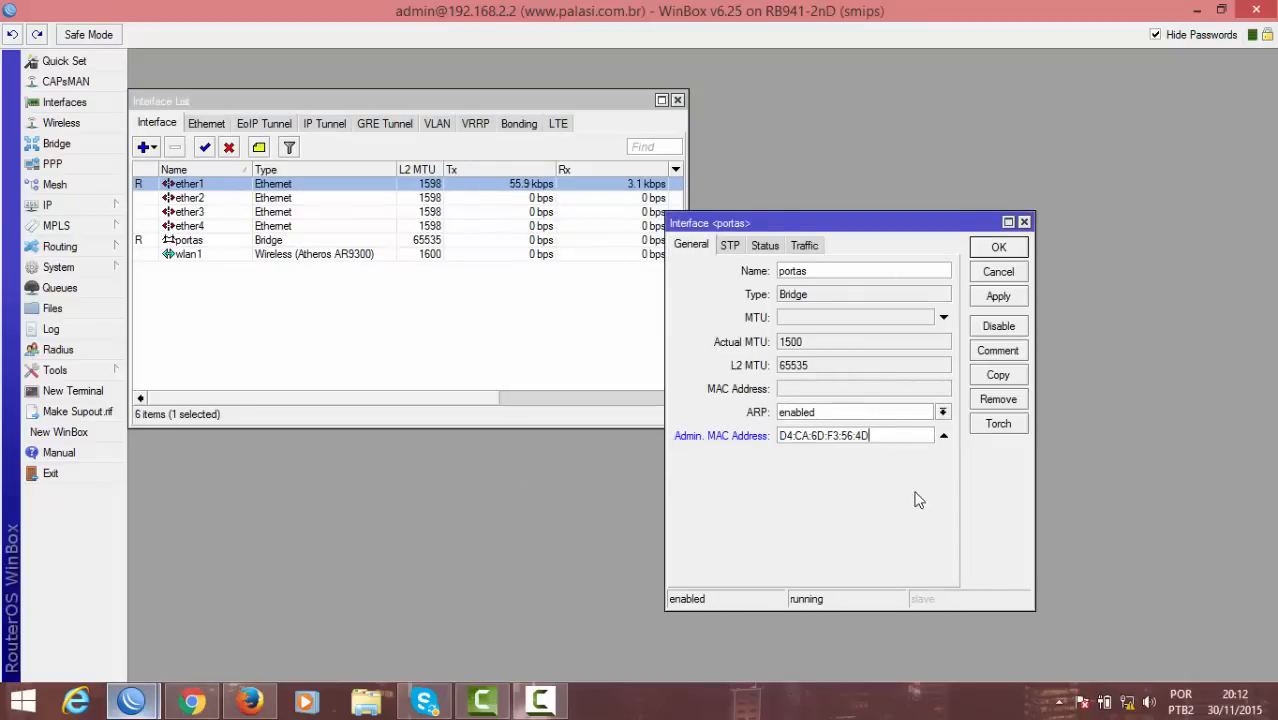
left_click_drag(870, 437, 858, 450)
key("Return")
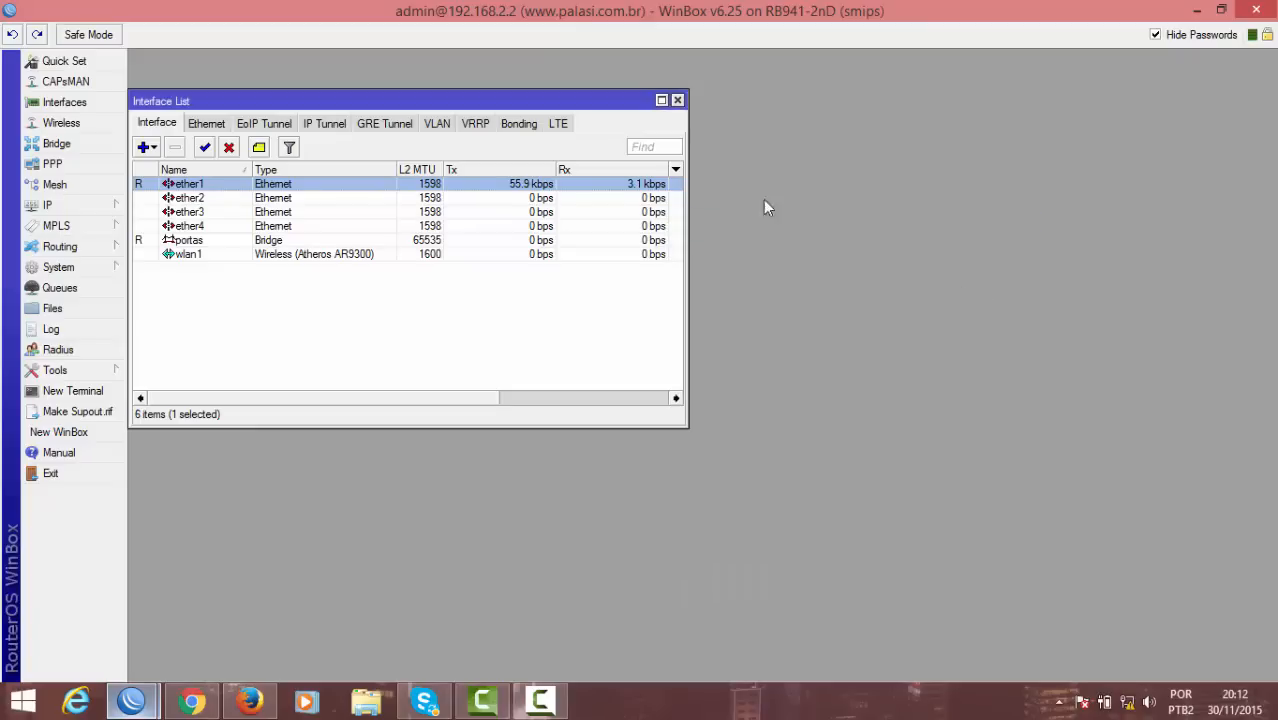
Maximize the interface list and narrow its L2 MTU, traffic and packet columns
left_click(660, 99)
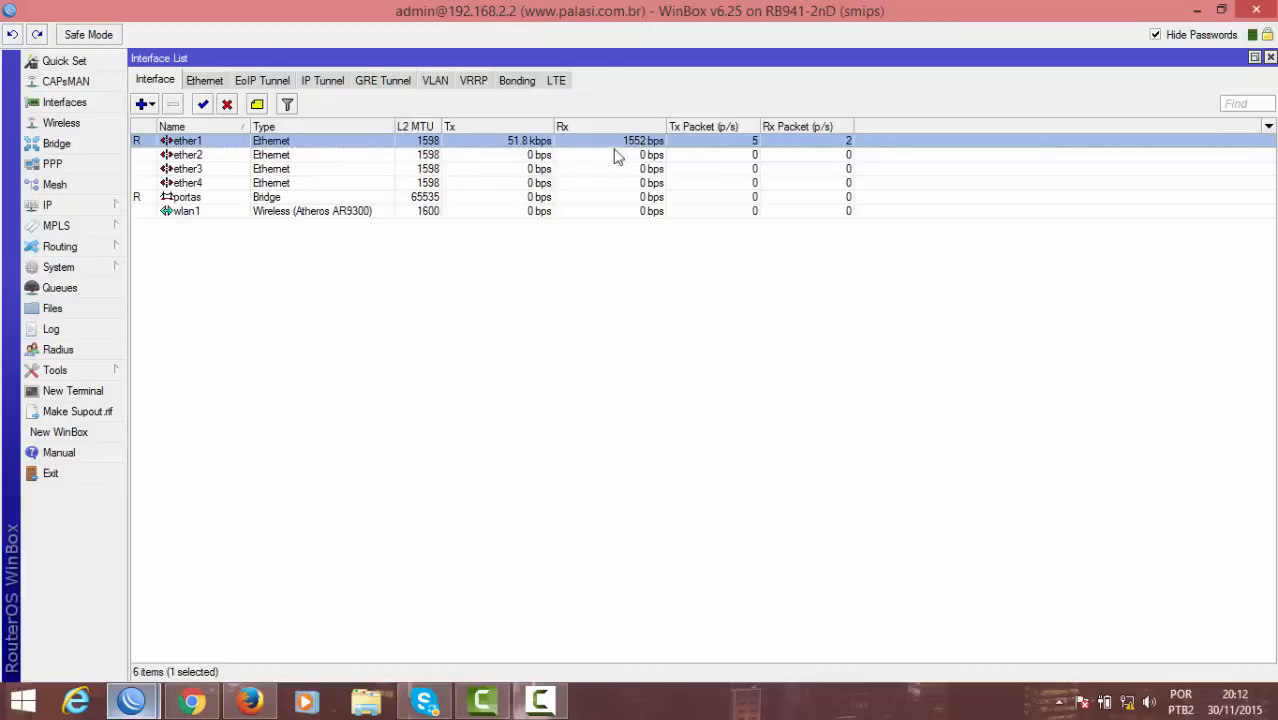
left_click_drag(394, 130, 428, 130)
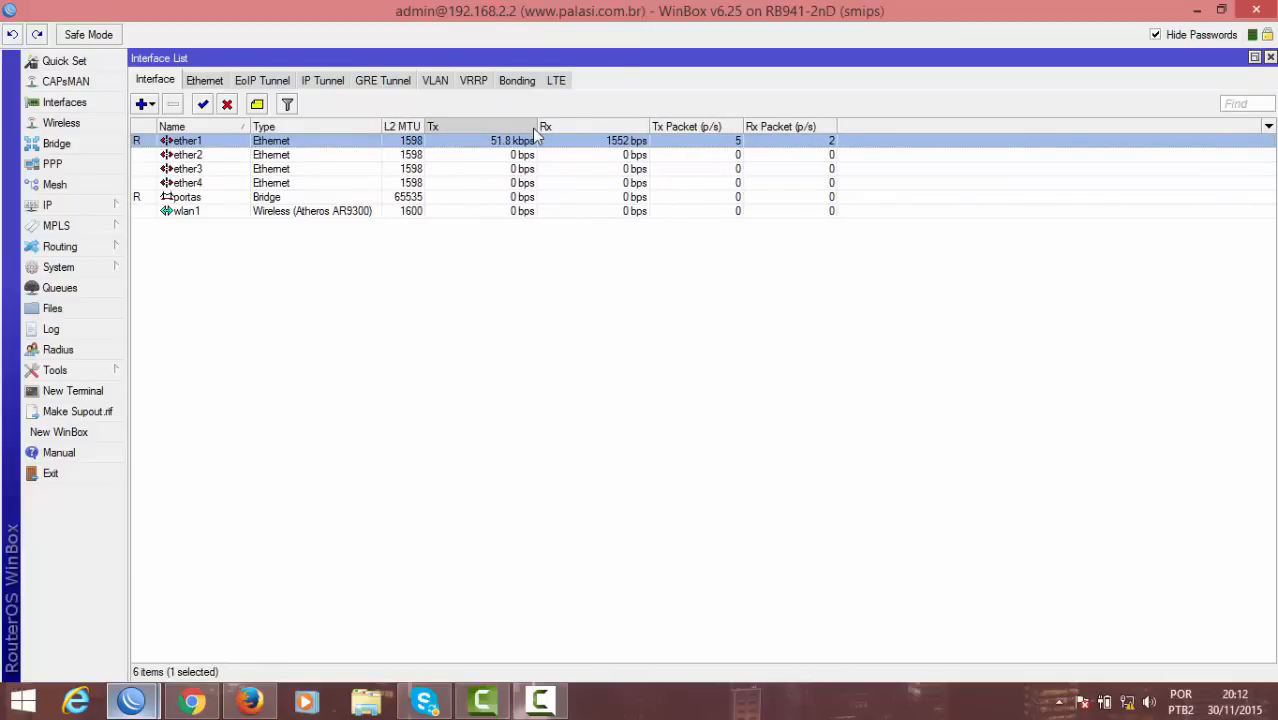
left_click_drag(540, 130, 492, 130)
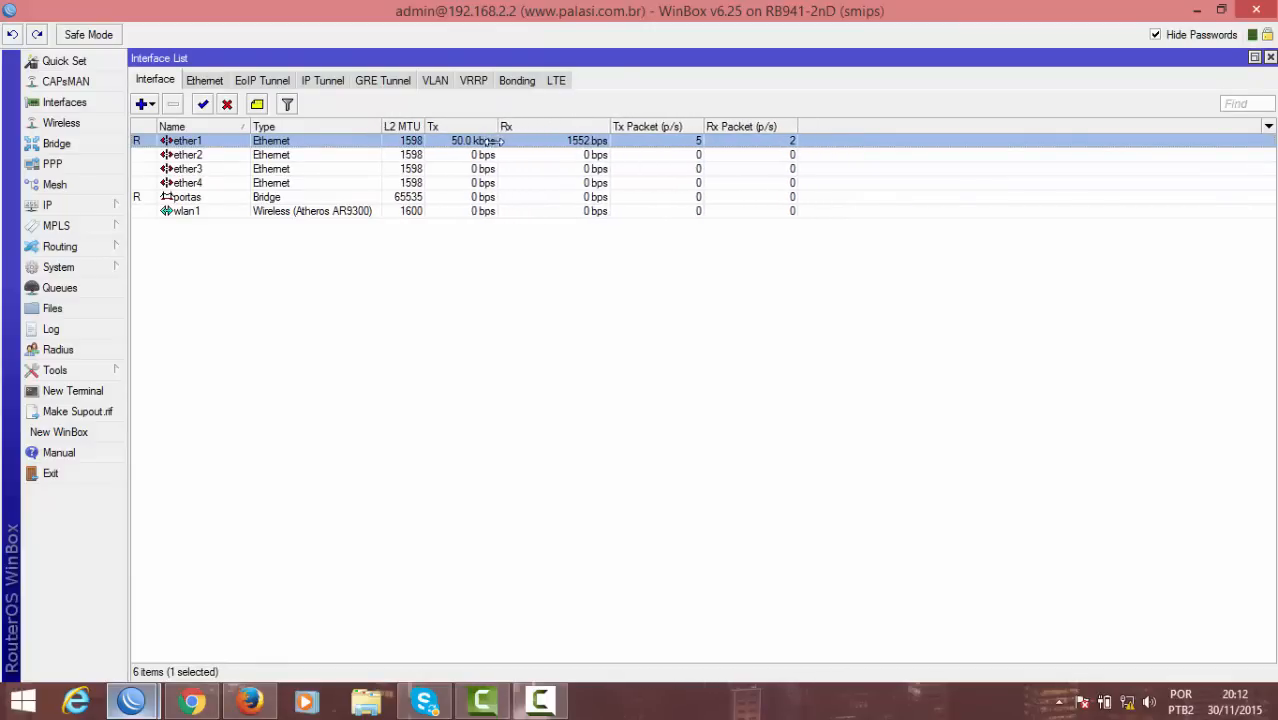
left_click_drag(603, 130, 554, 130)
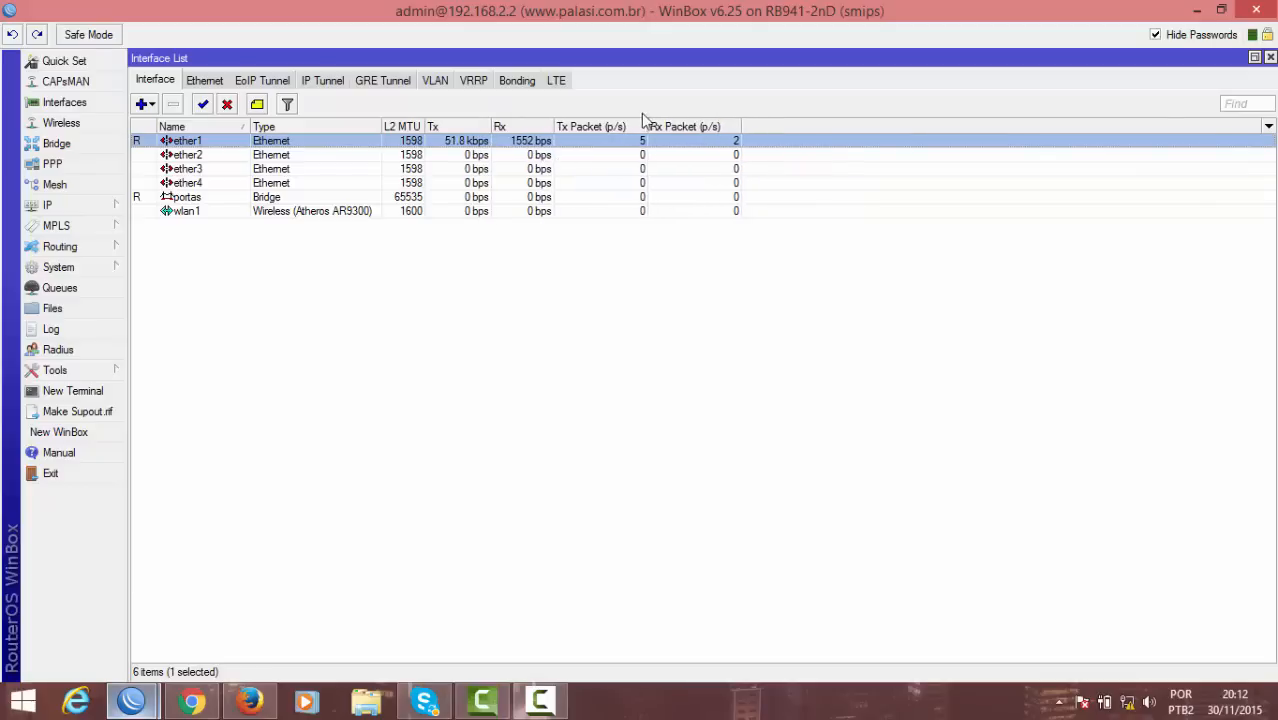
left_click_drag(645, 128, 634, 128)
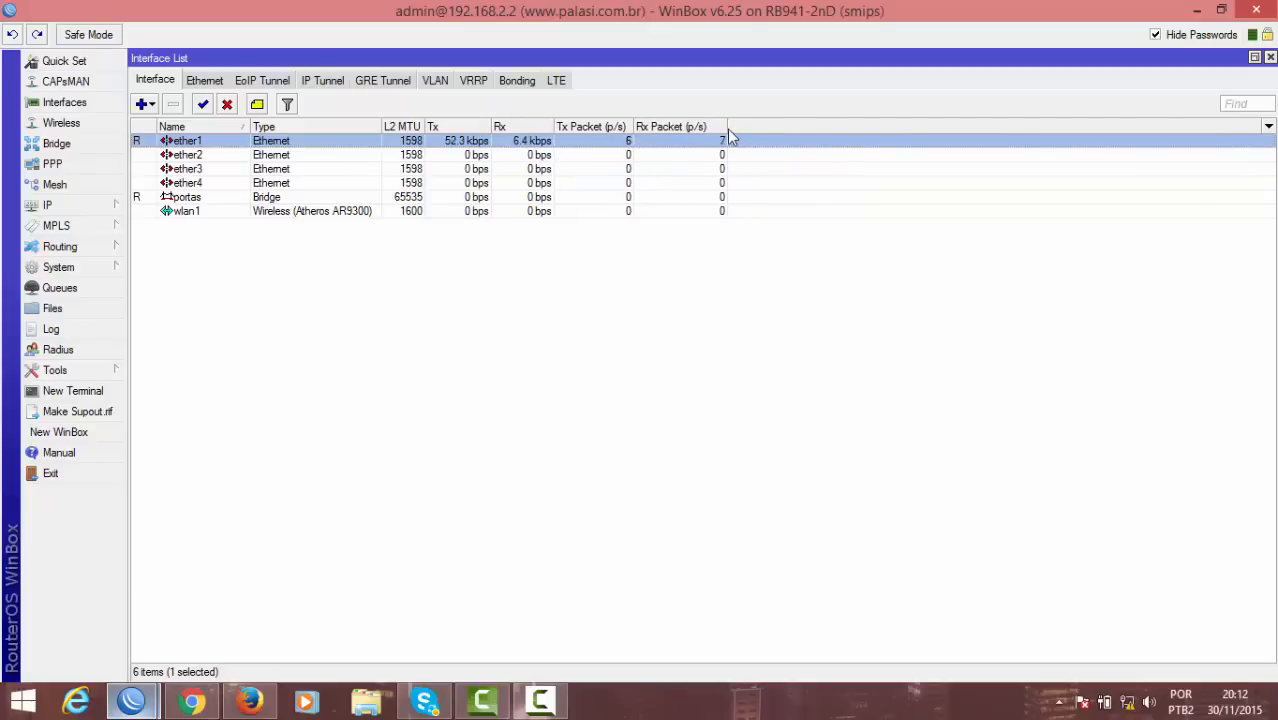
left_click(495, 313)
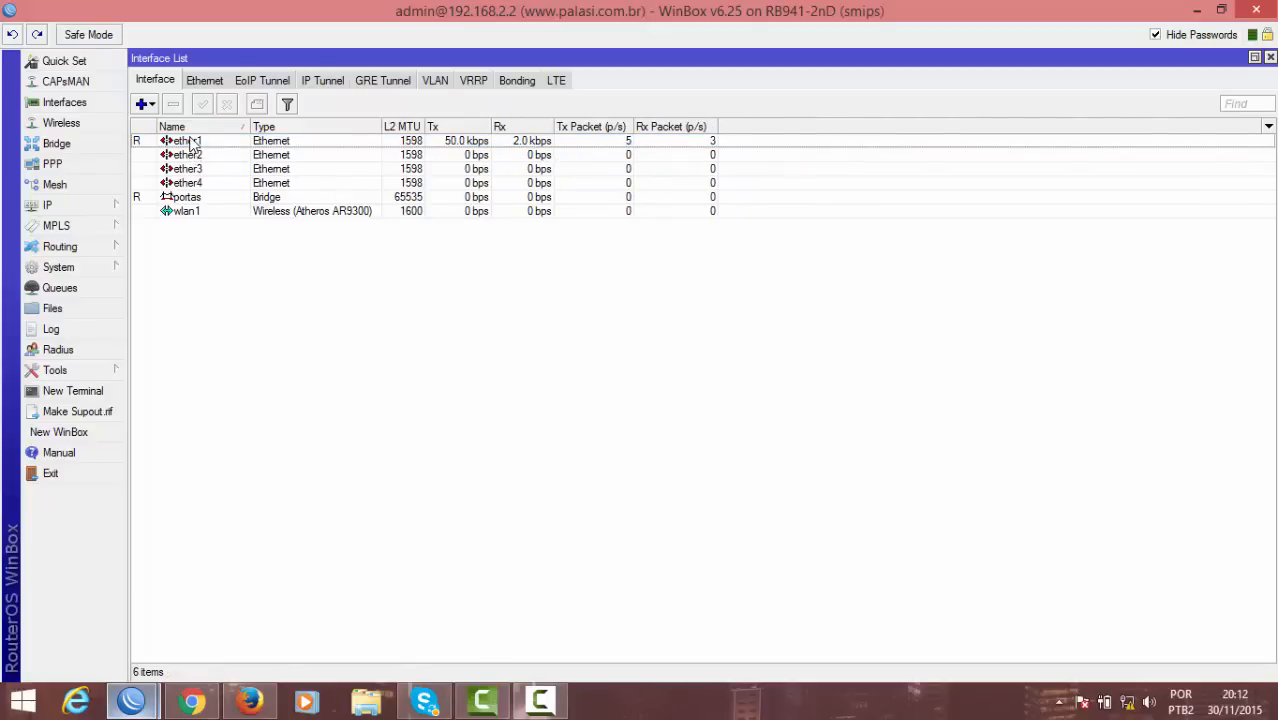
Review ether1's interface settings and close them without changes
double_click(190, 145)
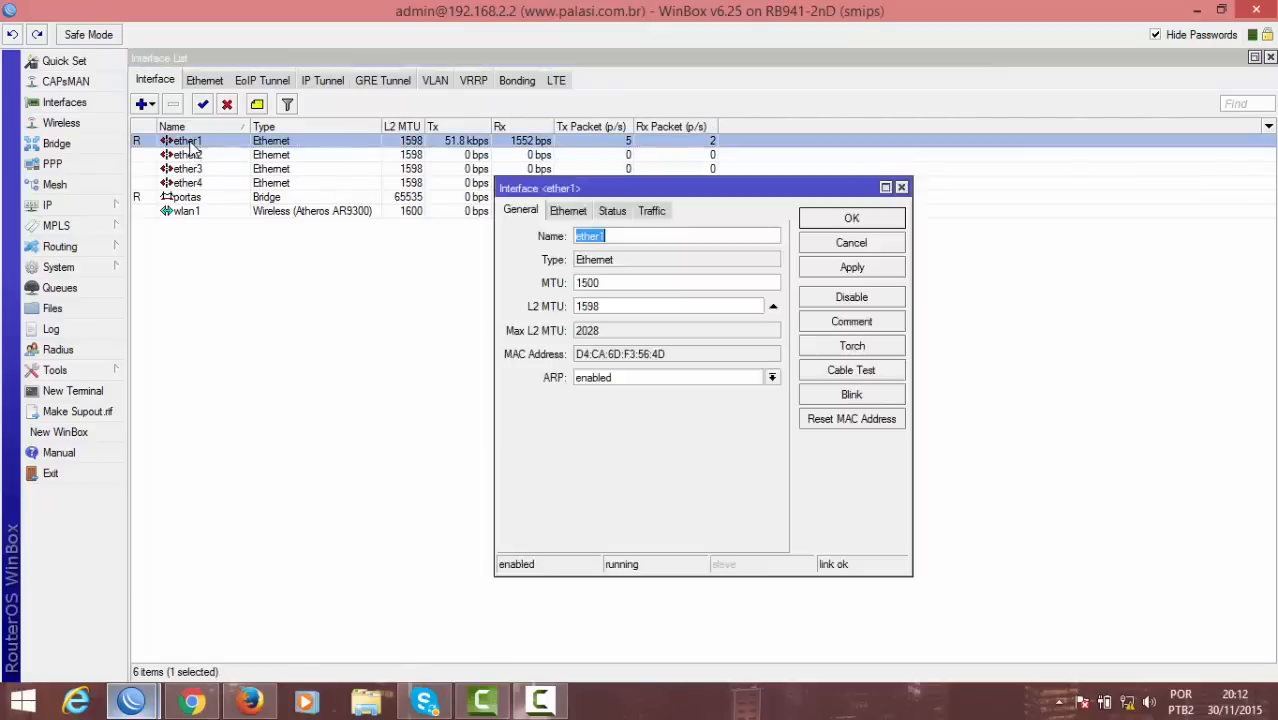
left_click(894, 242)
left_click(240, 172)
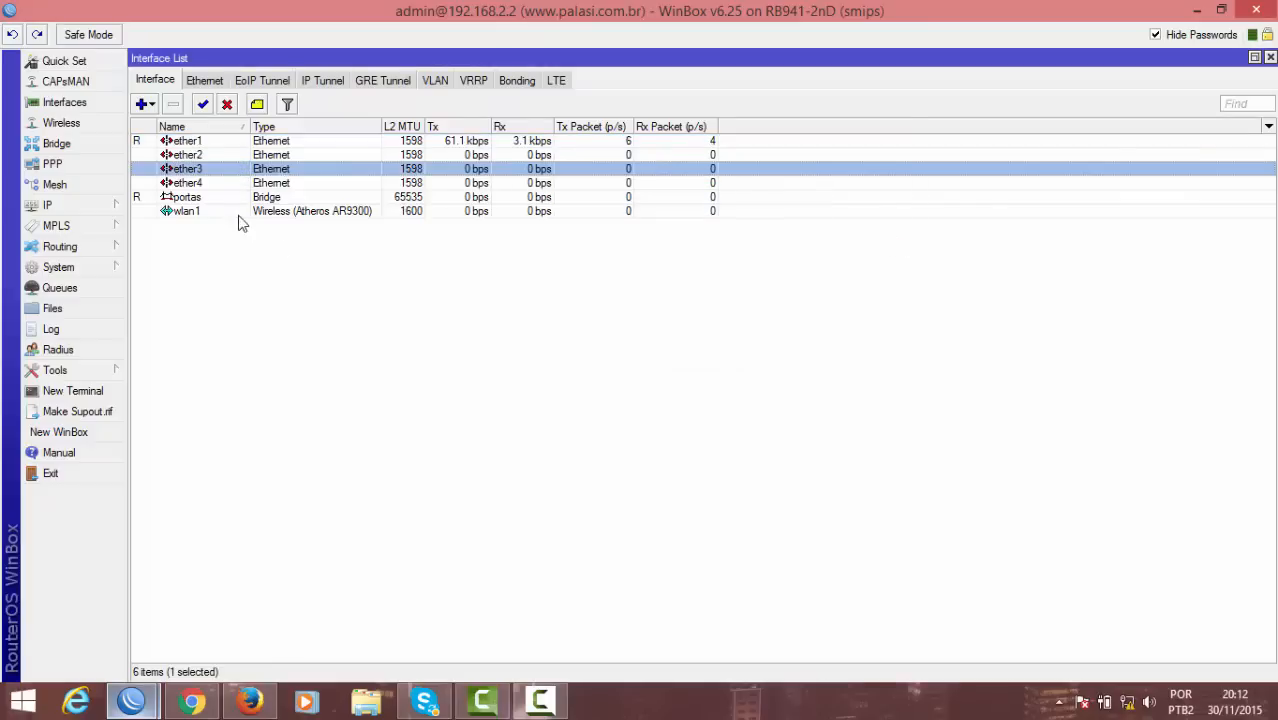
left_click(239, 270)
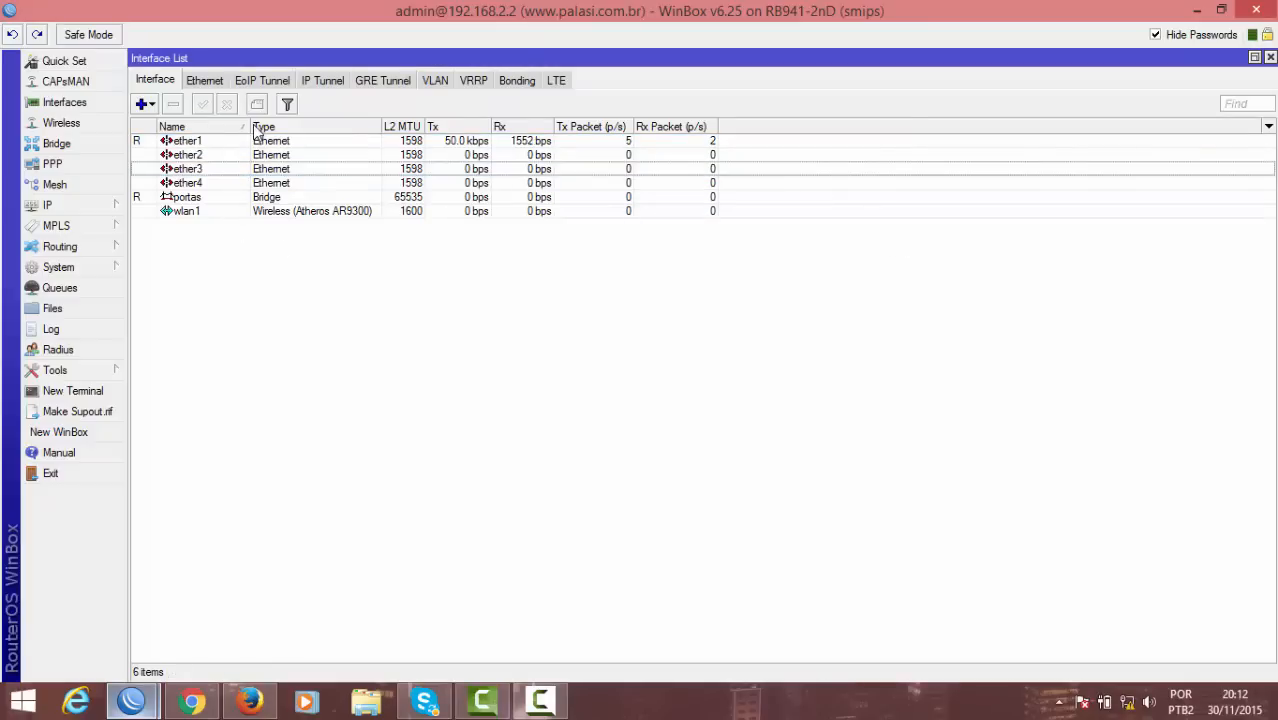
Rename the portas bridge to bridge-portas and widen the interface list's name column to fit the full name
left_click_drag(245, 125, 217, 126)
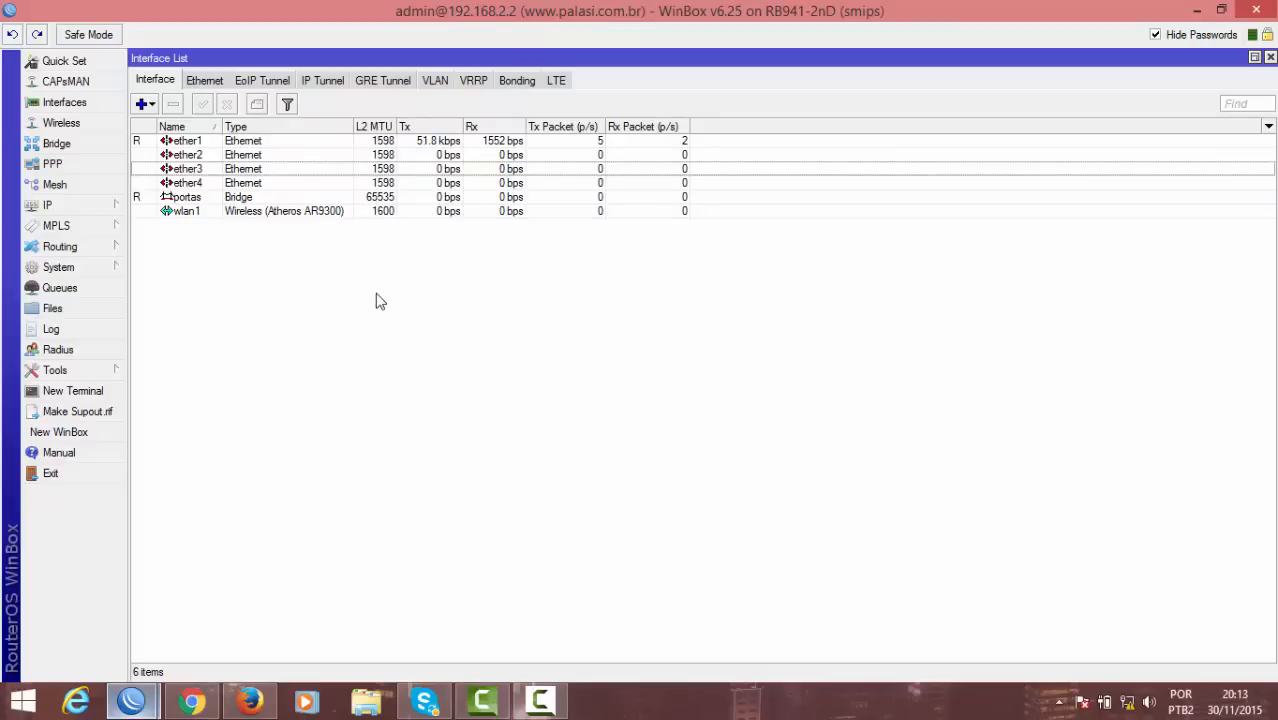
double_click(205, 200)
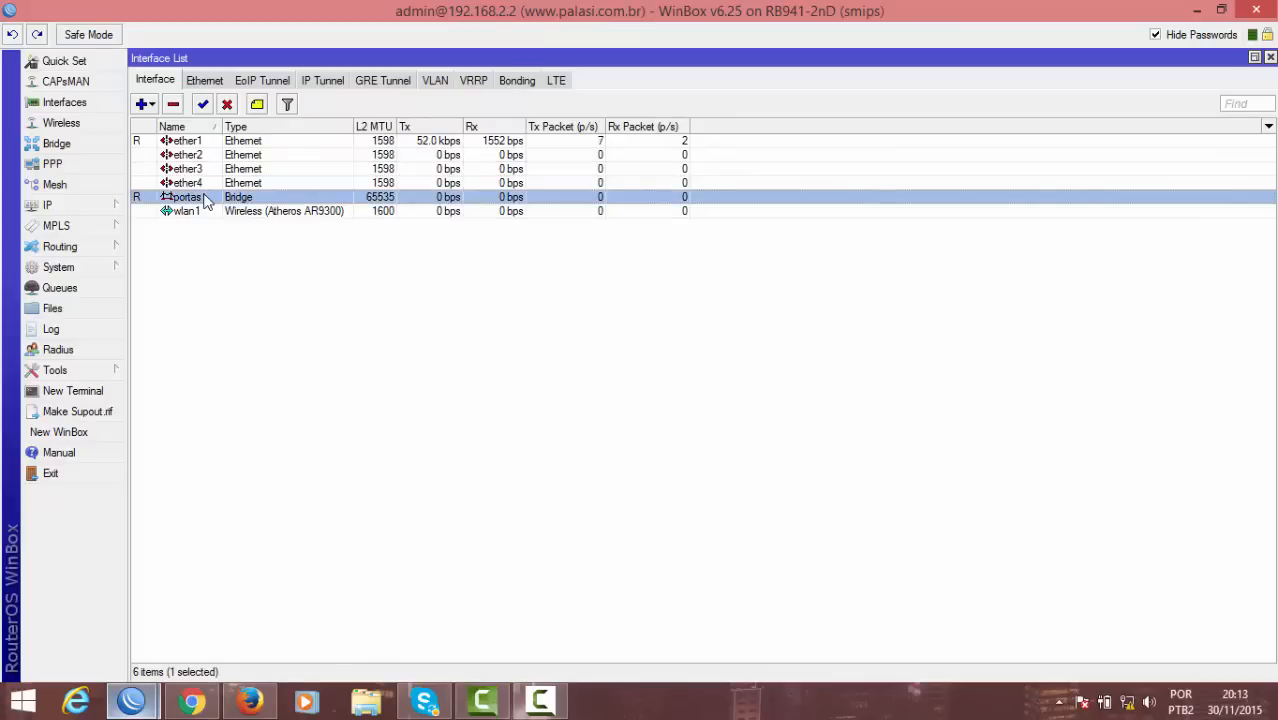
left_click(787, 277)
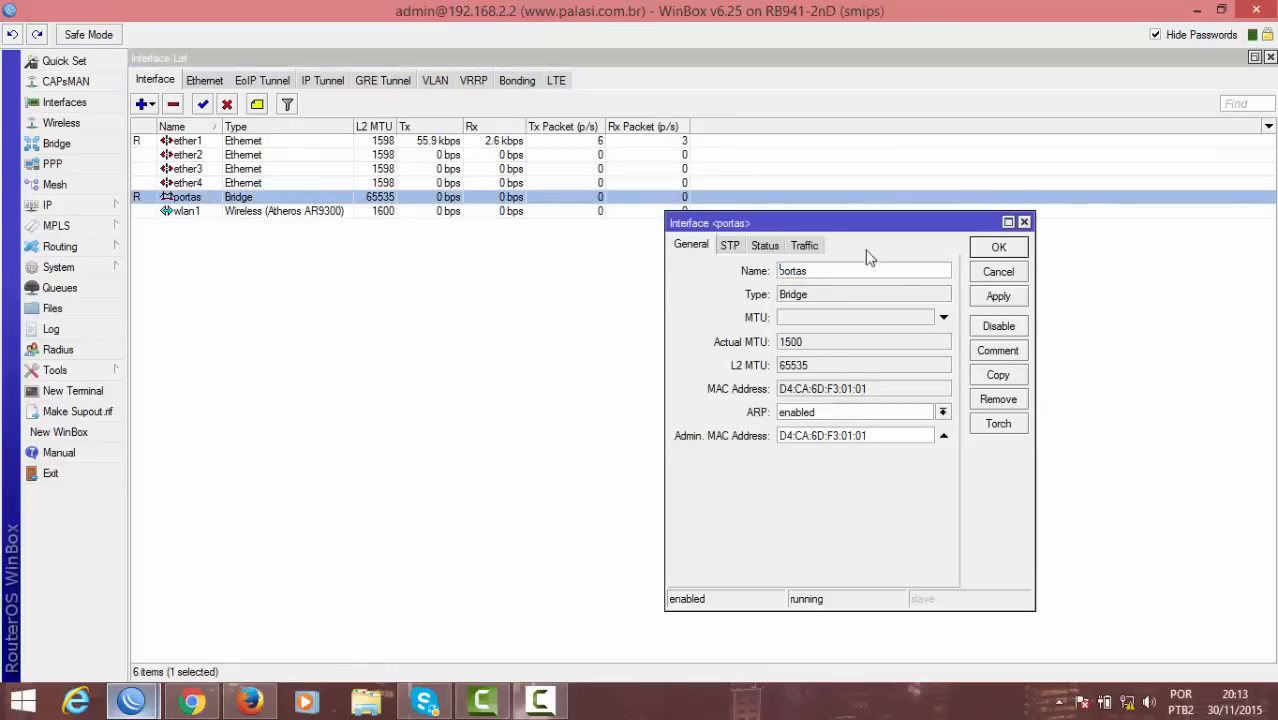
key("Return")
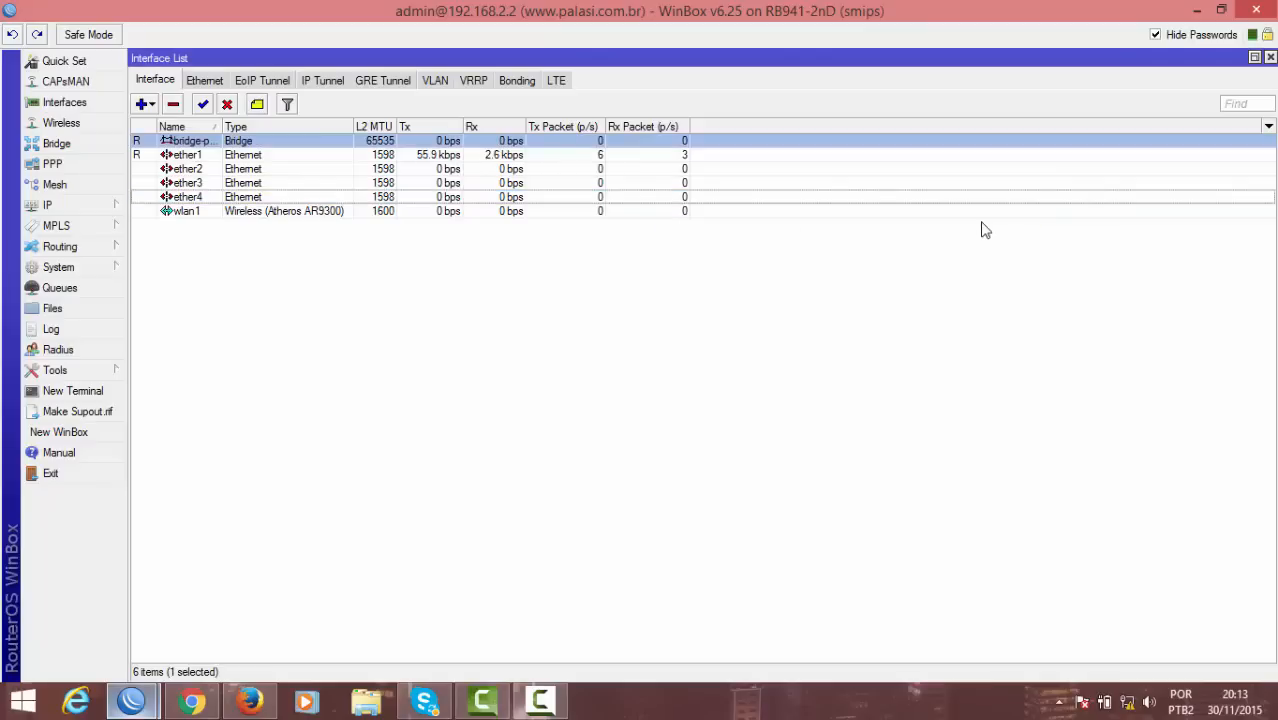
left_click(549, 486)
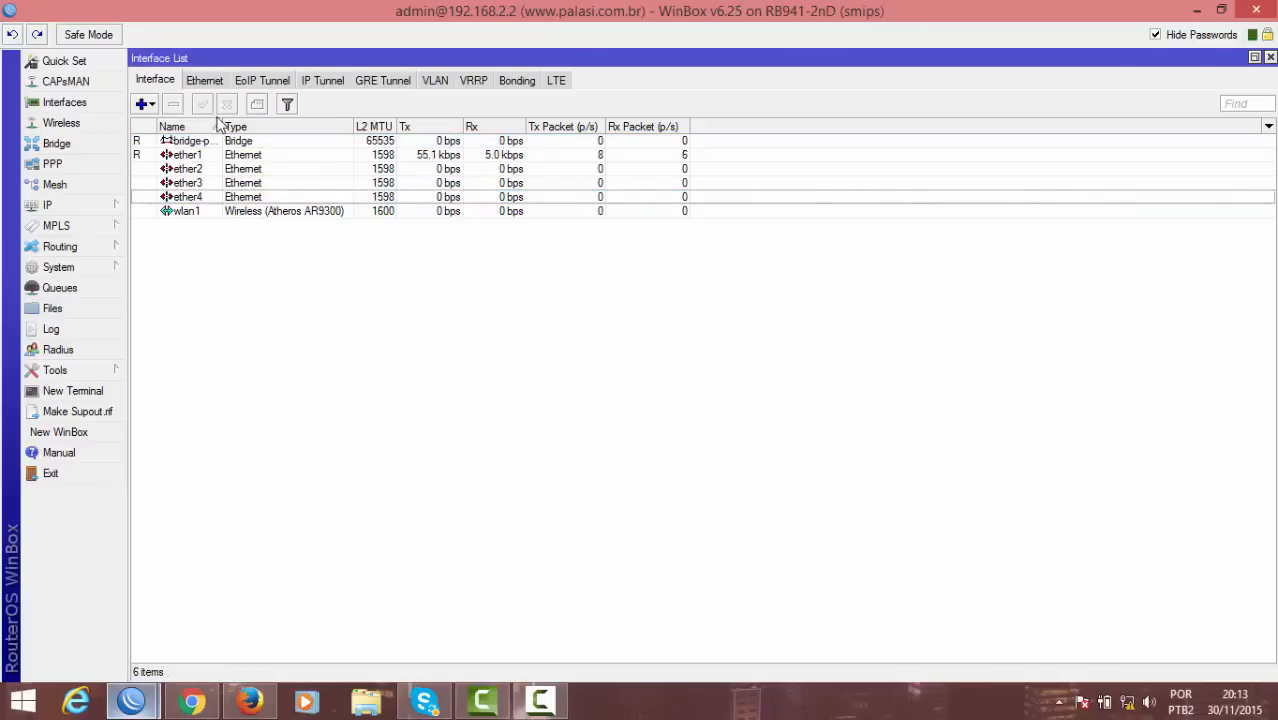
left_click_drag(221, 126, 281, 126)
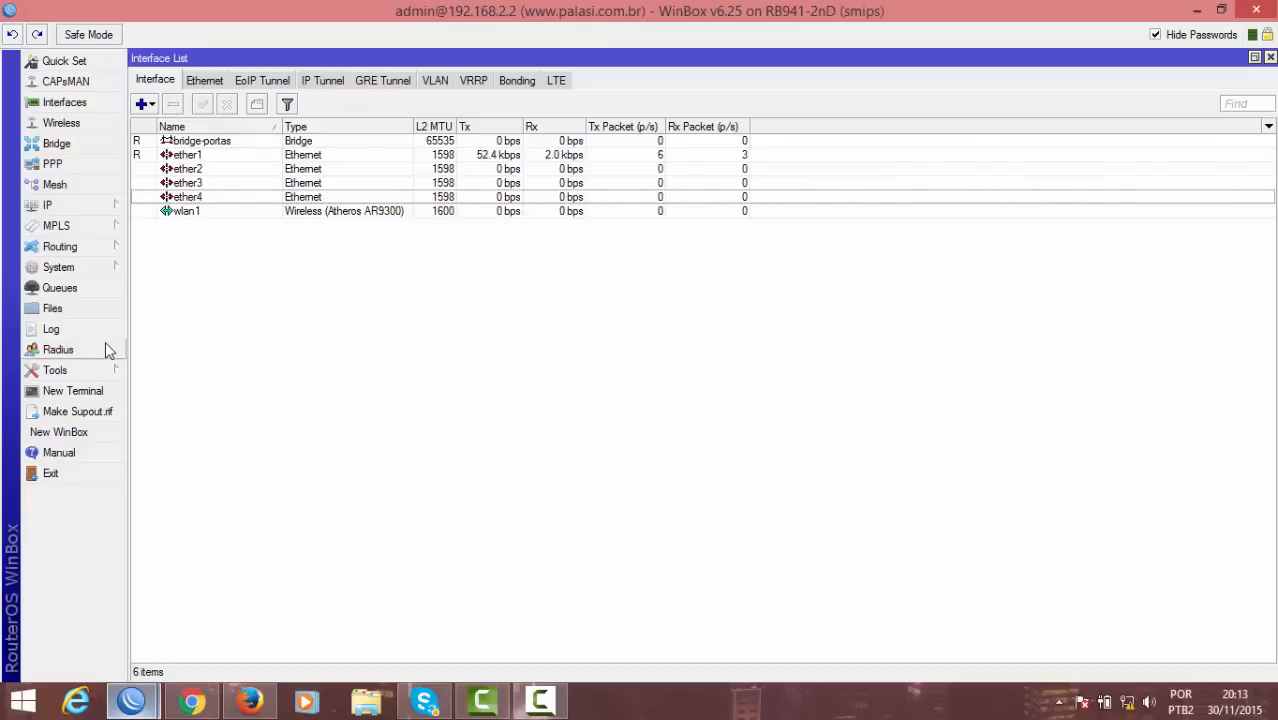
left_click(280, 212)
left_click(268, 315)
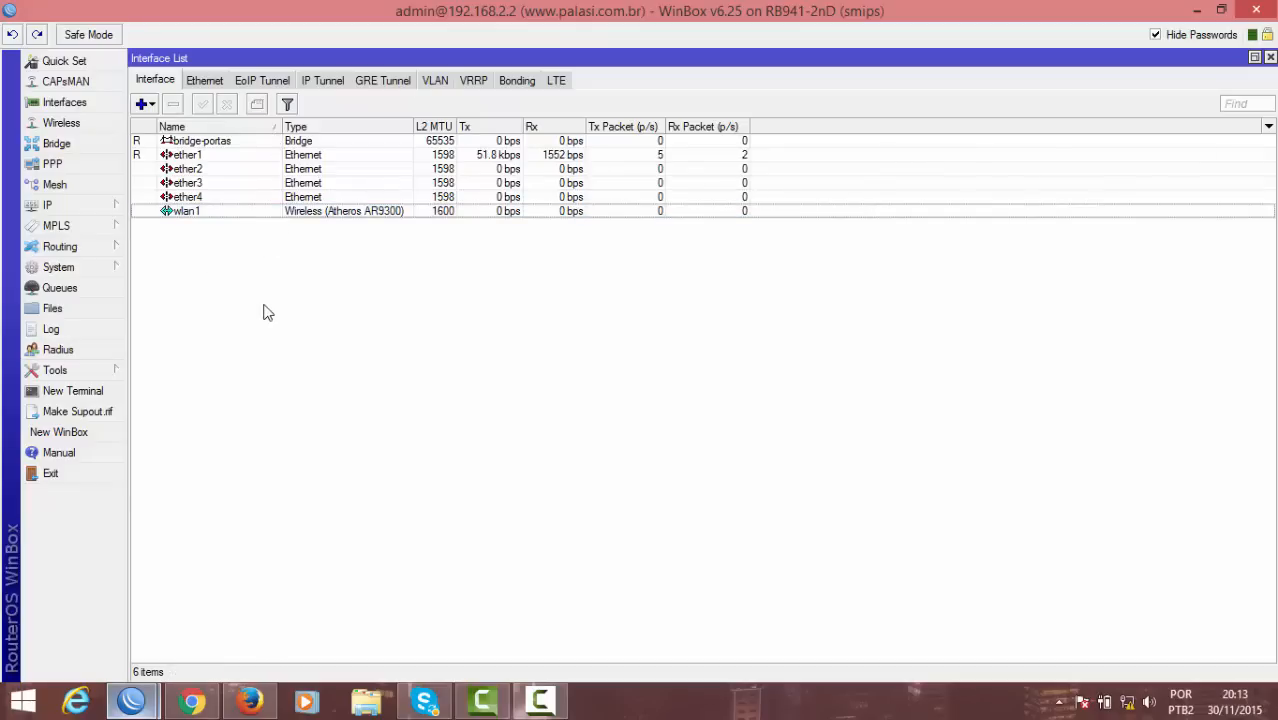
Create a VLAN interface on ether1 with VLAN ID 3, keeping the default name vlan1
left_click(436, 81)
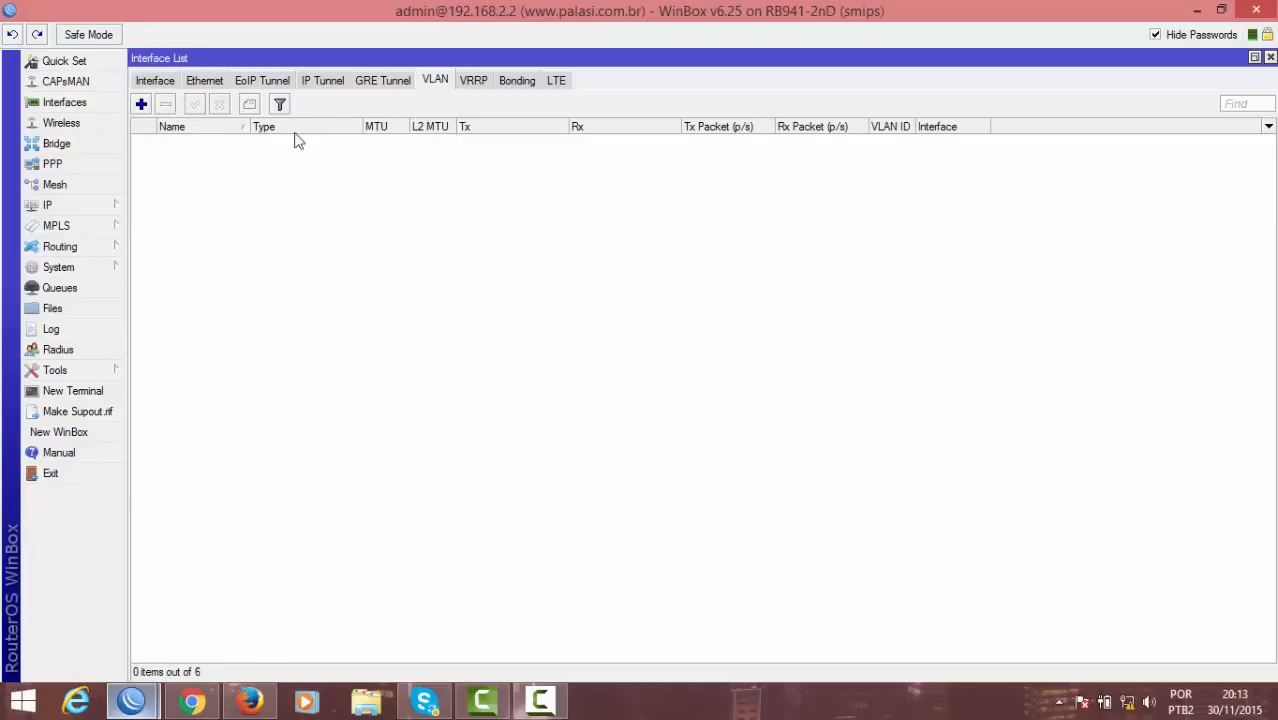
left_click(141, 104)
left_click(352, 278)
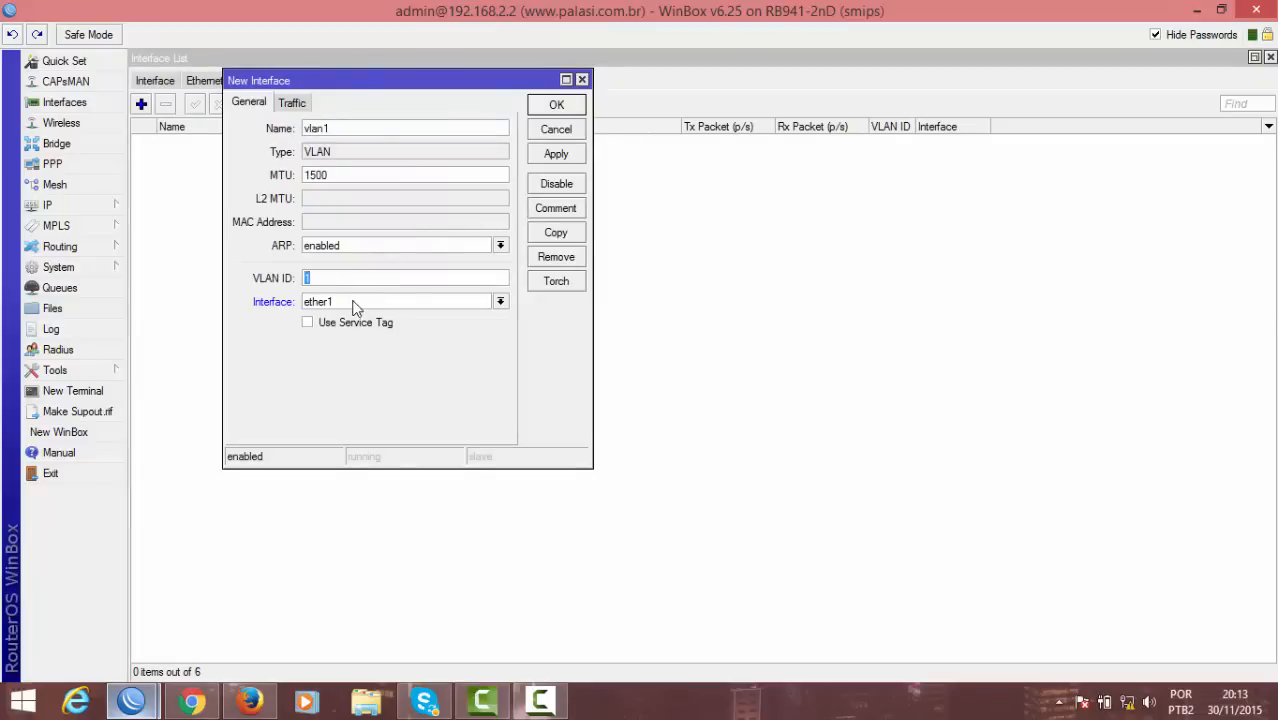
left_click(352, 305)
left_click(349, 331)
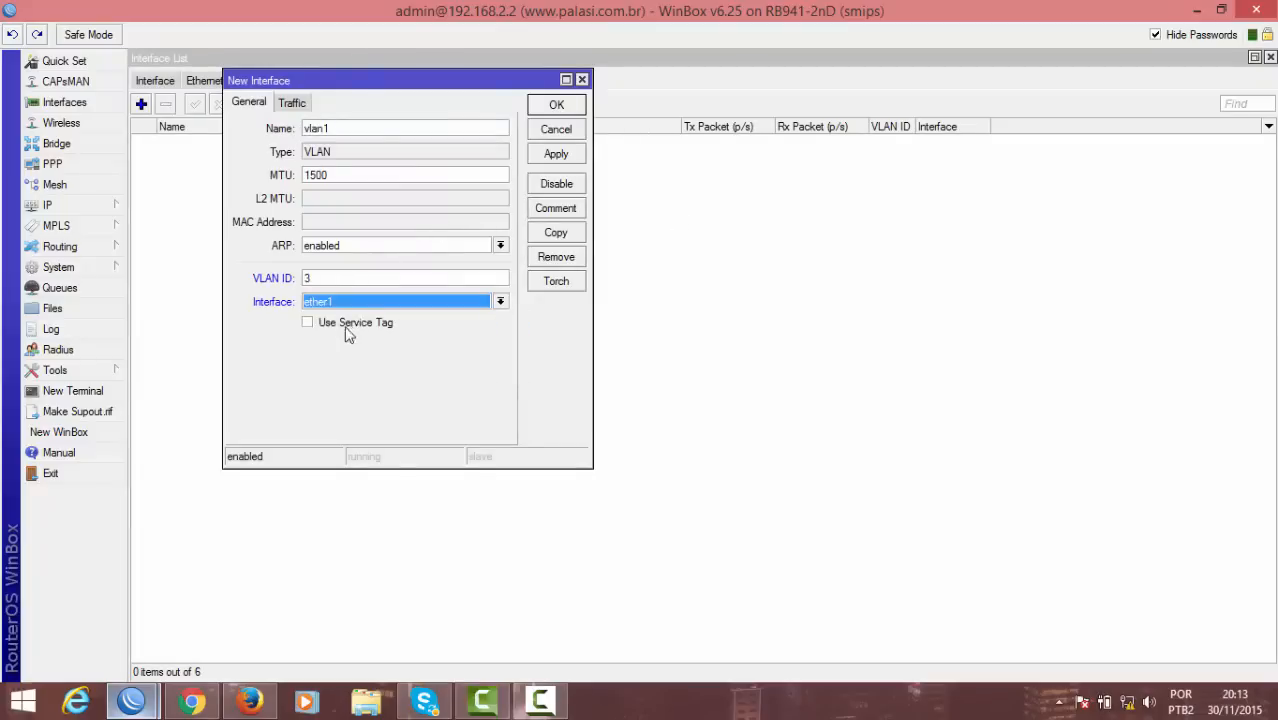
left_click(556, 105)
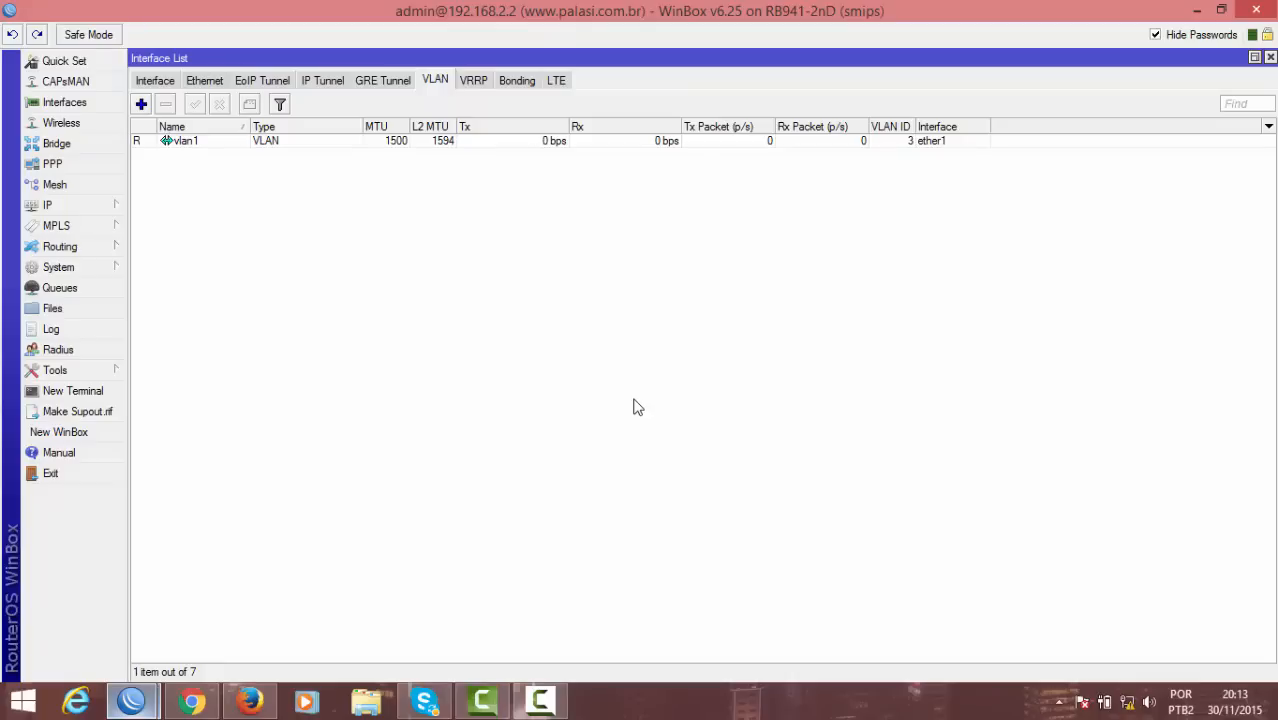
Add vlan1 as a port of the bridge-portas bridge
left_click(62, 144)
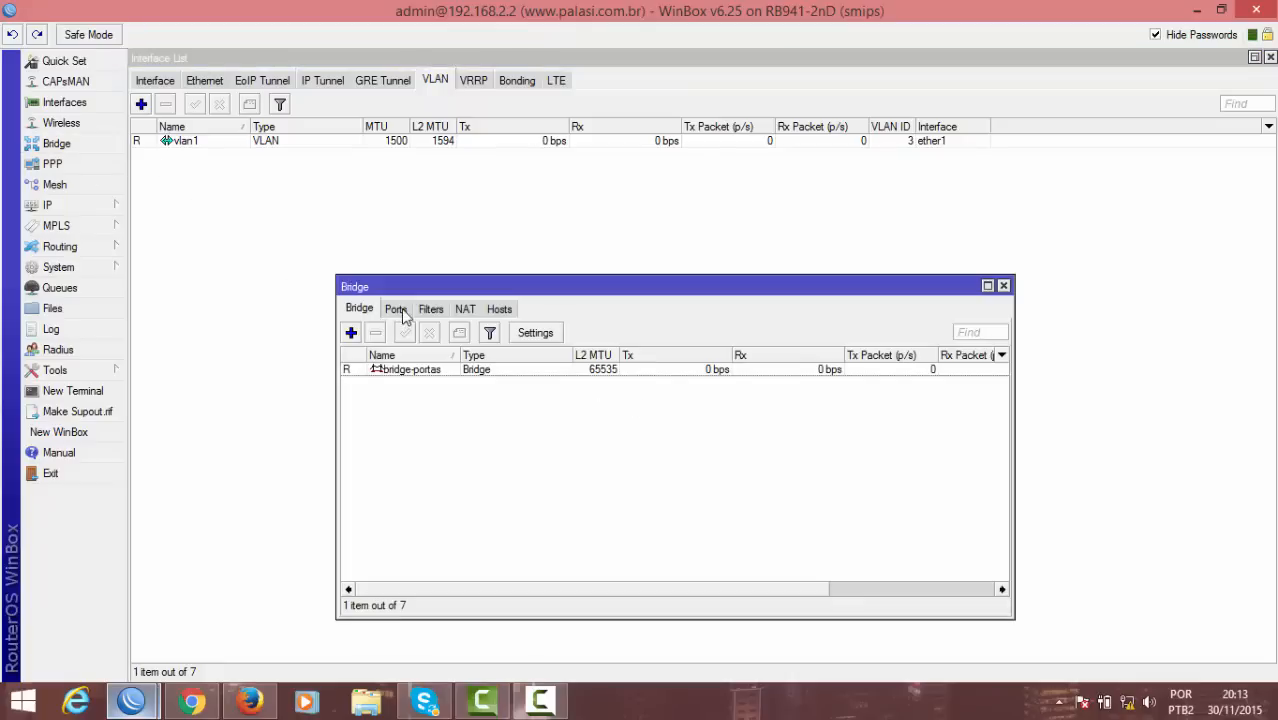
left_click(401, 313)
left_click(351, 332)
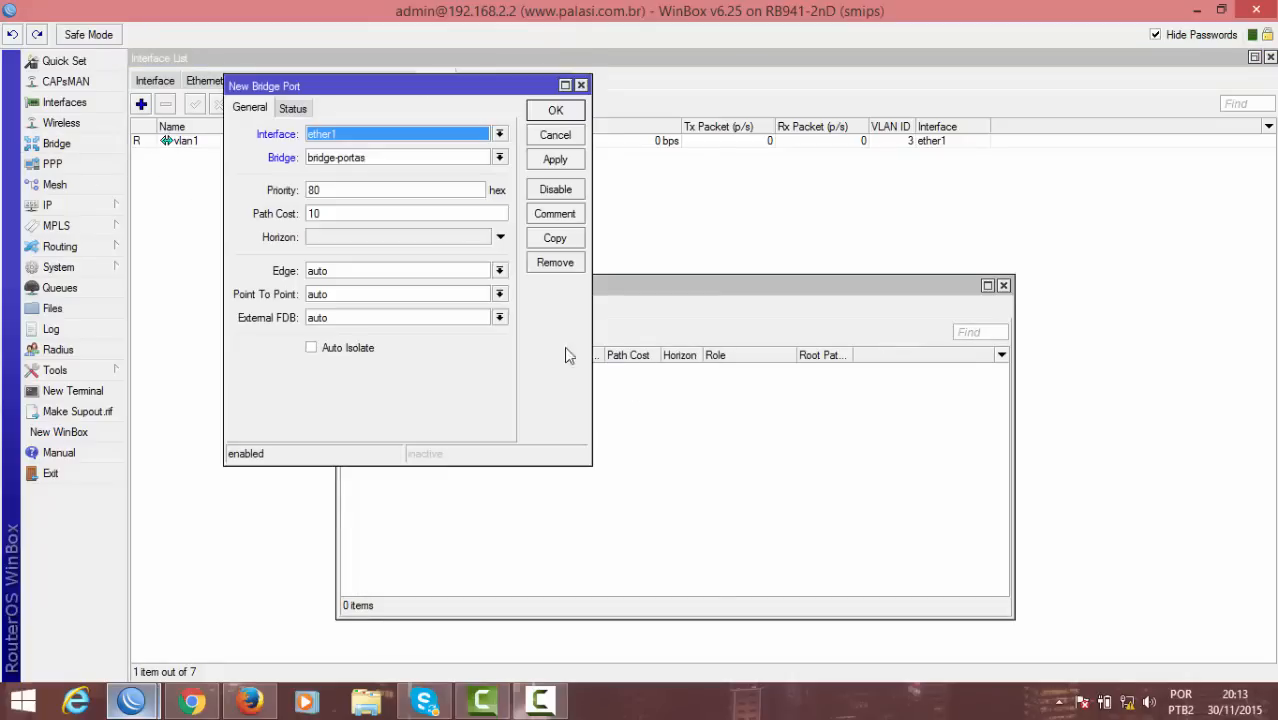
left_click(387, 140)
left_click(367, 204)
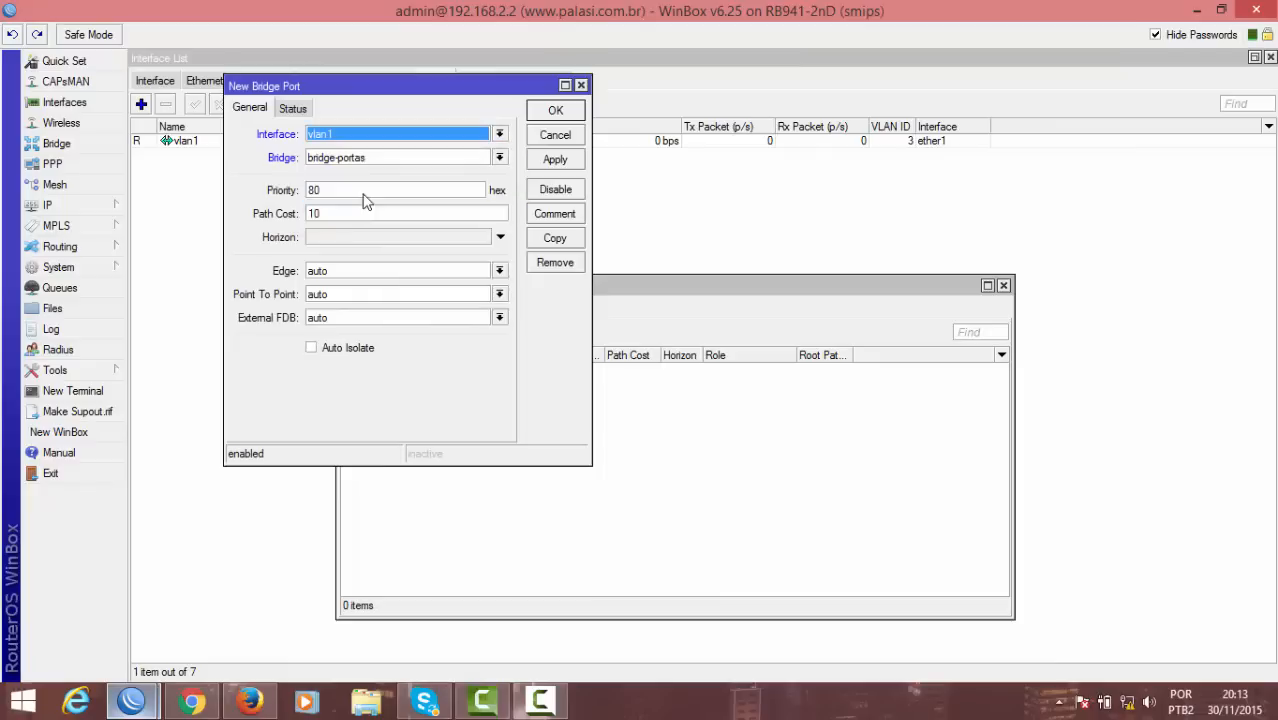
left_click(555, 159)
left_click(555, 110)
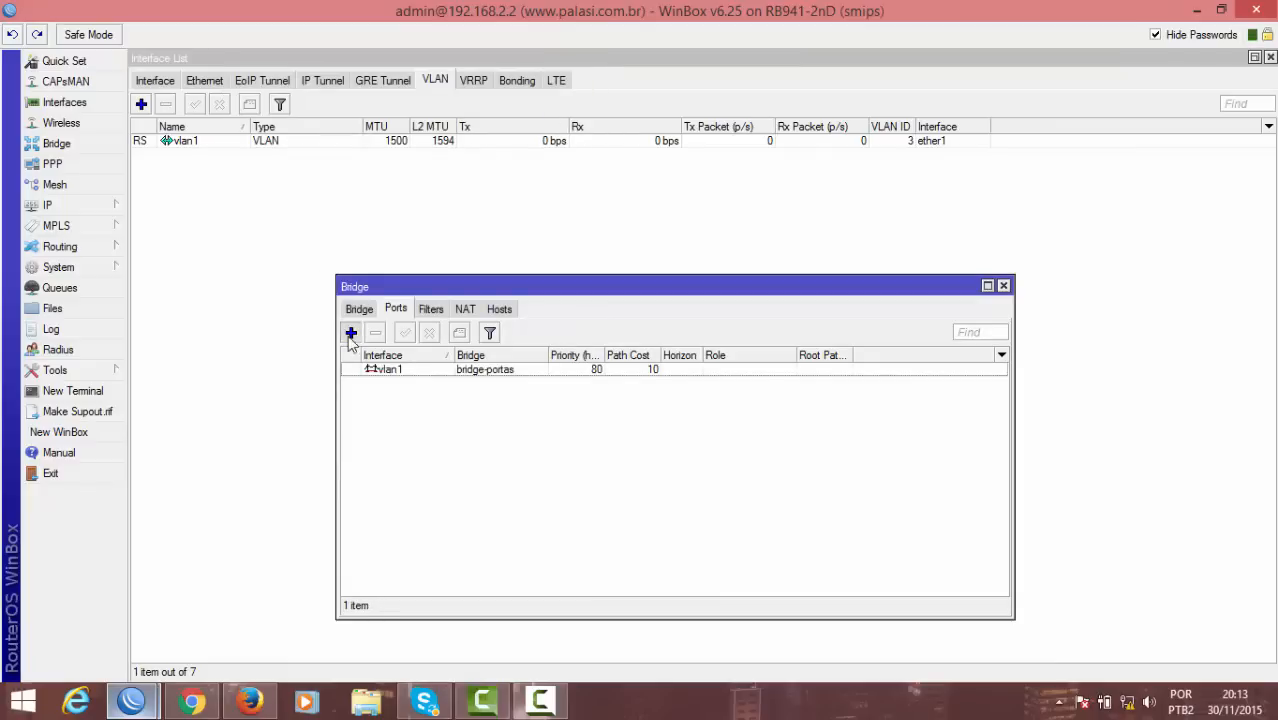
Add the wireless interface wlan1 as a port of the bridge-portas bridge
left_click(351, 333)
left_click(412, 138)
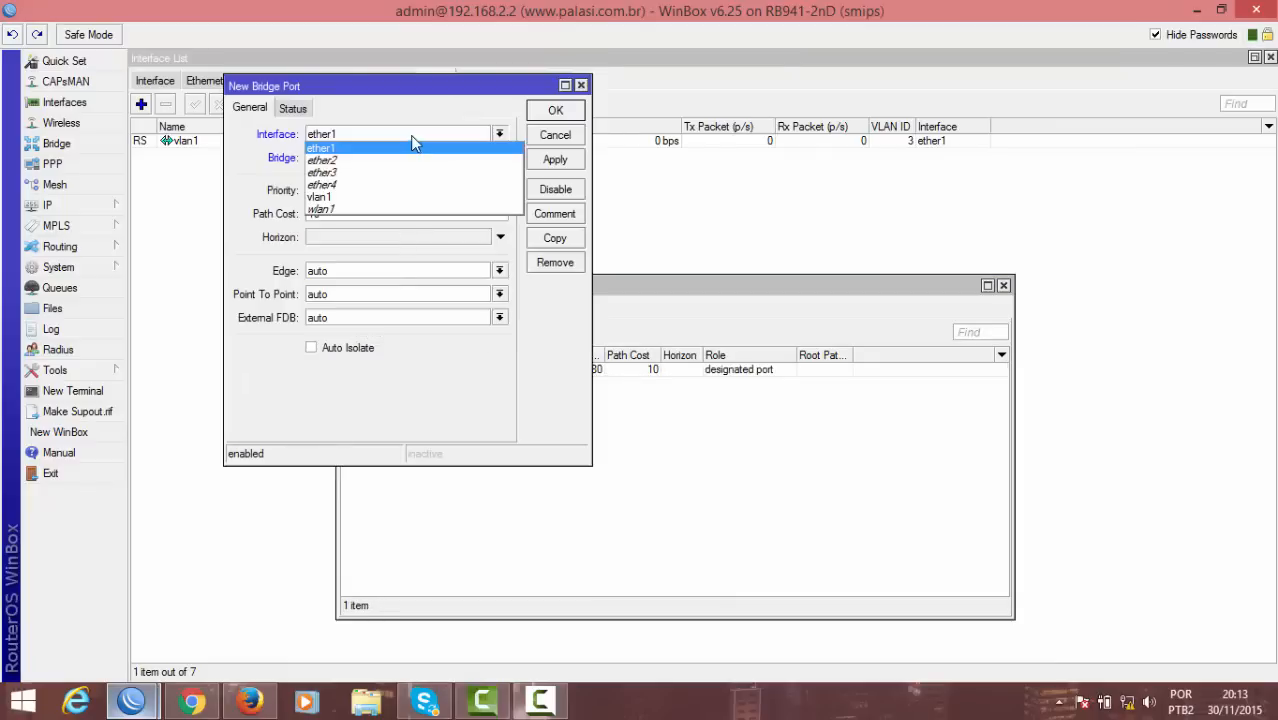
left_click(399, 208)
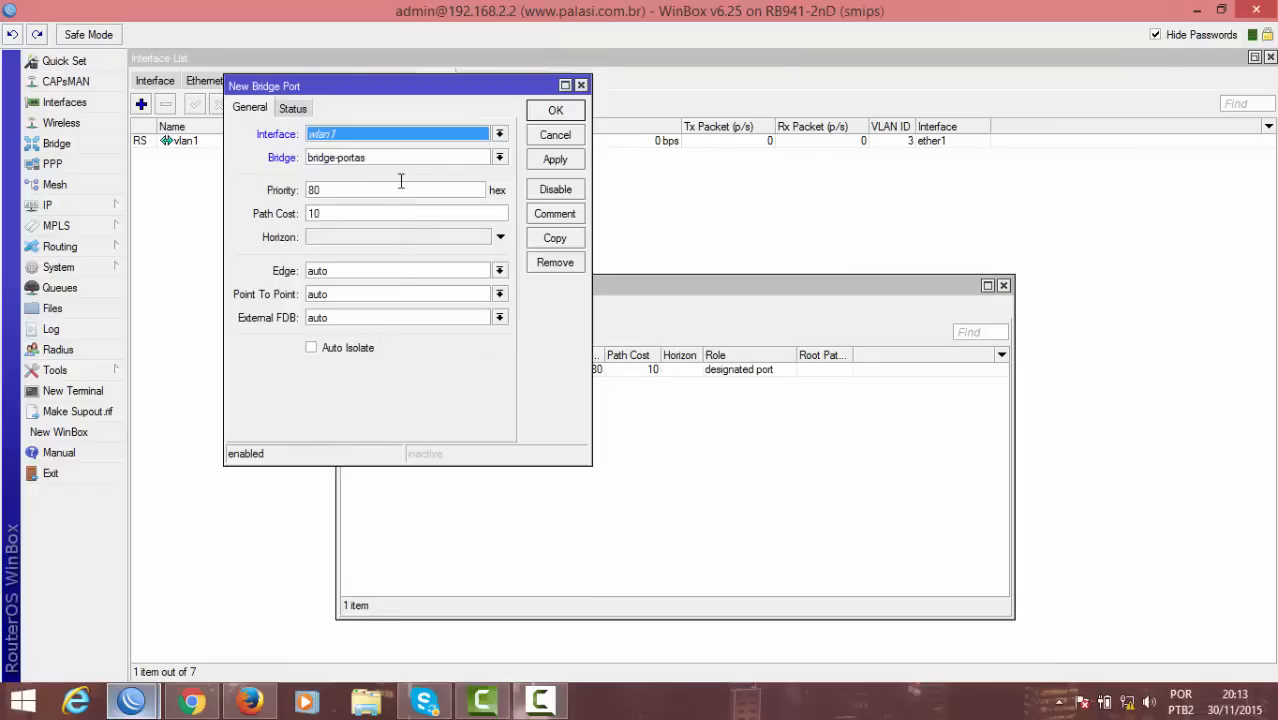
left_click(554, 110)
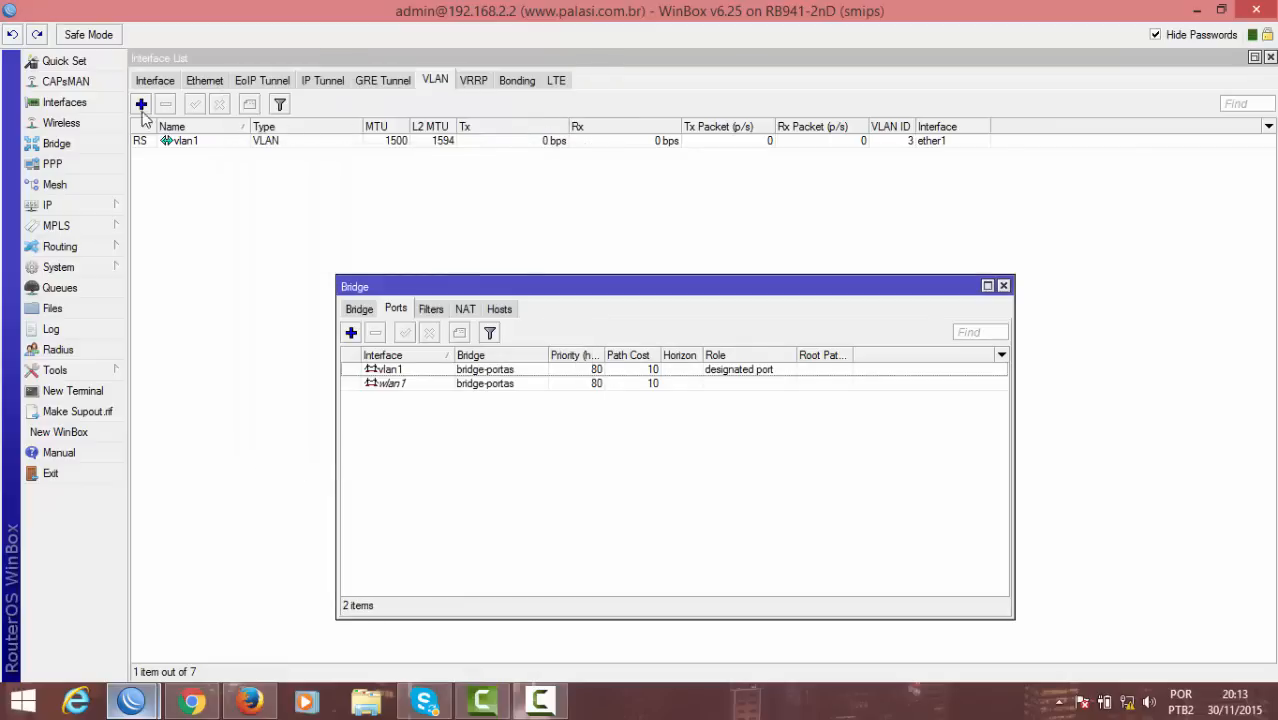
Review ether1 and its VLAN in the interface list, and check which IP address is assigned to ether1
left_click(108, 104)
left_click(152, 87)
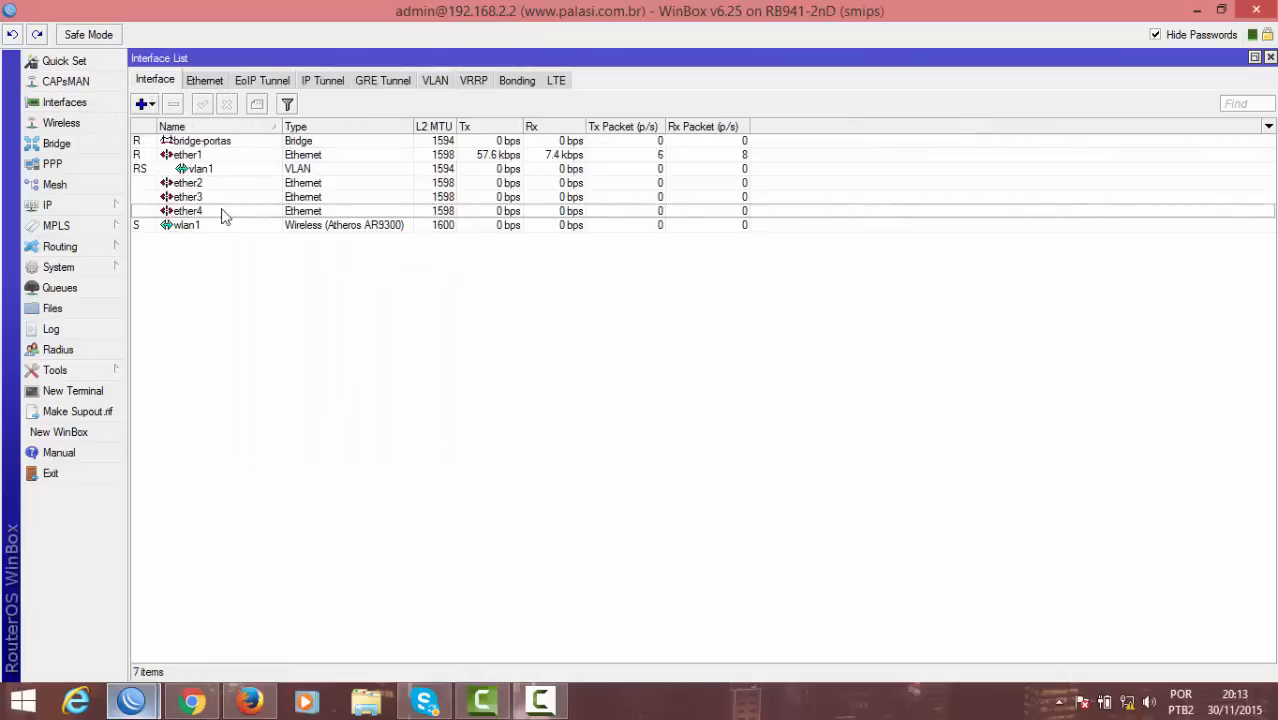
left_click(205, 157)
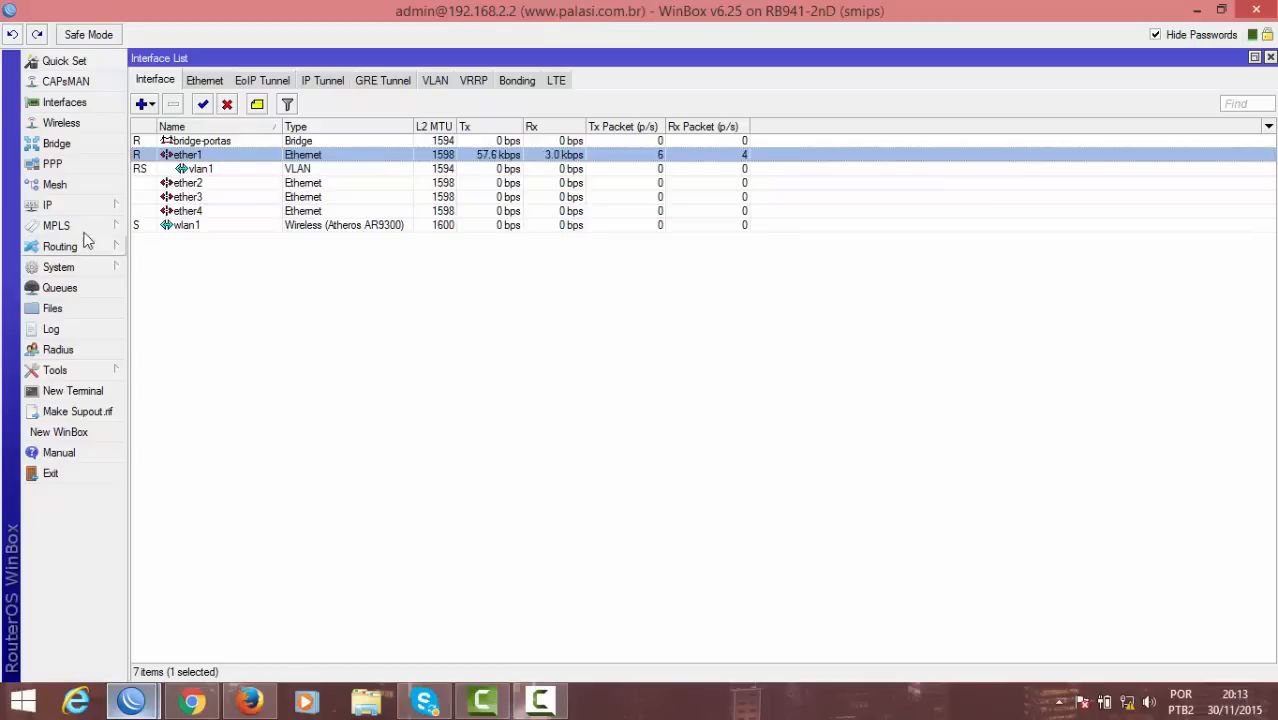
left_click(60, 205)
left_click(197, 250)
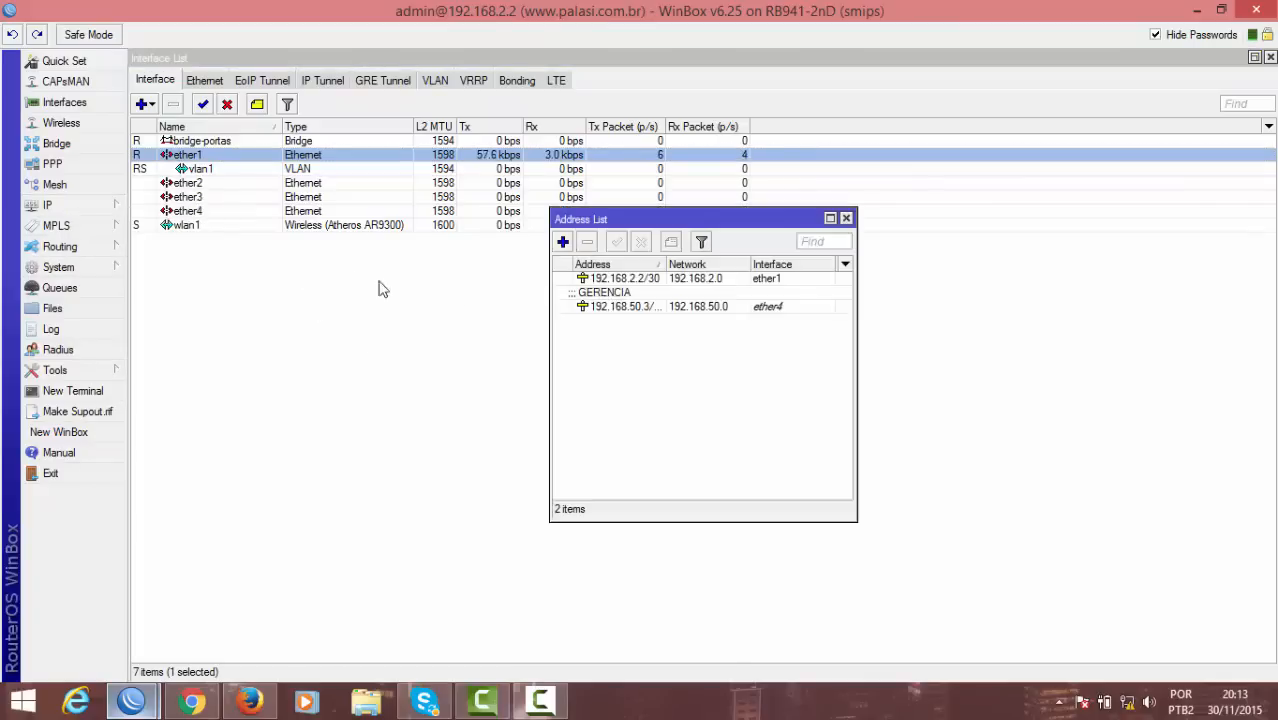
left_click(720, 279)
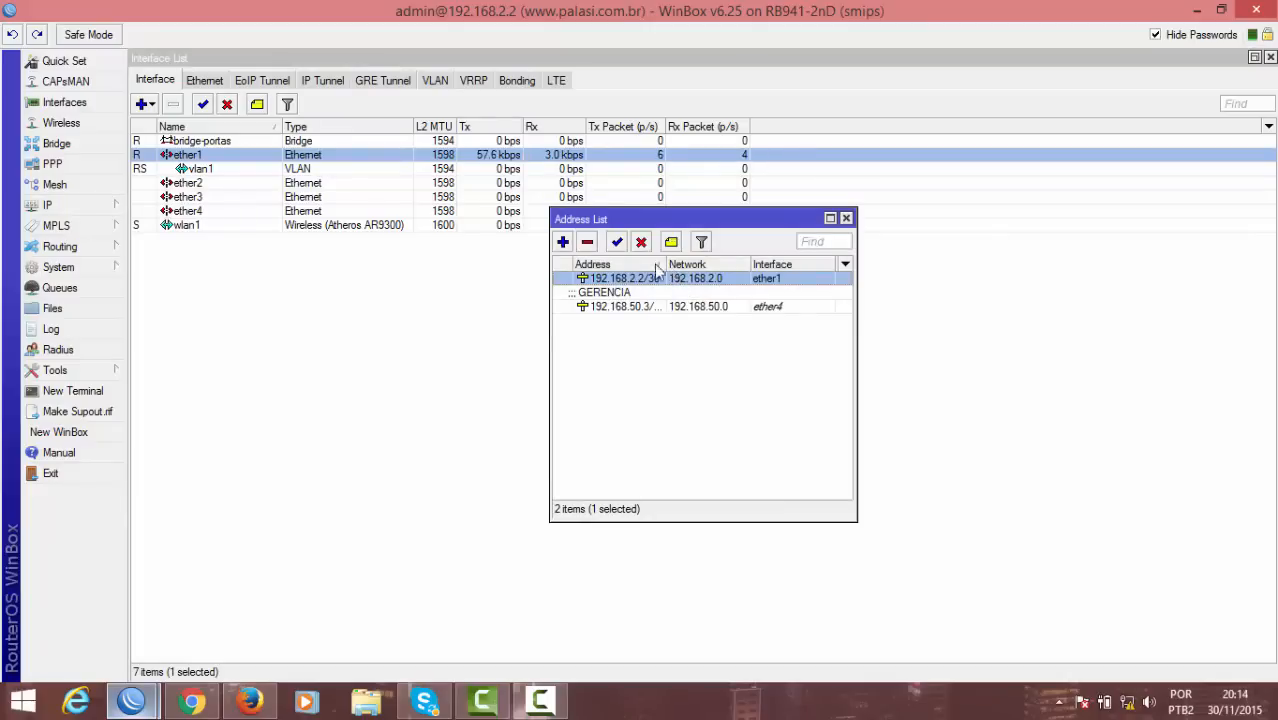
left_click(843, 219)
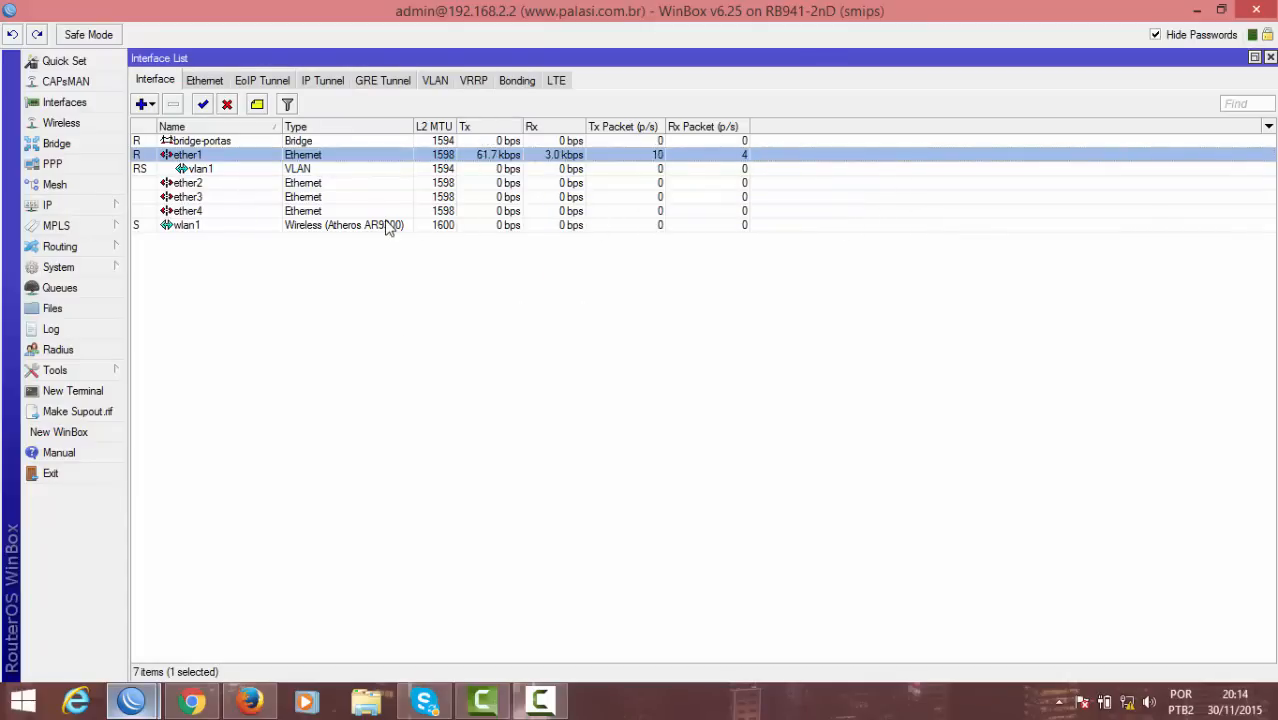
left_click(356, 168)
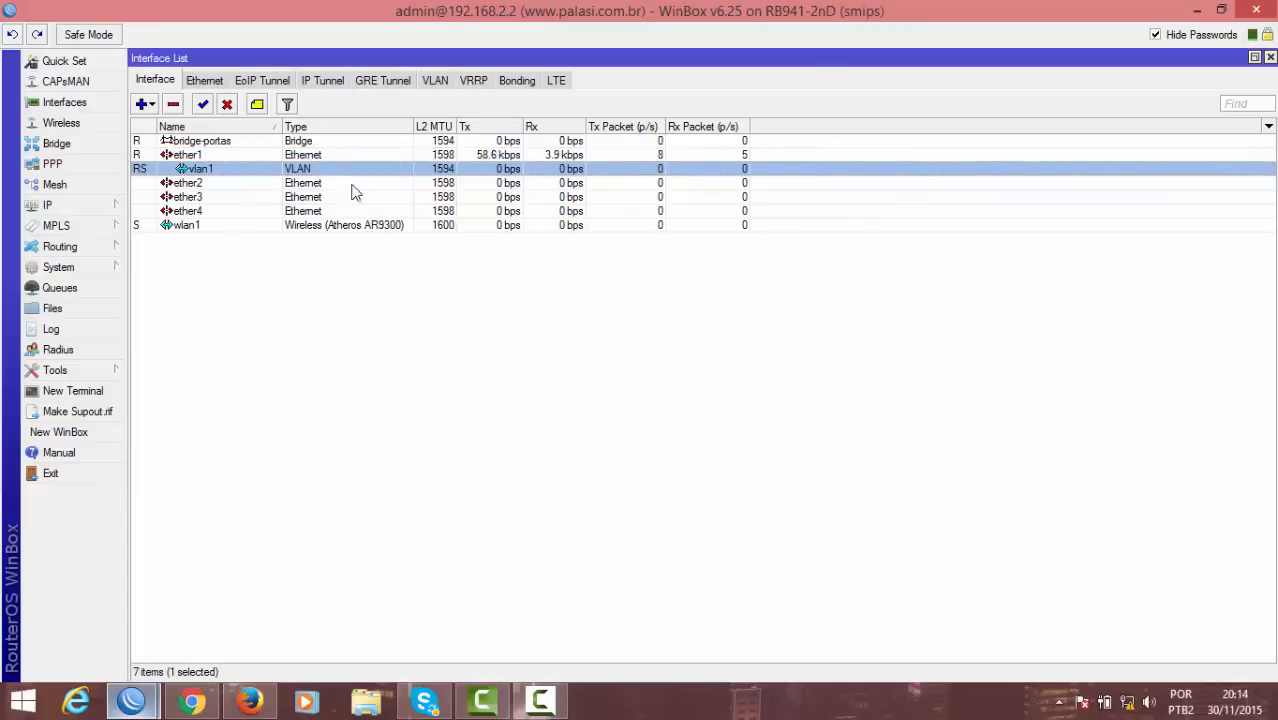
left_click(272, 274)
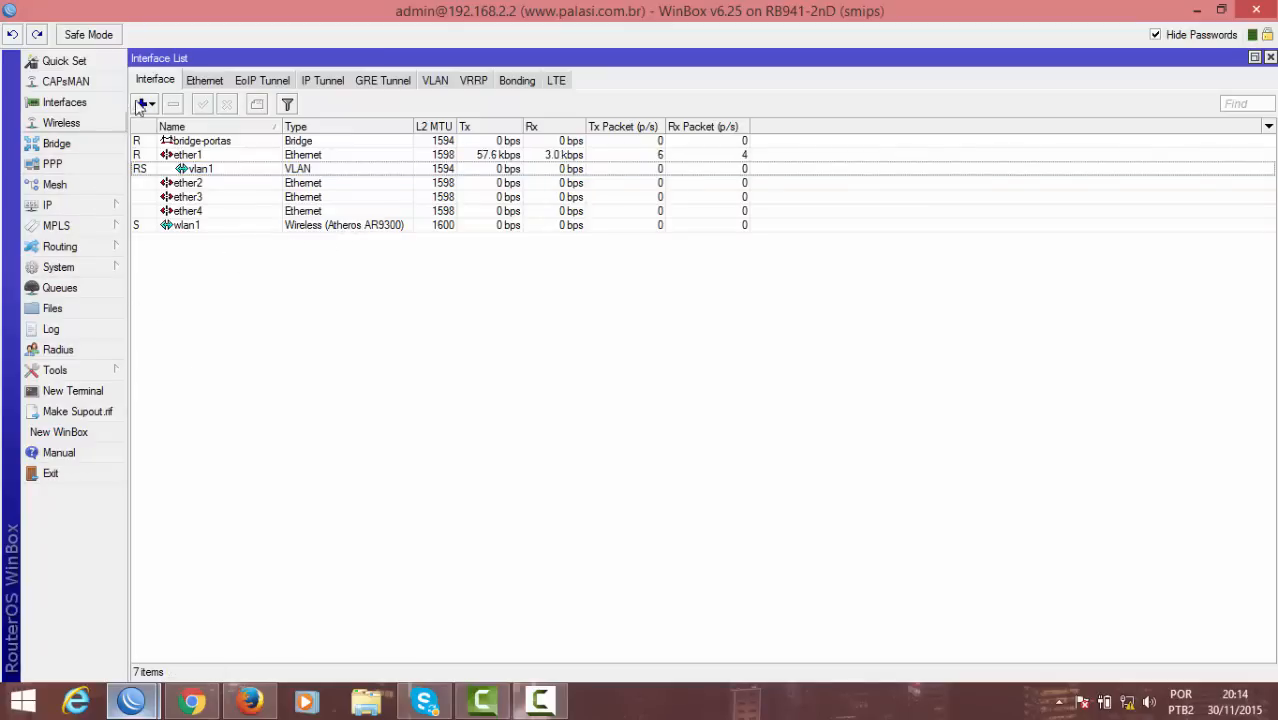
Start a new PPPoE client interface, pppoe-out1, and set it to run on bridge-portas
left_click(142, 104)
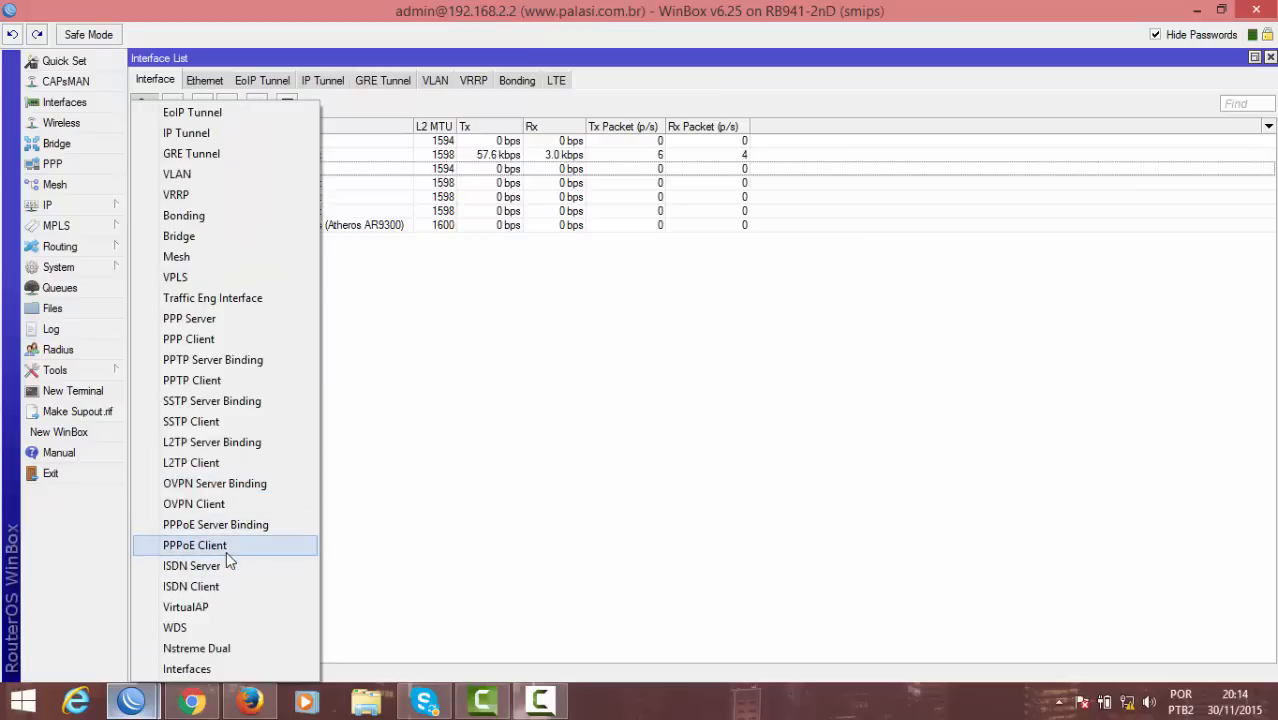
left_click(226, 551)
left_click_drag(490, 70, 728, 188)
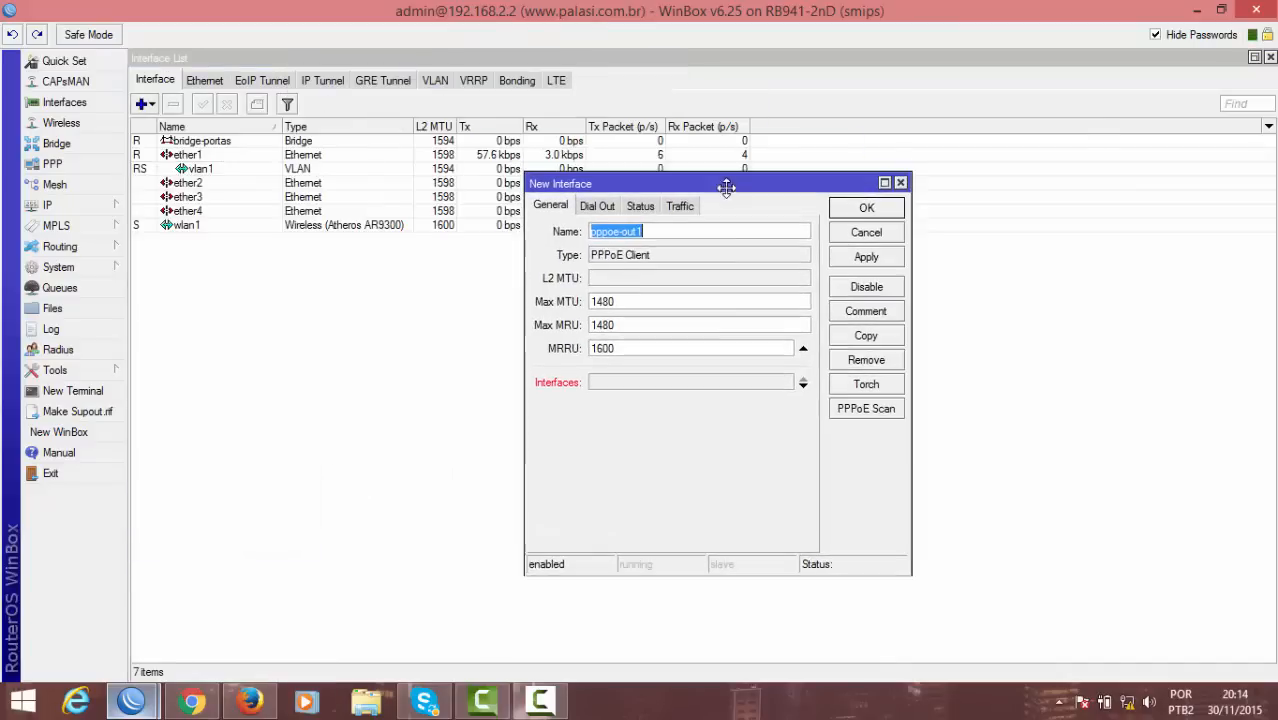
left_click(665, 386)
left_click(662, 391)
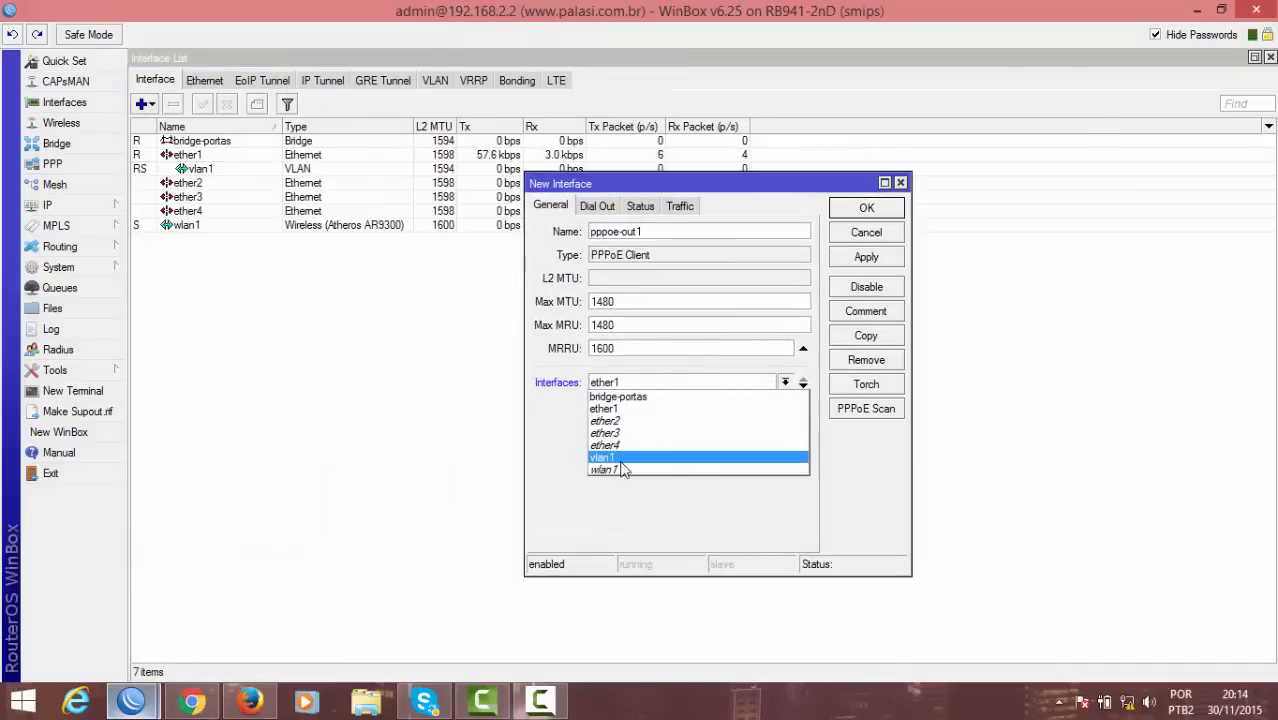
left_click(628, 409)
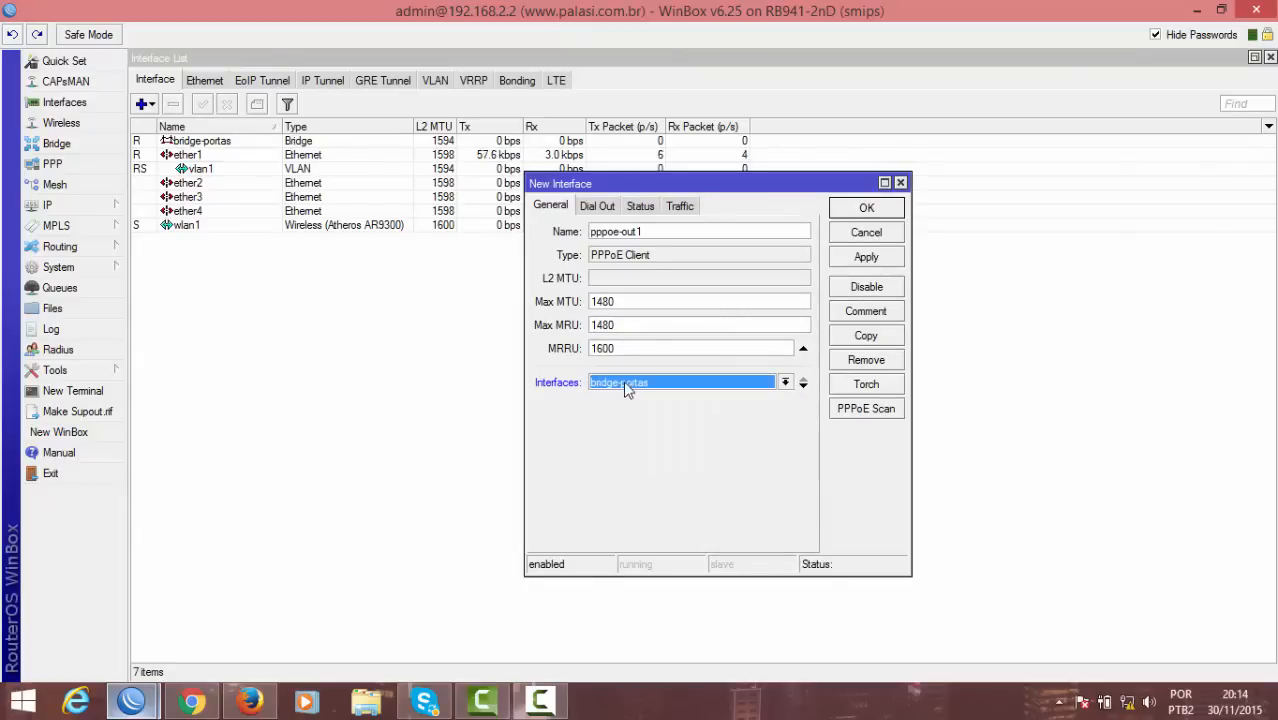
Set the PPPoE client's dial-out user to palasi, enter its password, apply the new interface, and review its general settings
left_click(598, 210)
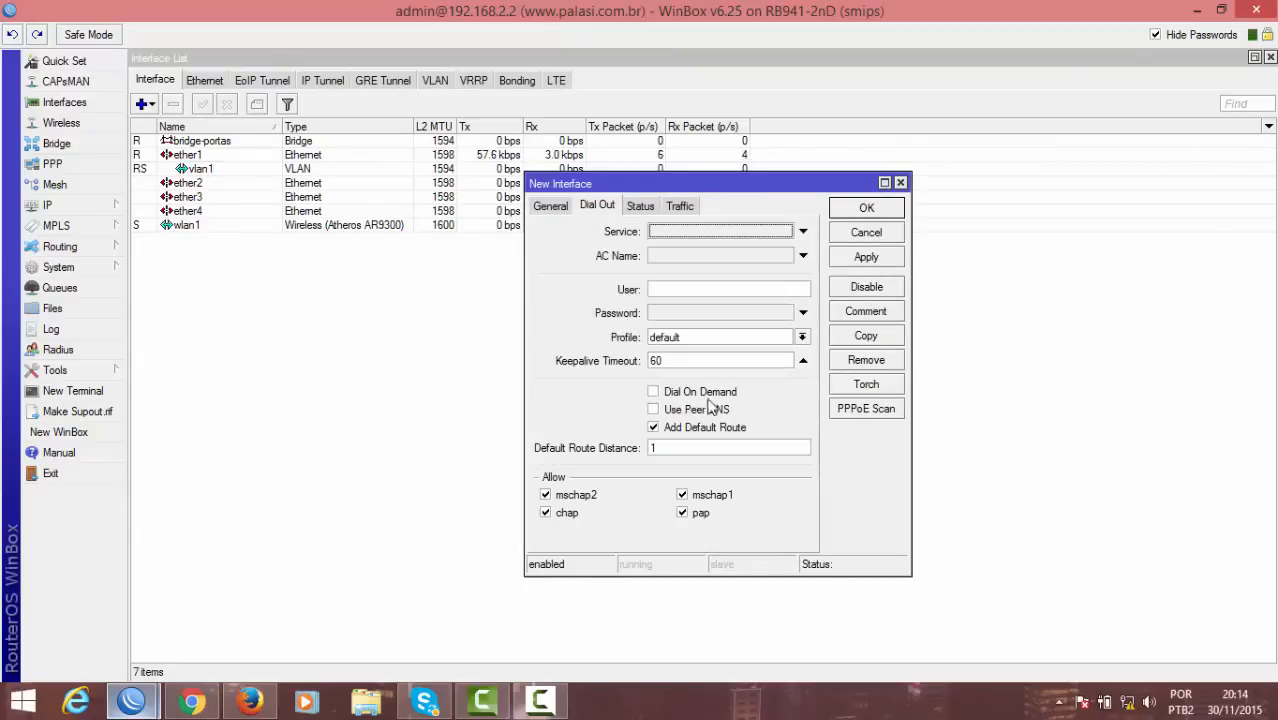
left_click(708, 448)
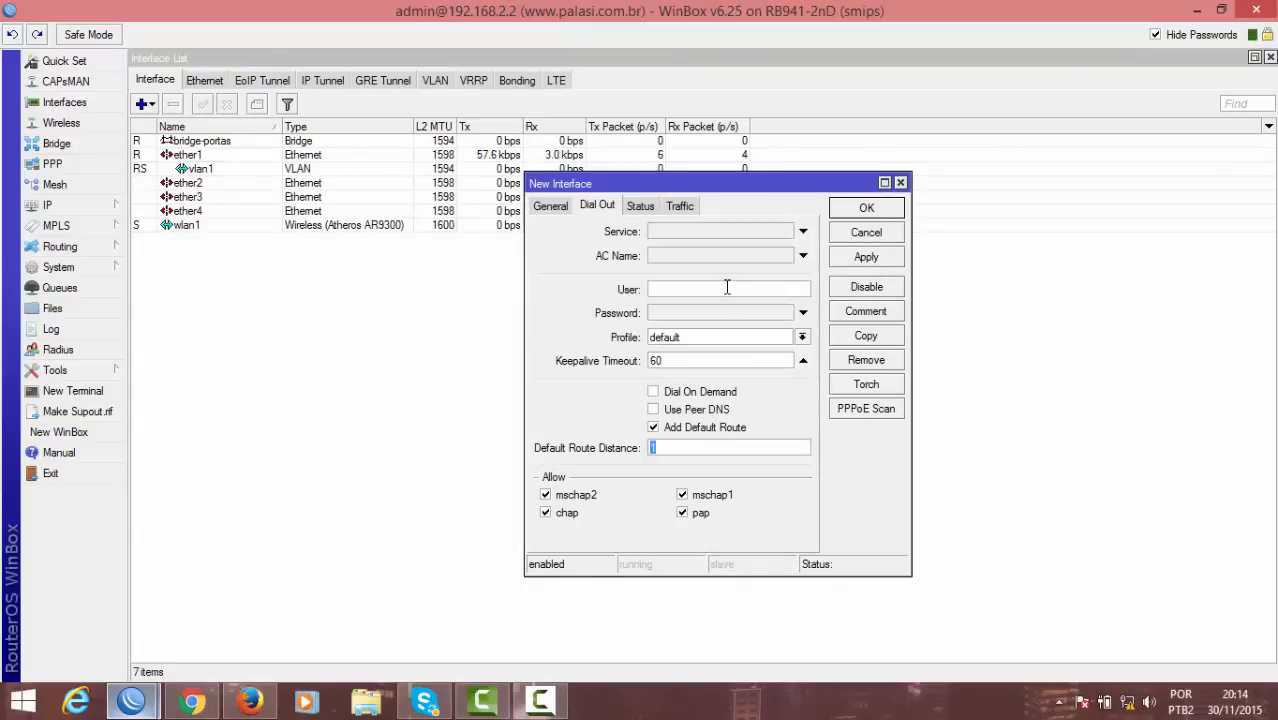
type("palasi")
key("Tab")
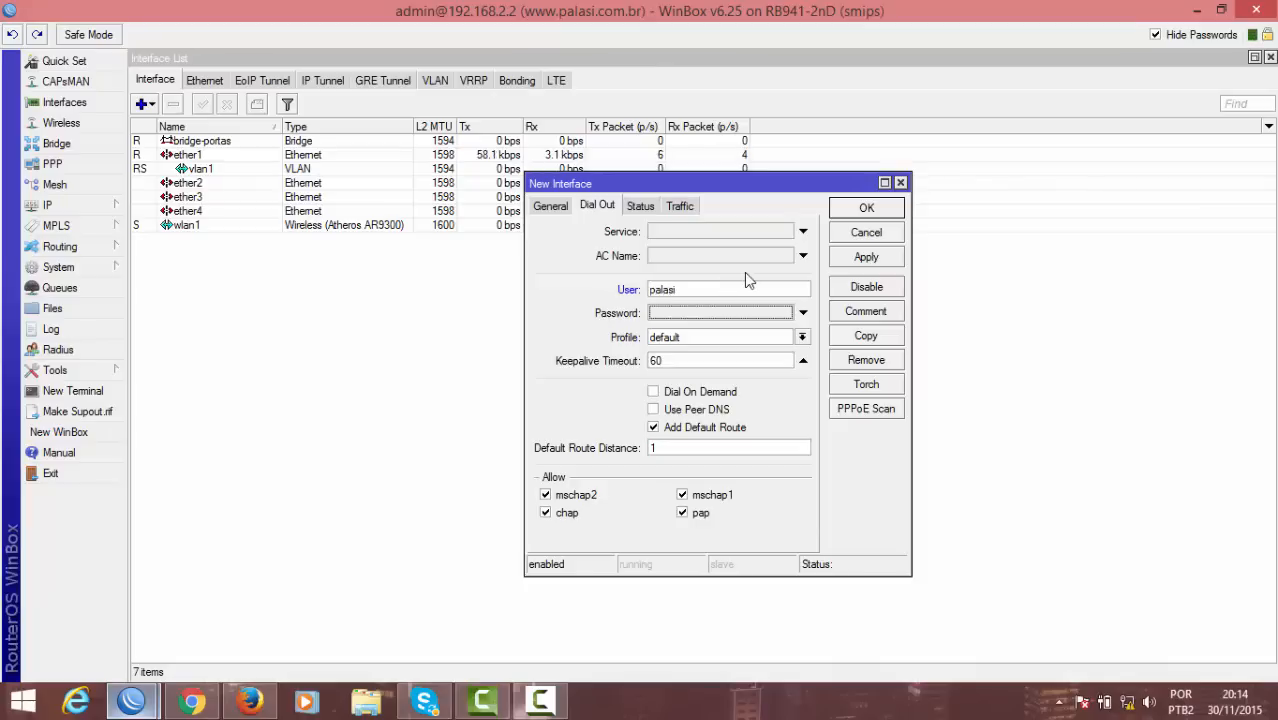
type("******")
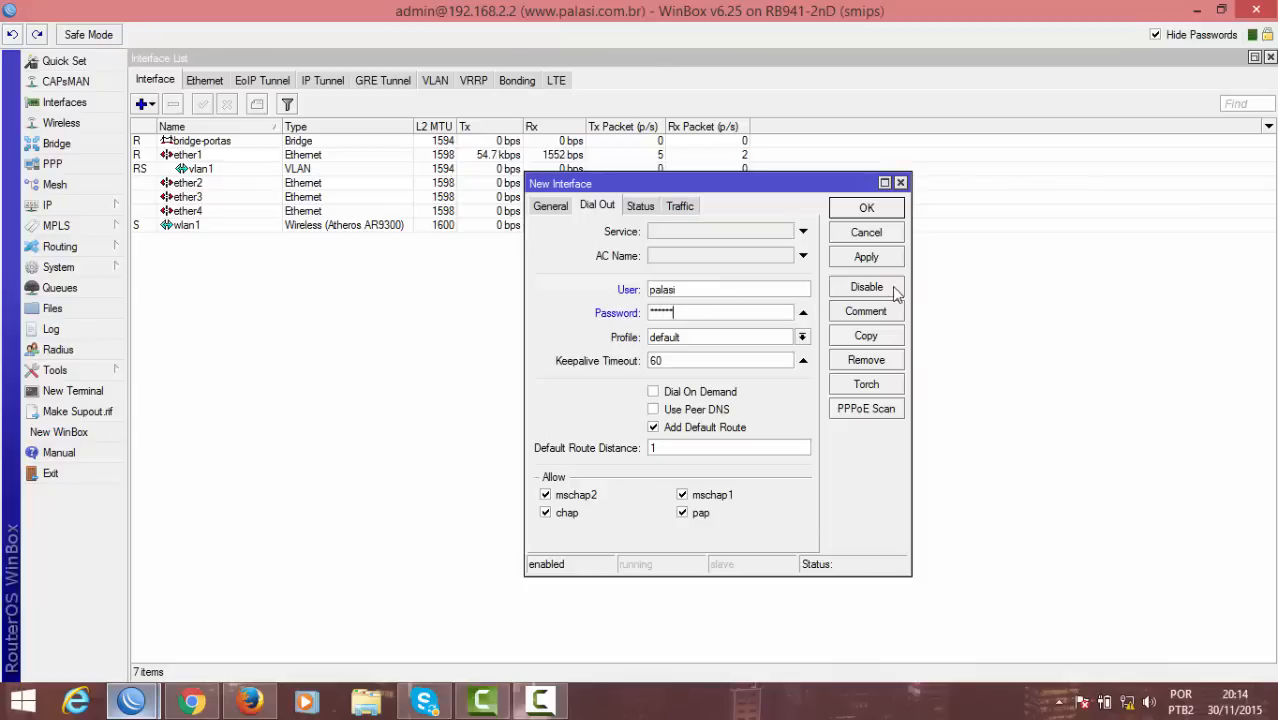
left_click(877, 259)
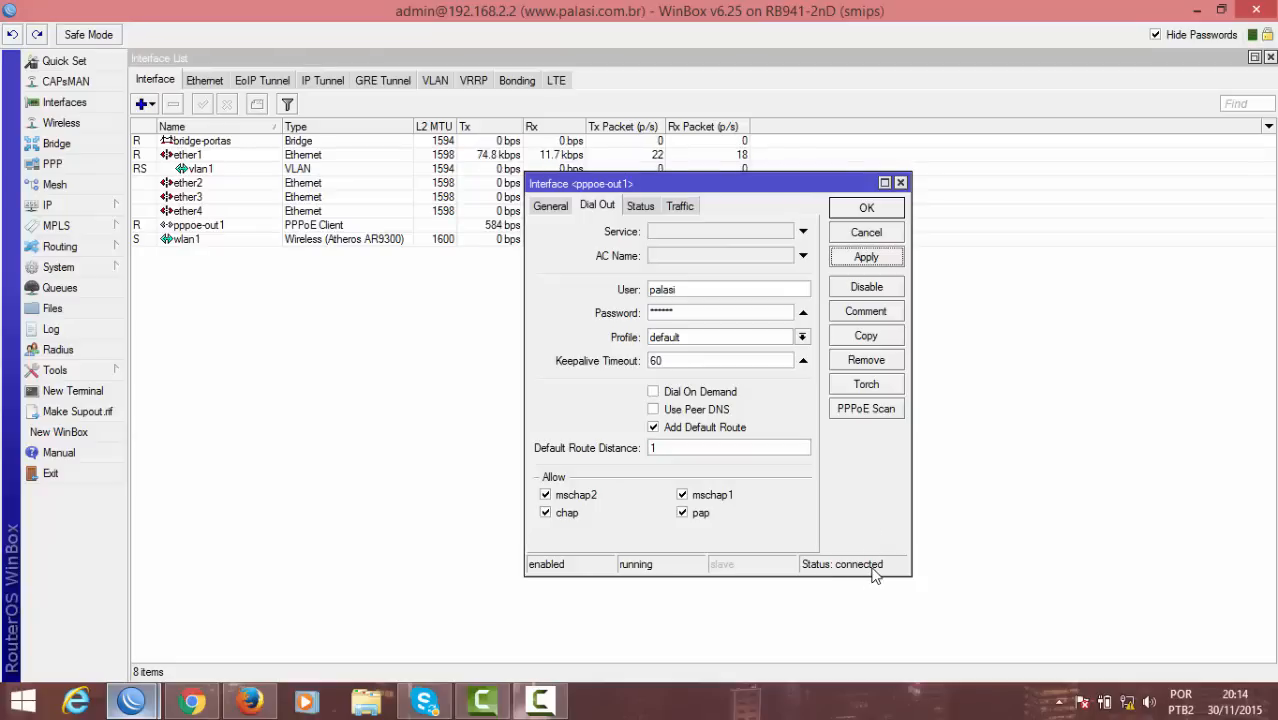
left_click(551, 206)
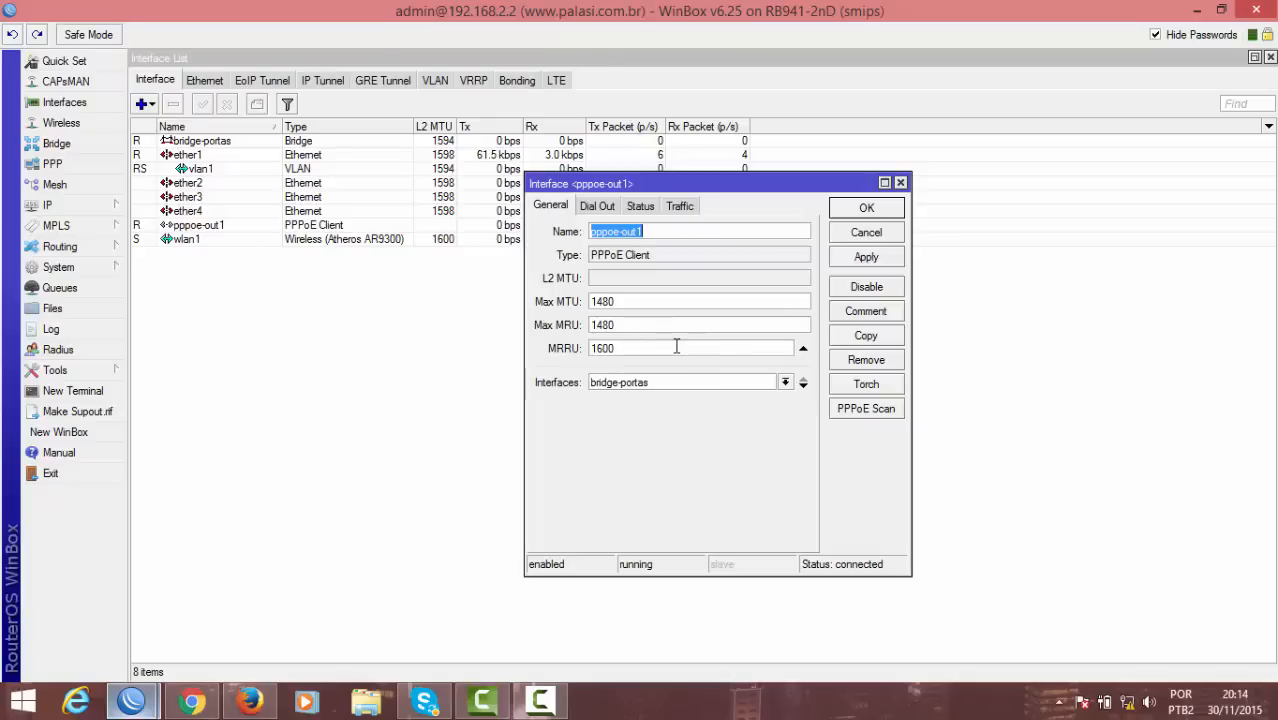
Switch to the WinBox session of the RB951Ui-2HnD router and check the PPPoE server binding under Vlan_Mikrotik in the interface list
left_click(140, 700)
left_click(180, 582)
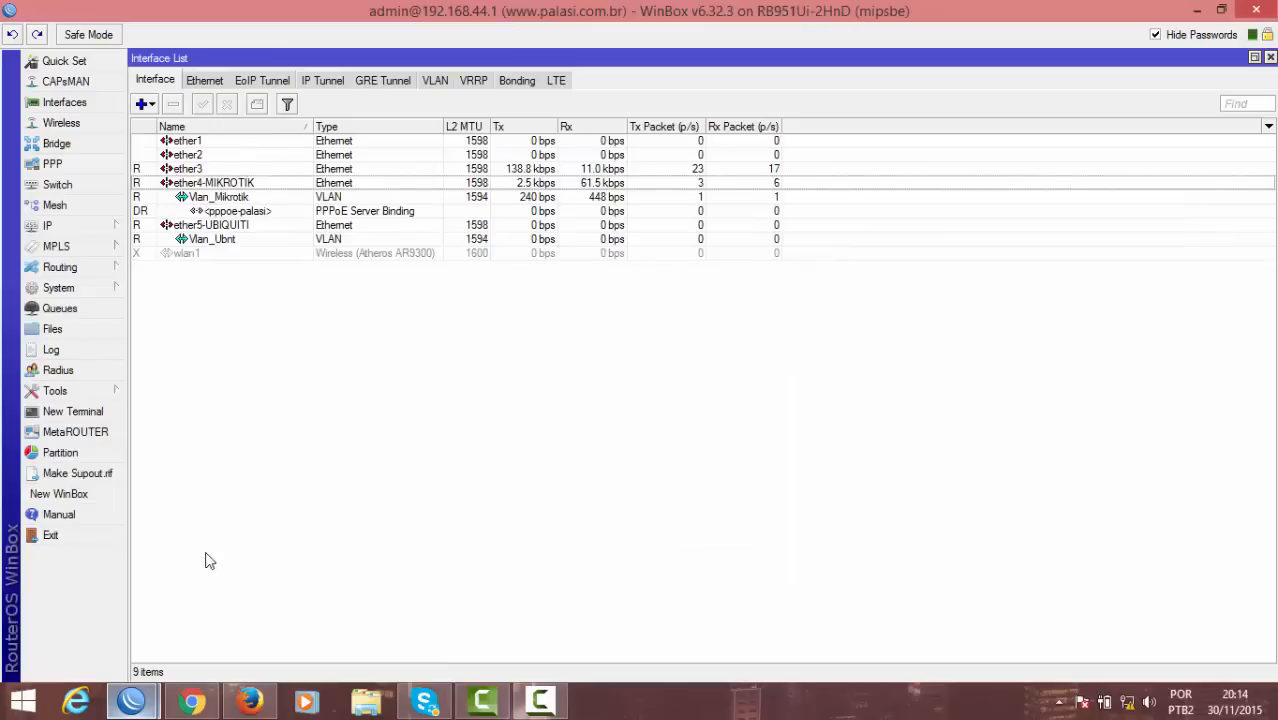
left_click(284, 212)
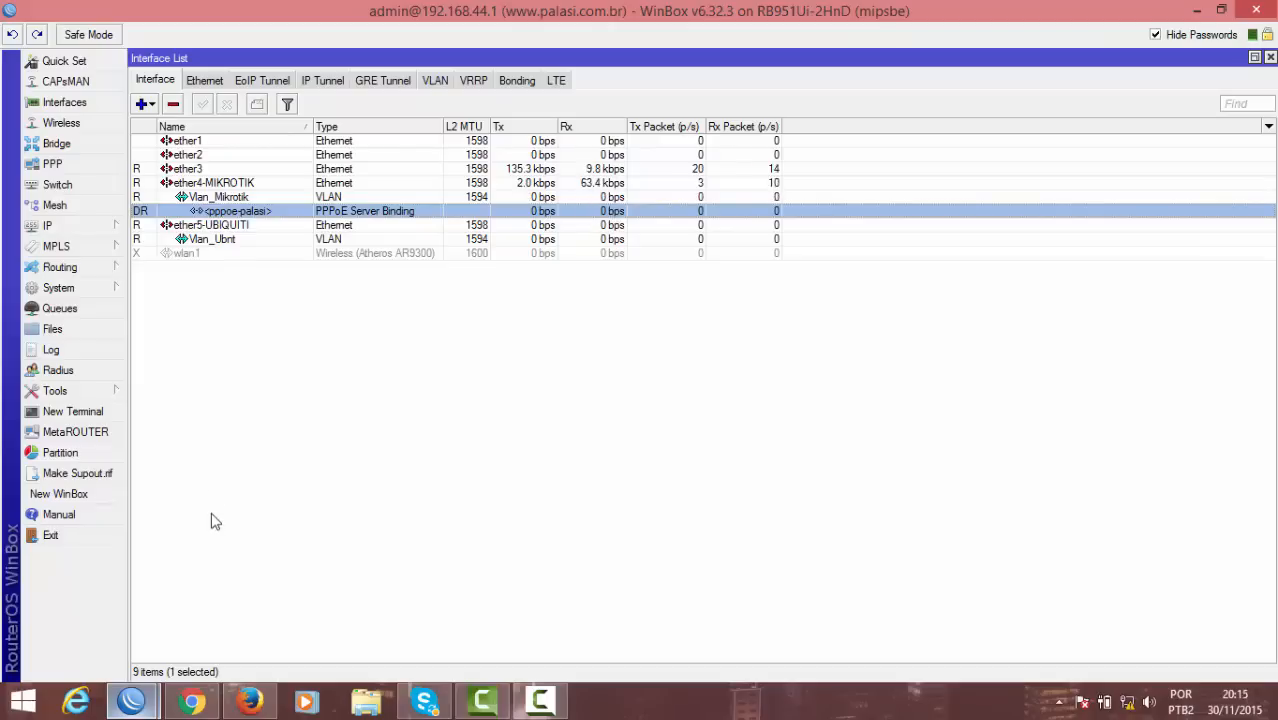
left_click(211, 544)
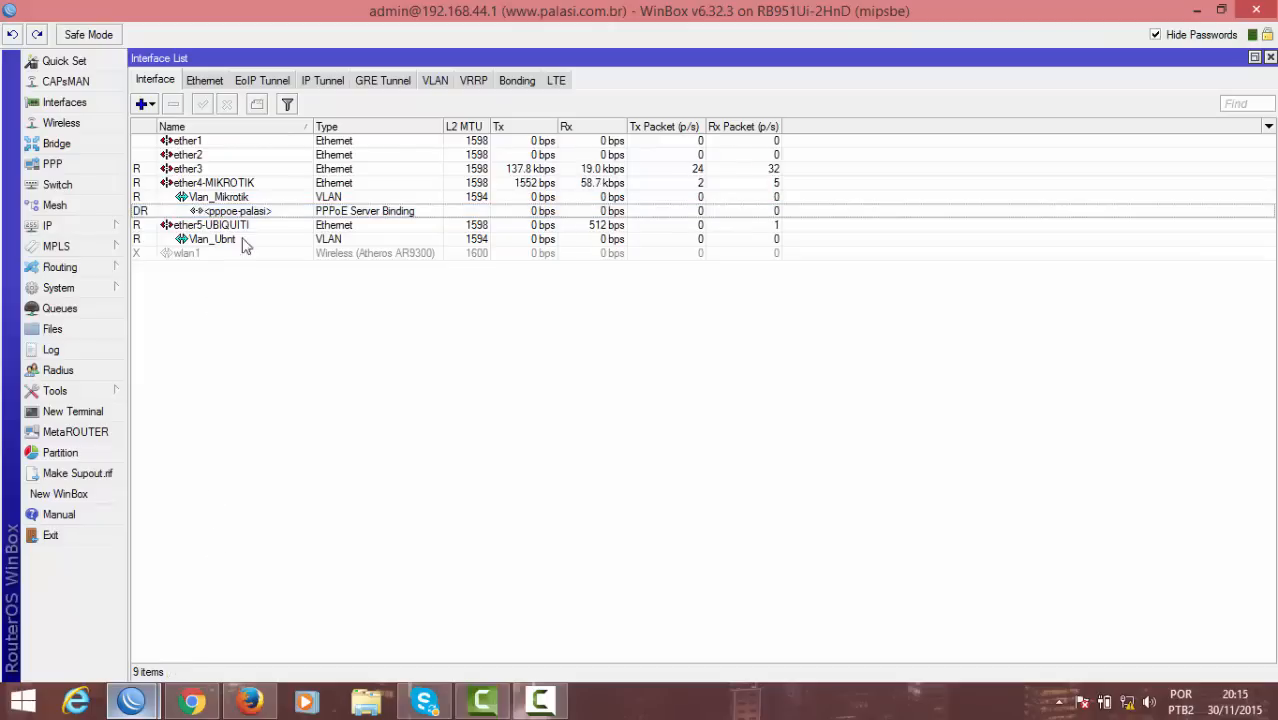
Narrow the Name, L2 MTU, Tx and Rx columns of the router's interface list to fit their contents
left_click_drag(312, 126, 282, 126)
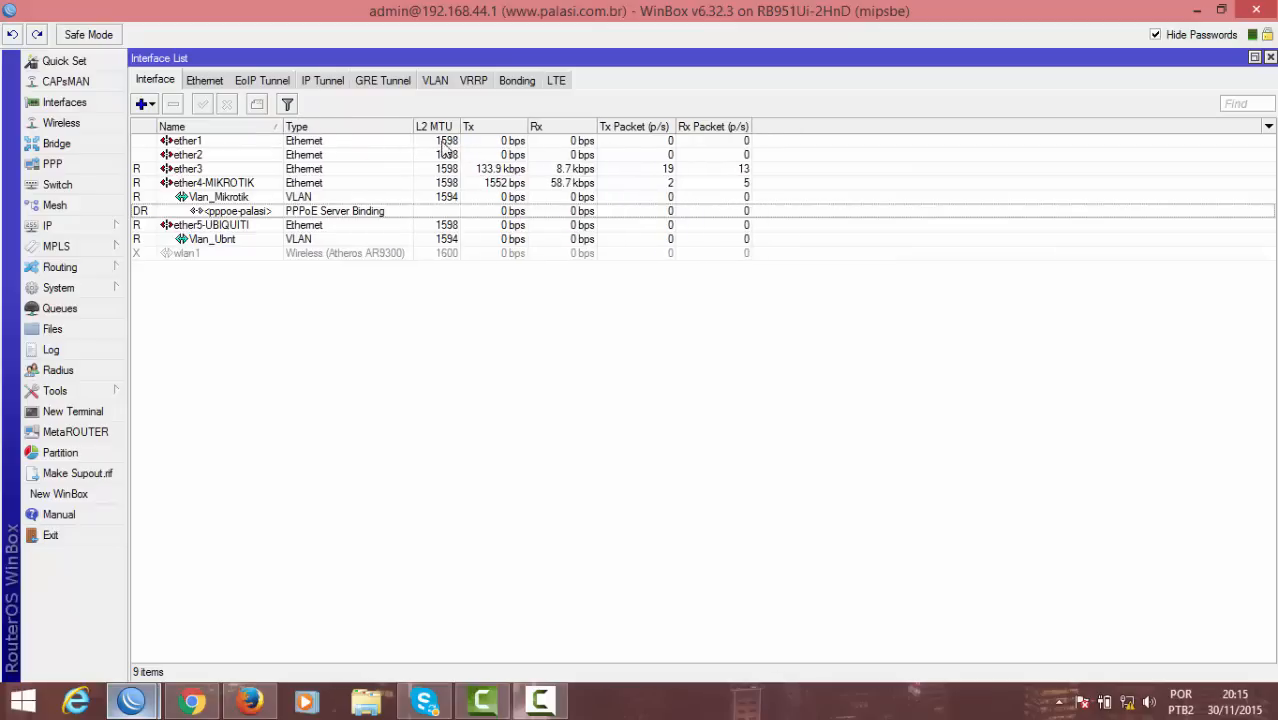
mouse_move(412, 122)
left_mouse_down()
mouse_move(453, 126)
mouse_move(414, 126)
left_mouse_up()
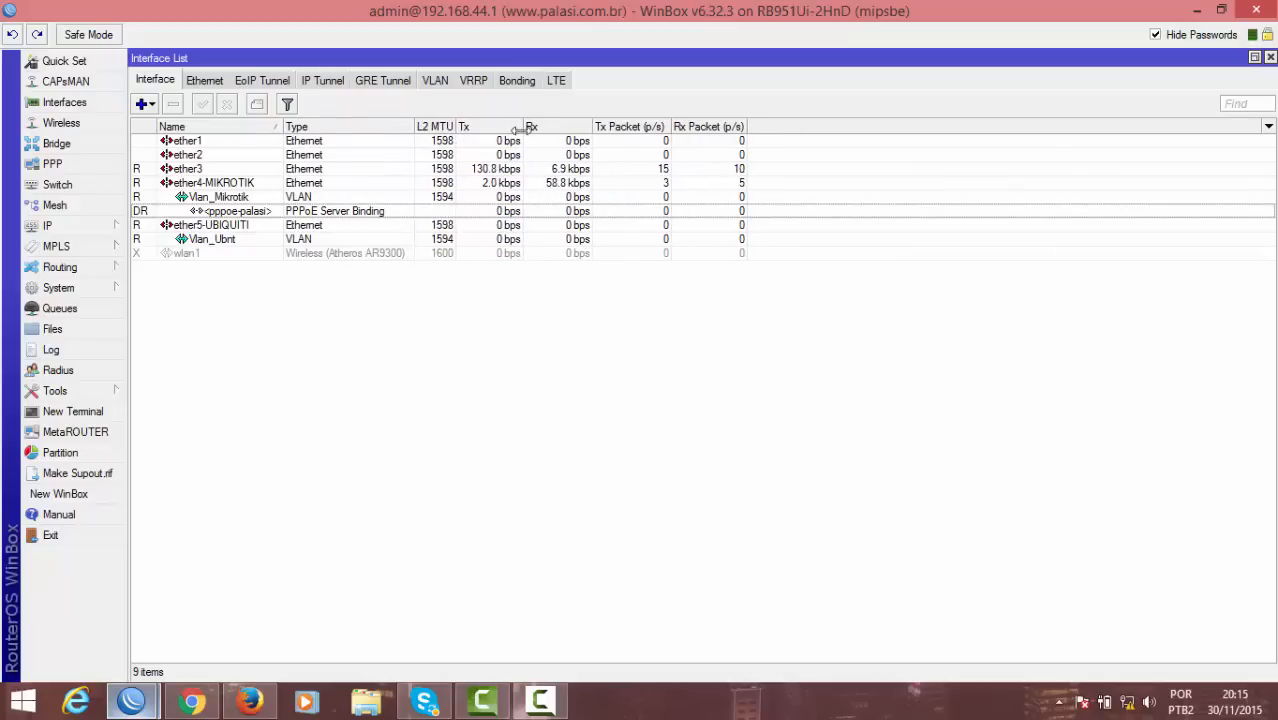
left_click_drag(520, 130, 570, 128)
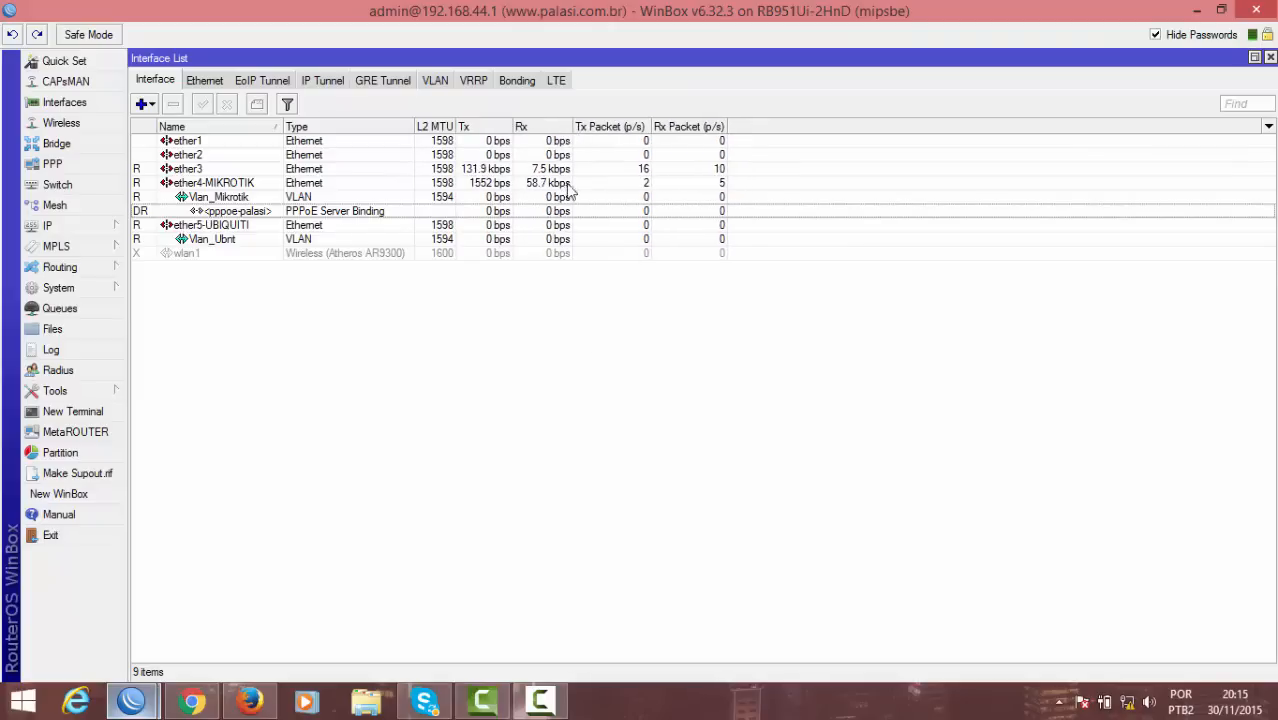